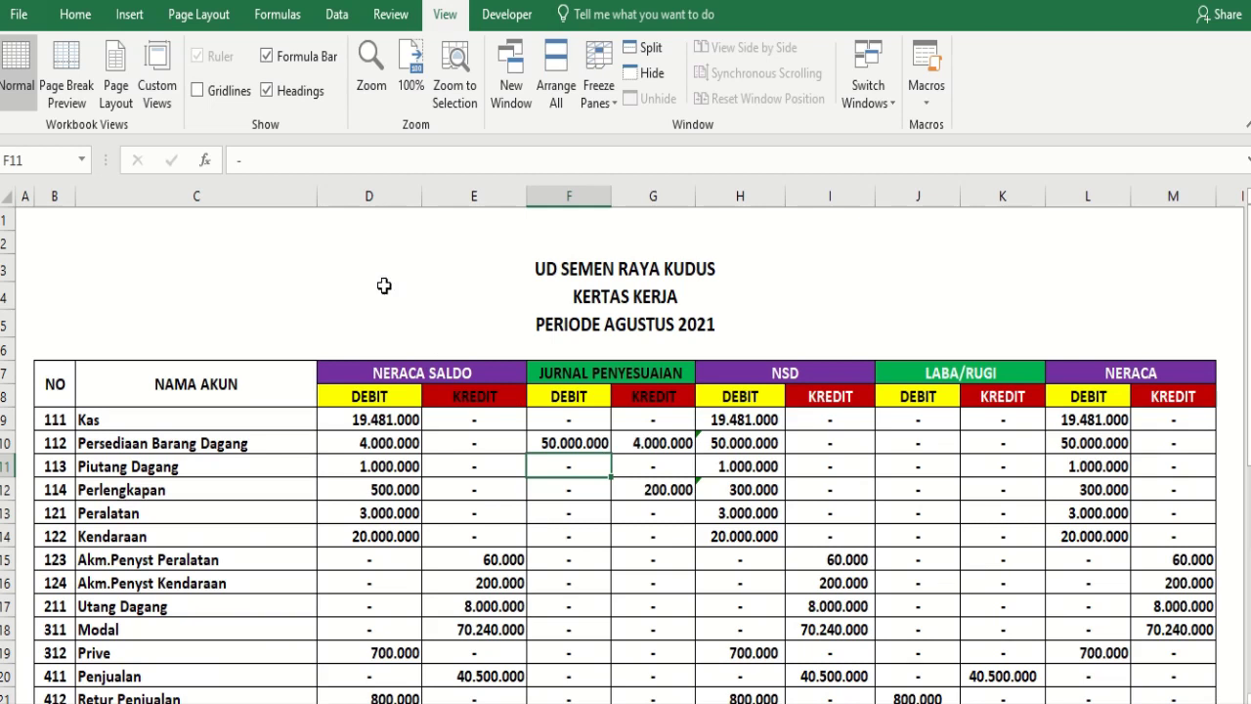
# Examine the completed August 2021 worksheet, including the formulas behind the NSD debit and credit columns
pyautogui.click(638, 326)
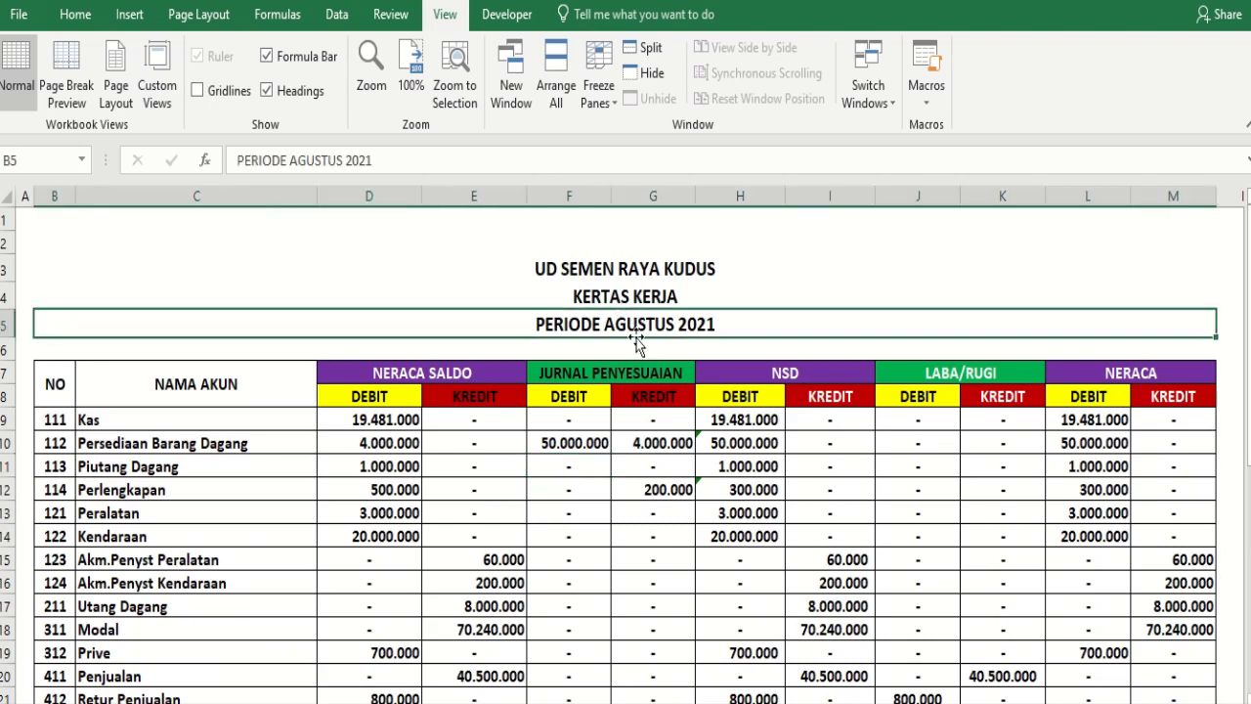
pyautogui.click(625, 348)
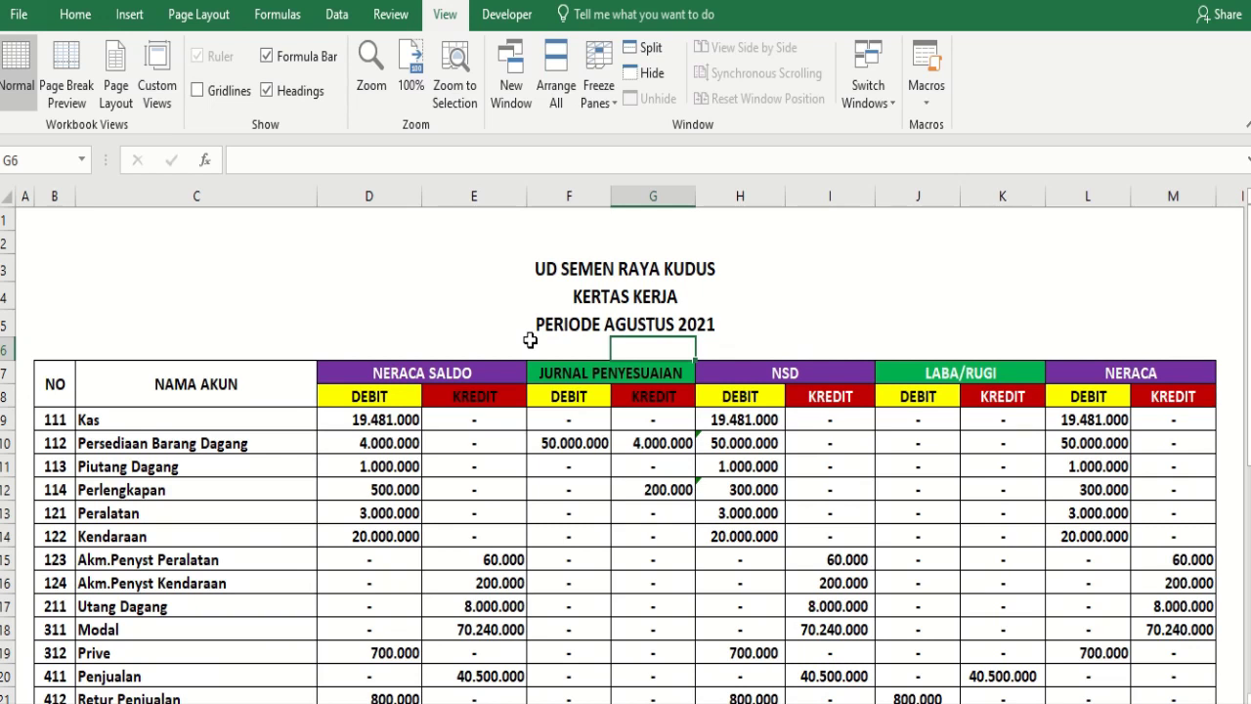
pyautogui.click(1232, 366)
pyautogui.scroll(-4, 1227, 391)
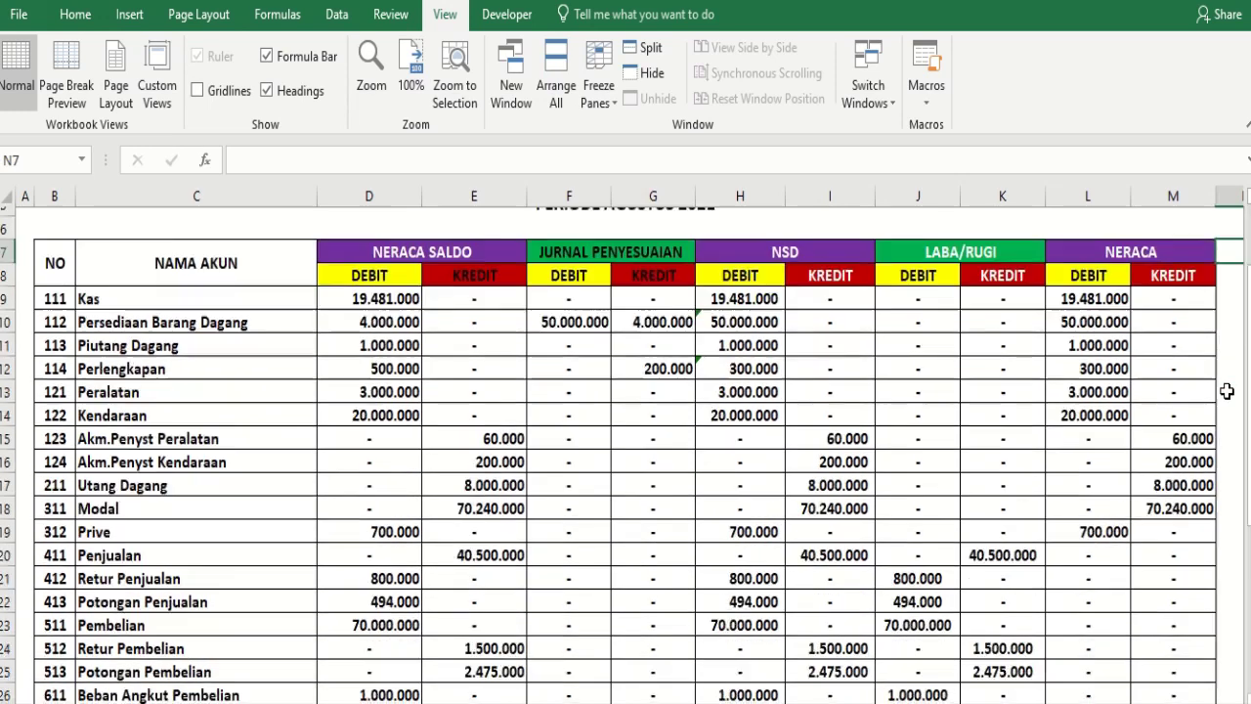
pyautogui.scroll(-3, 1227, 391)
pyautogui.scroll(1, 1227, 391)
pyautogui.scroll(4, 1227, 391)
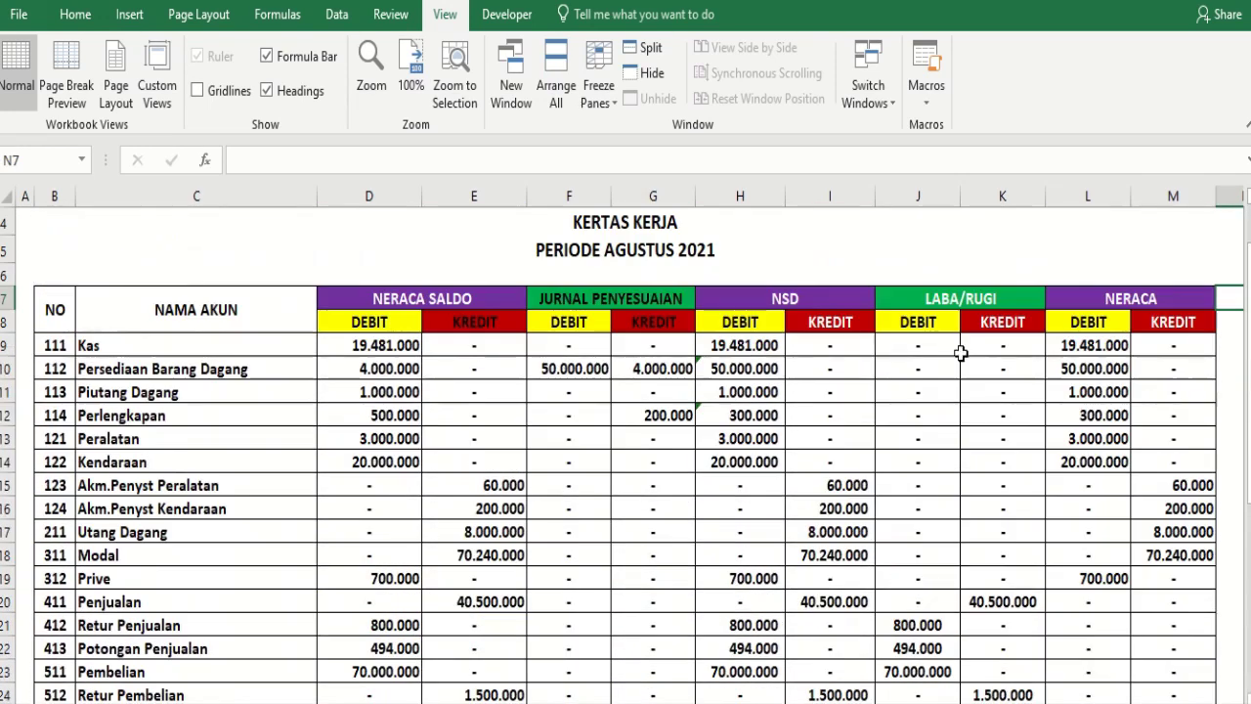
pyautogui.click(735, 193)
pyautogui.moveTo(735, 193); pyautogui.dragTo(844, 190)
pyautogui.click(740, 368)
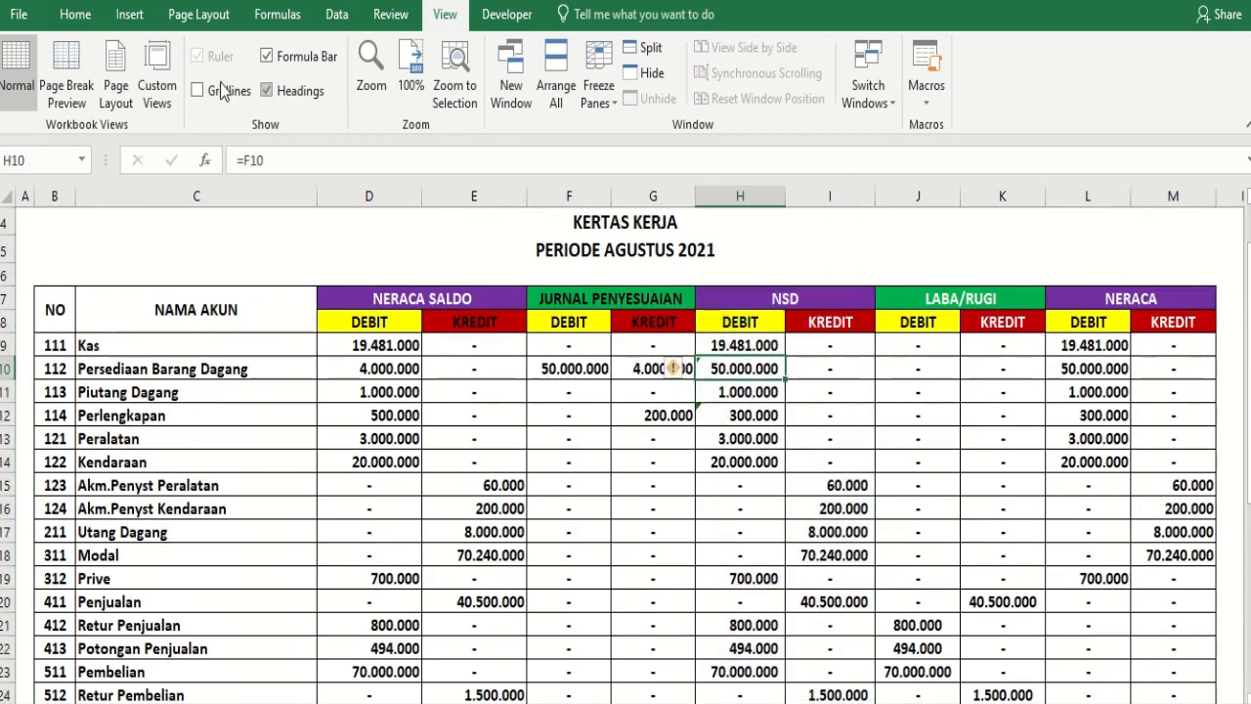
pyautogui.click(813, 481)
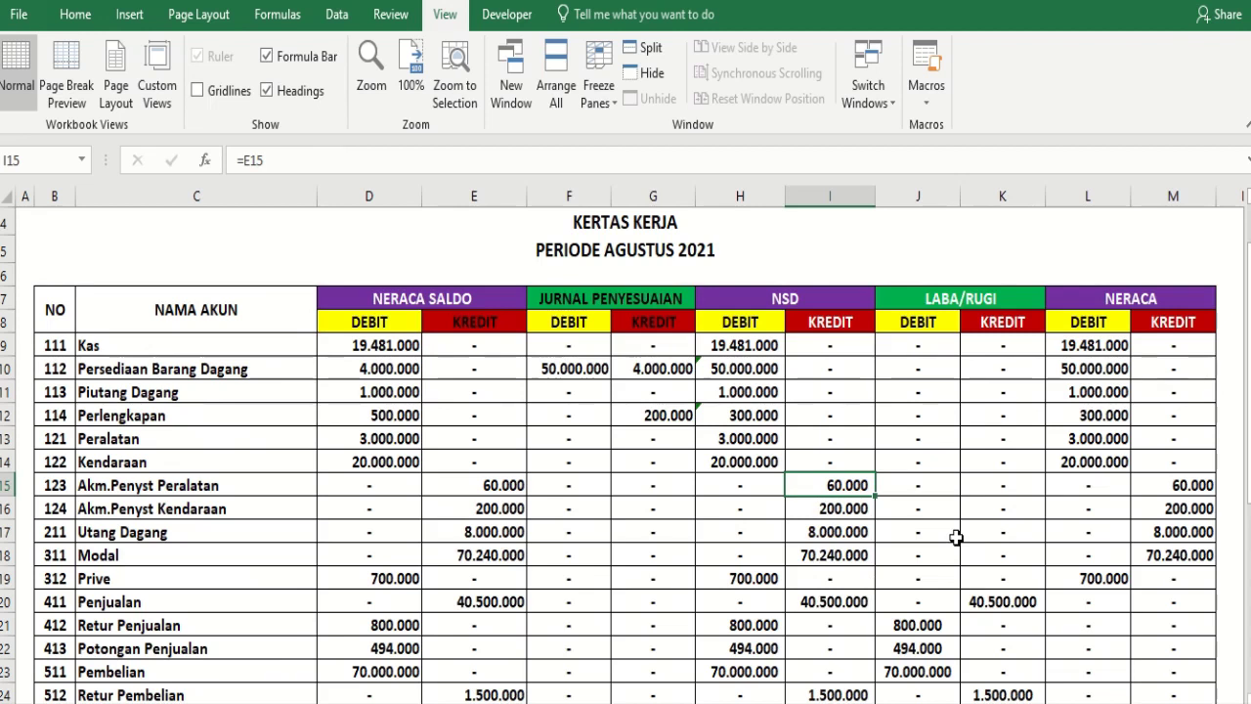
pyautogui.scroll(1, 796, 322)
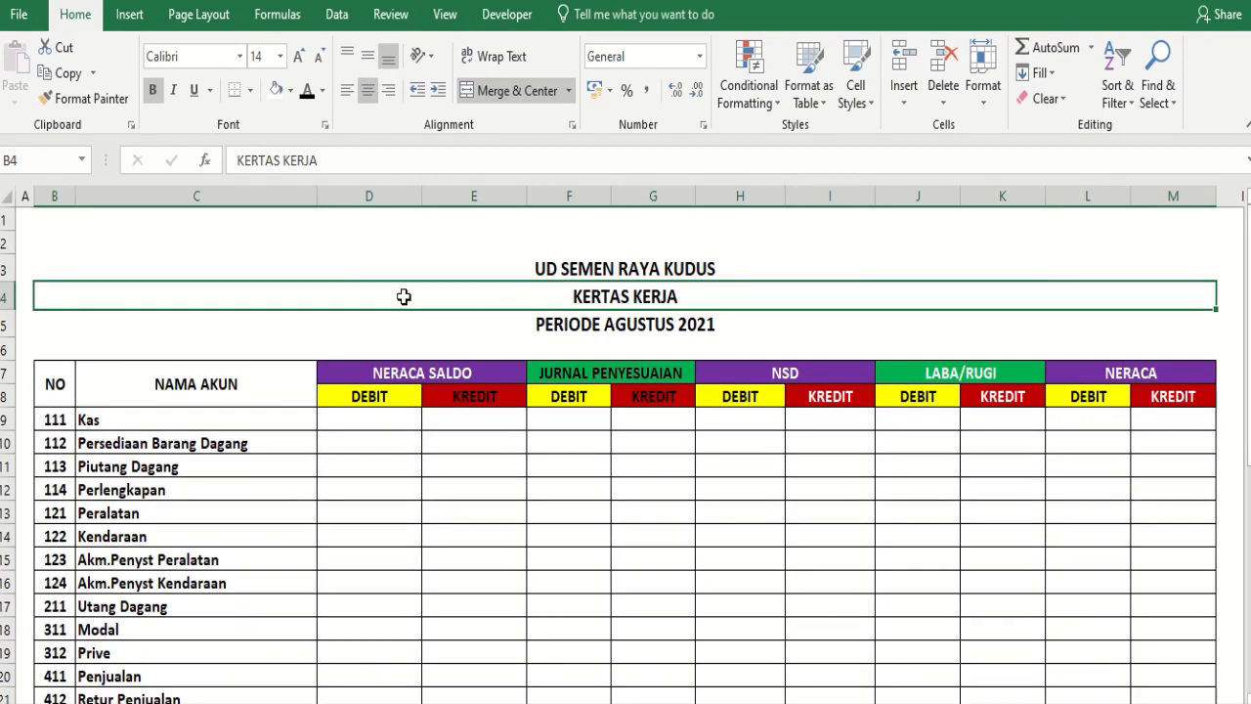
# Turn on gridlines for the unfilled KERTAS KERJA worksheet
pyautogui.moveTo(22, 222); pyautogui.dragTo(951, 694)
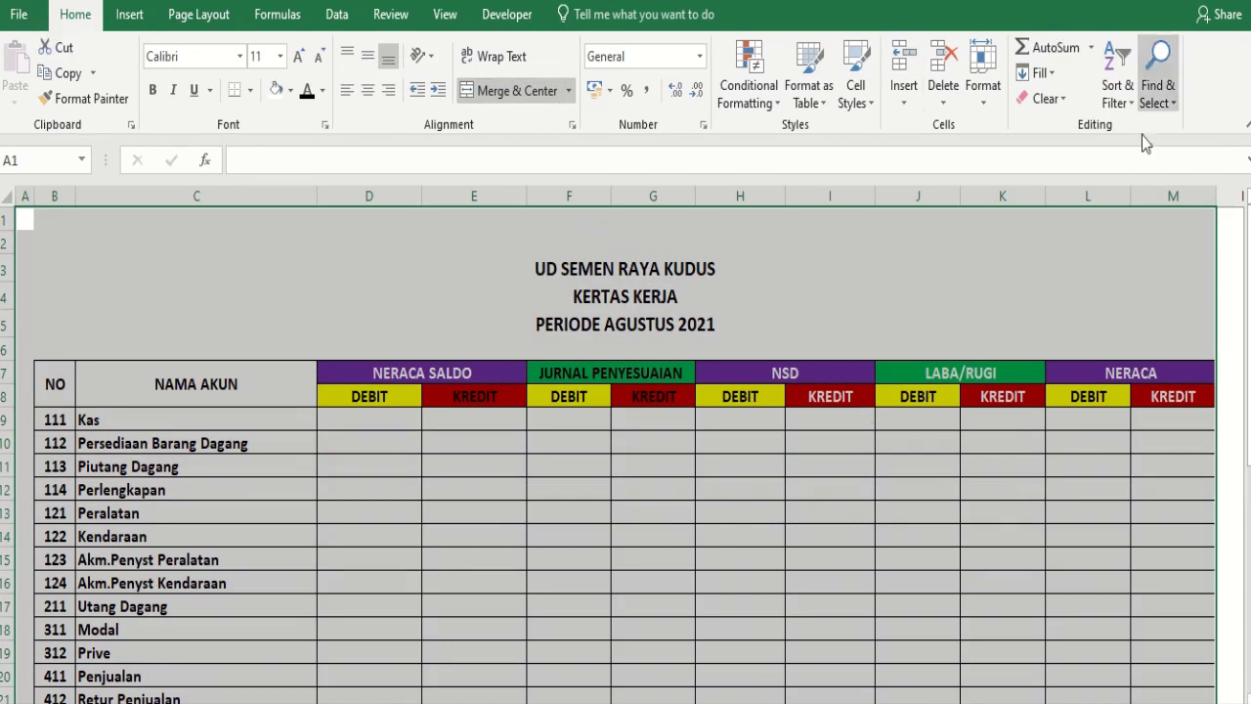
pyautogui.click(1145, 242)
pyautogui.moveTo(335, 280); pyautogui.dragTo(307, 537)
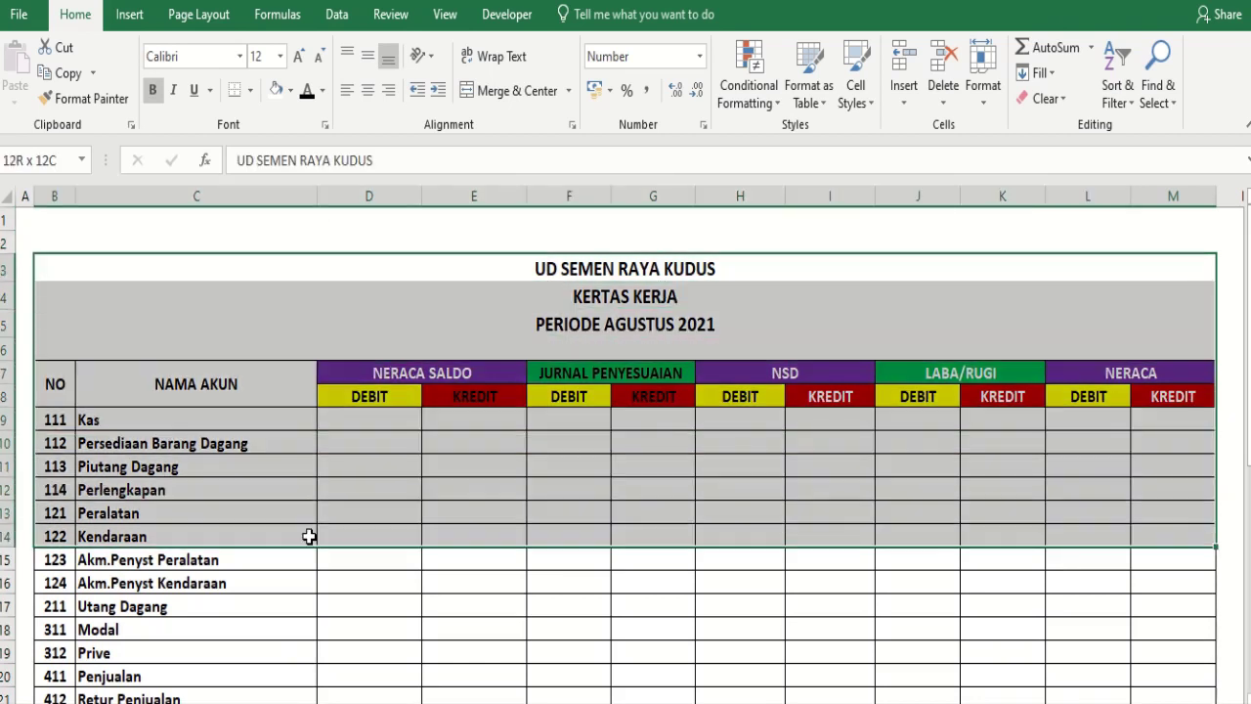
pyautogui.click(446, 20)
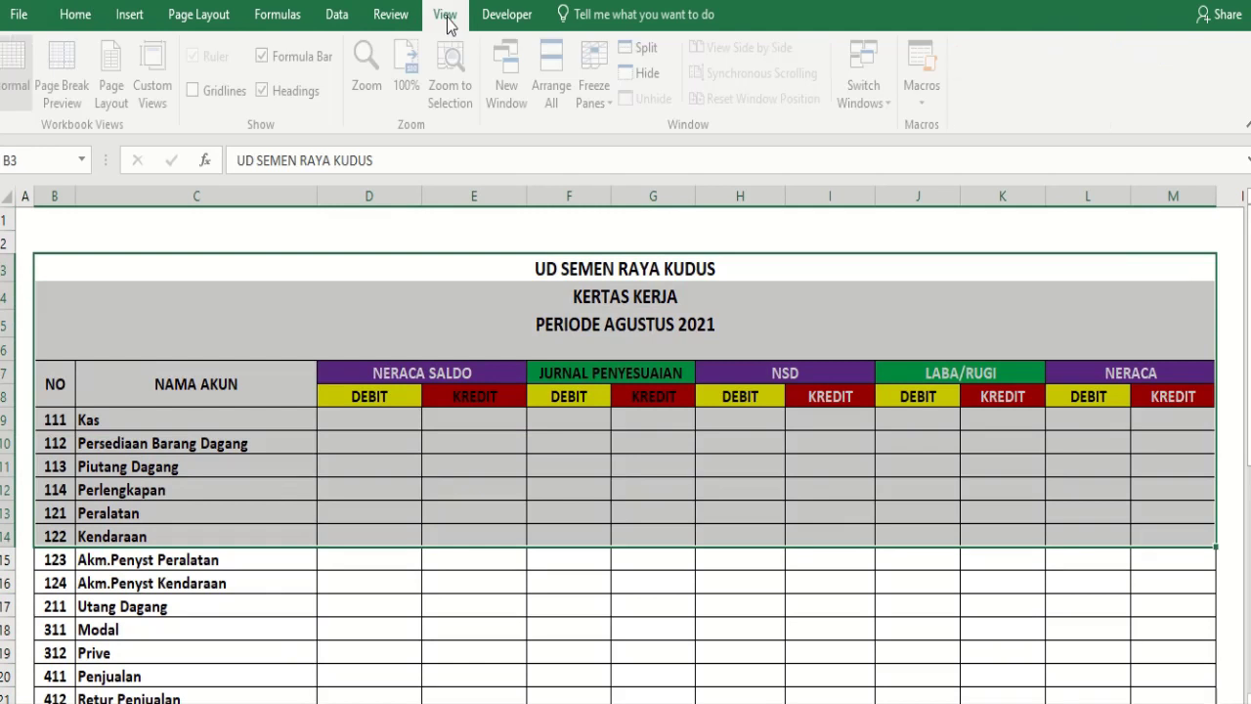
pyautogui.click(198, 91)
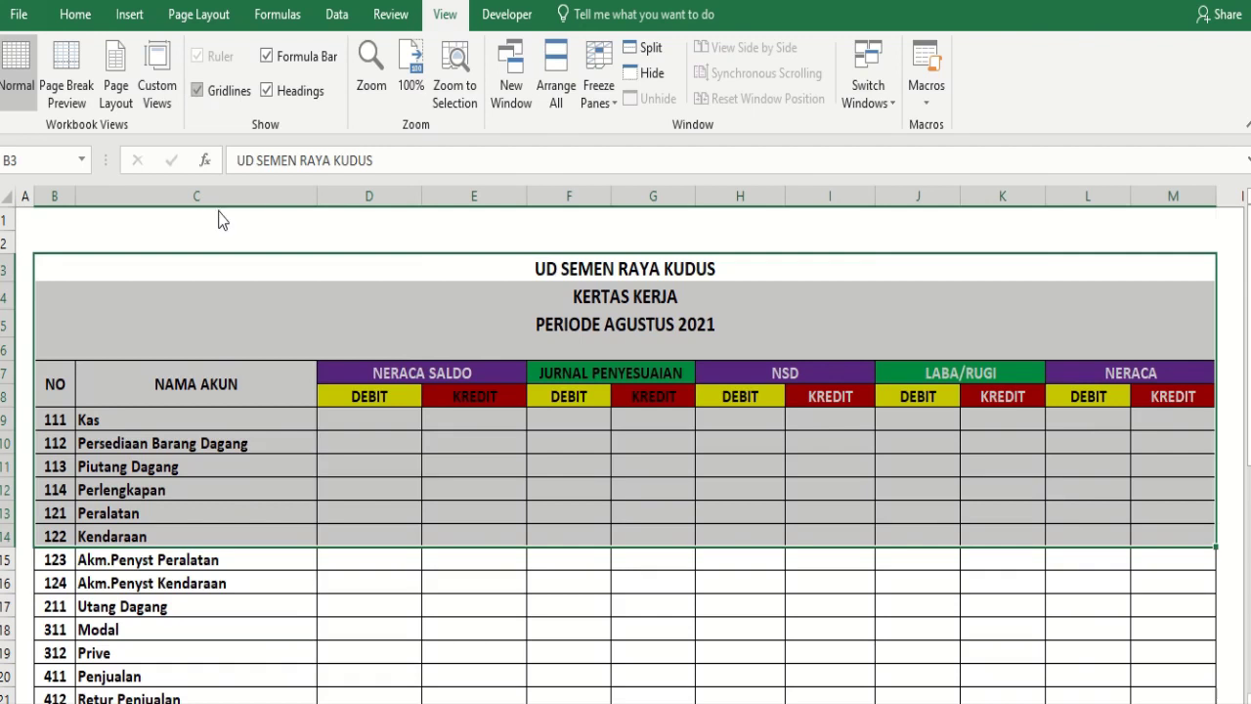
pyautogui.click(262, 225)
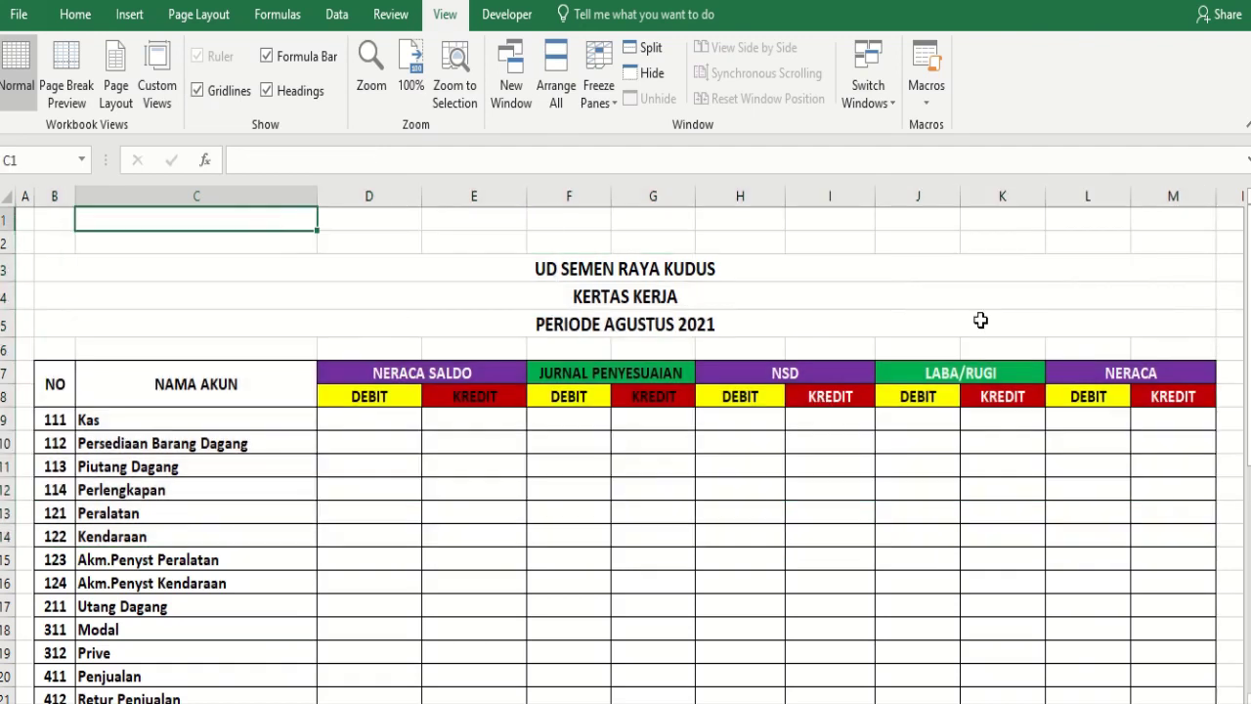
pyautogui.click(748, 342)
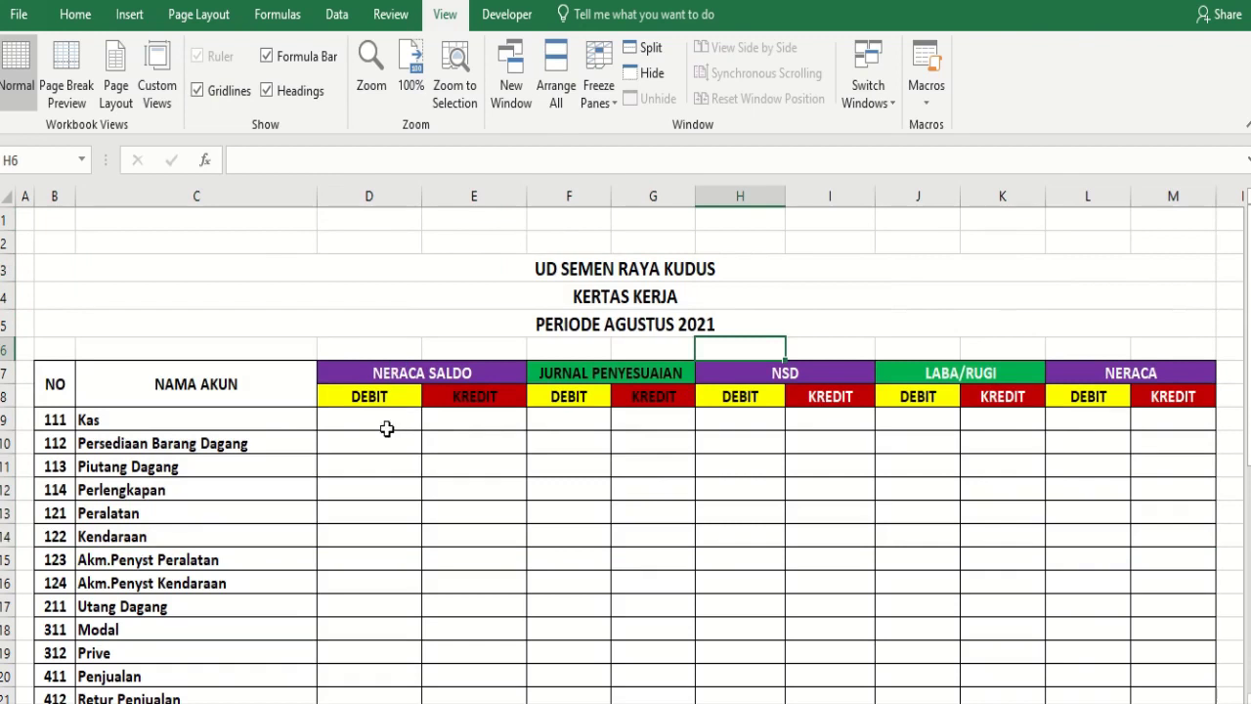
# Set the font colour to black for the NERACA SALDO and JURNAL PENYESUAIAN figures in D9:G37
pyautogui.moveTo(385, 422); pyautogui.dragTo(682, 632)
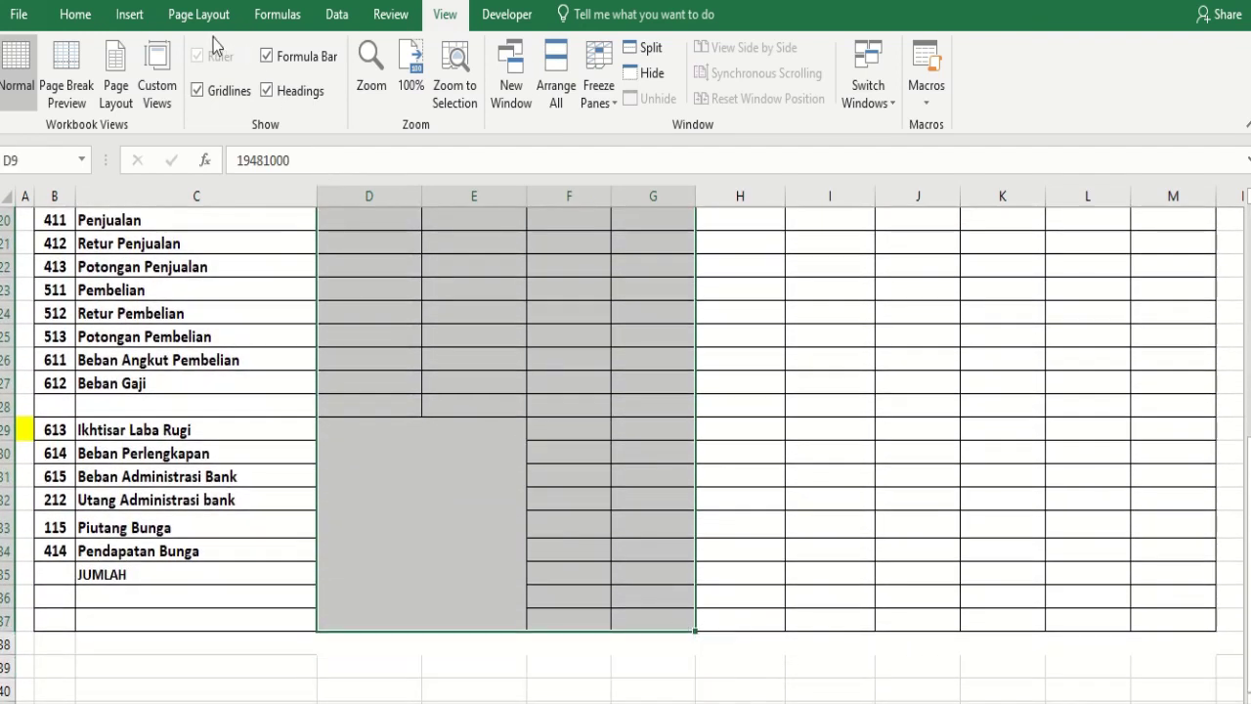
pyautogui.click(70, 14)
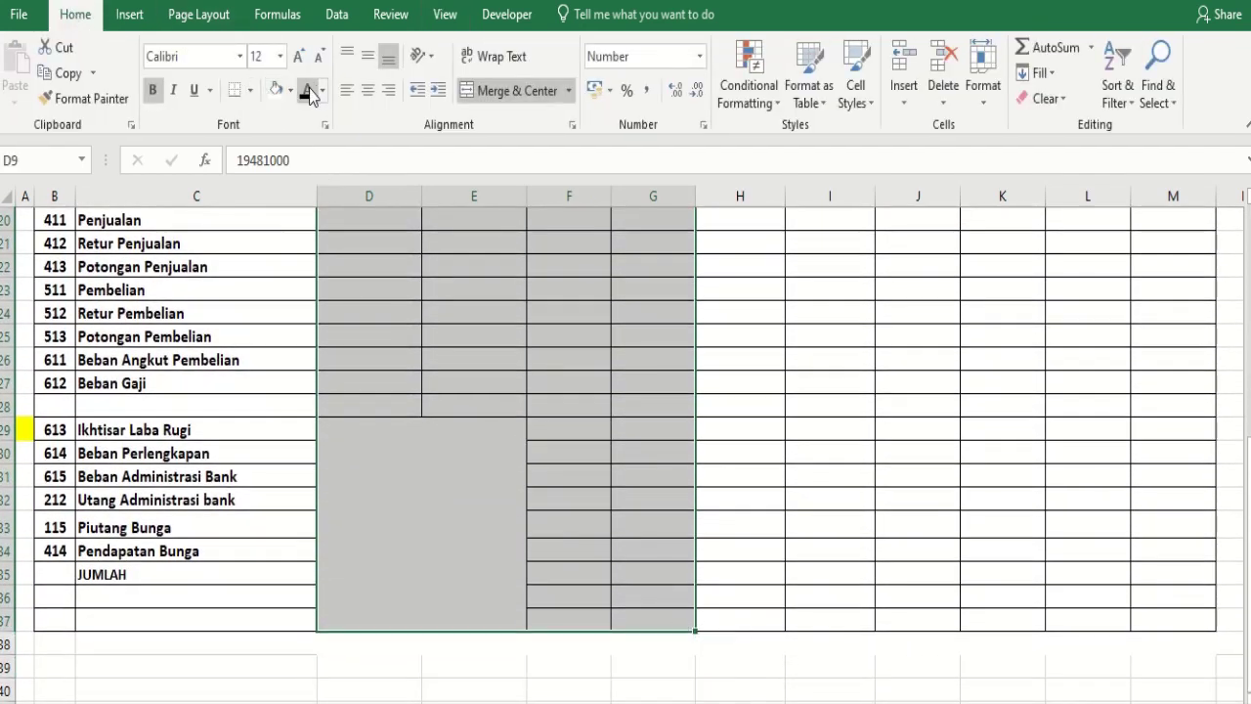
pyautogui.scroll(6, 489, 315)
pyautogui.click(381, 419)
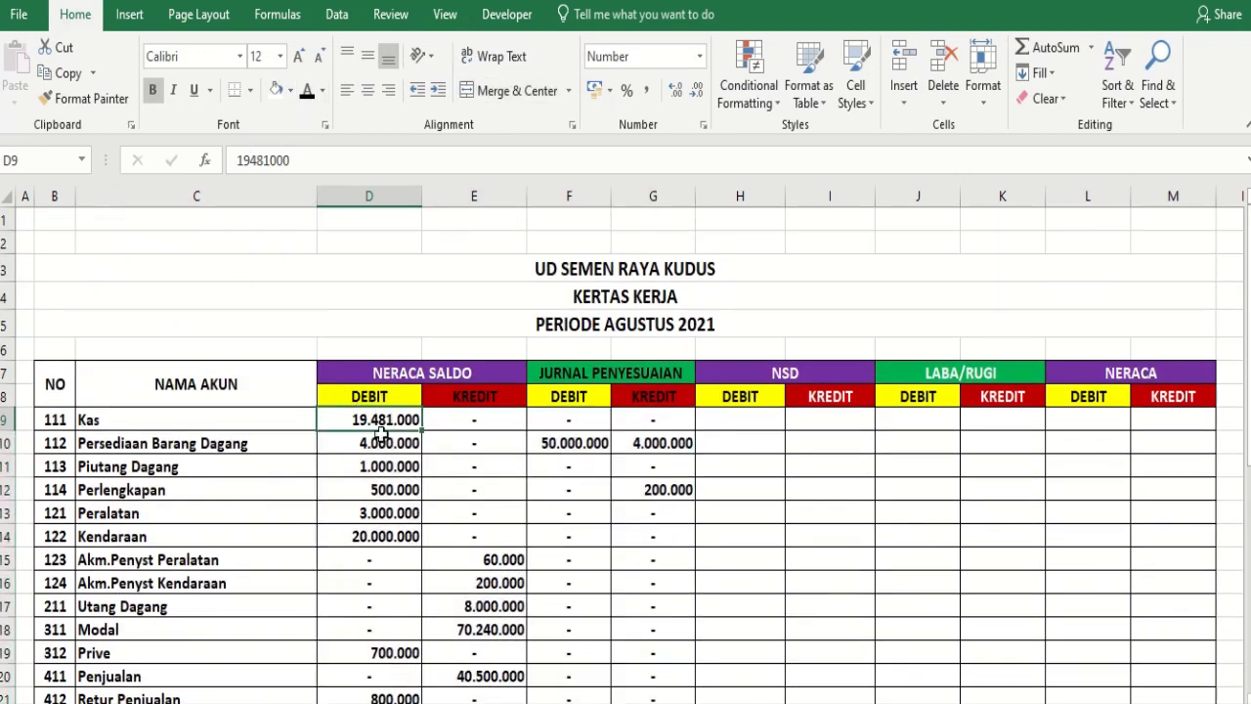
# Review the JURNAL PENYESUAIAN debit and credit entries from the Kas row down to the JUMLAH row
pyautogui.click(585, 442)
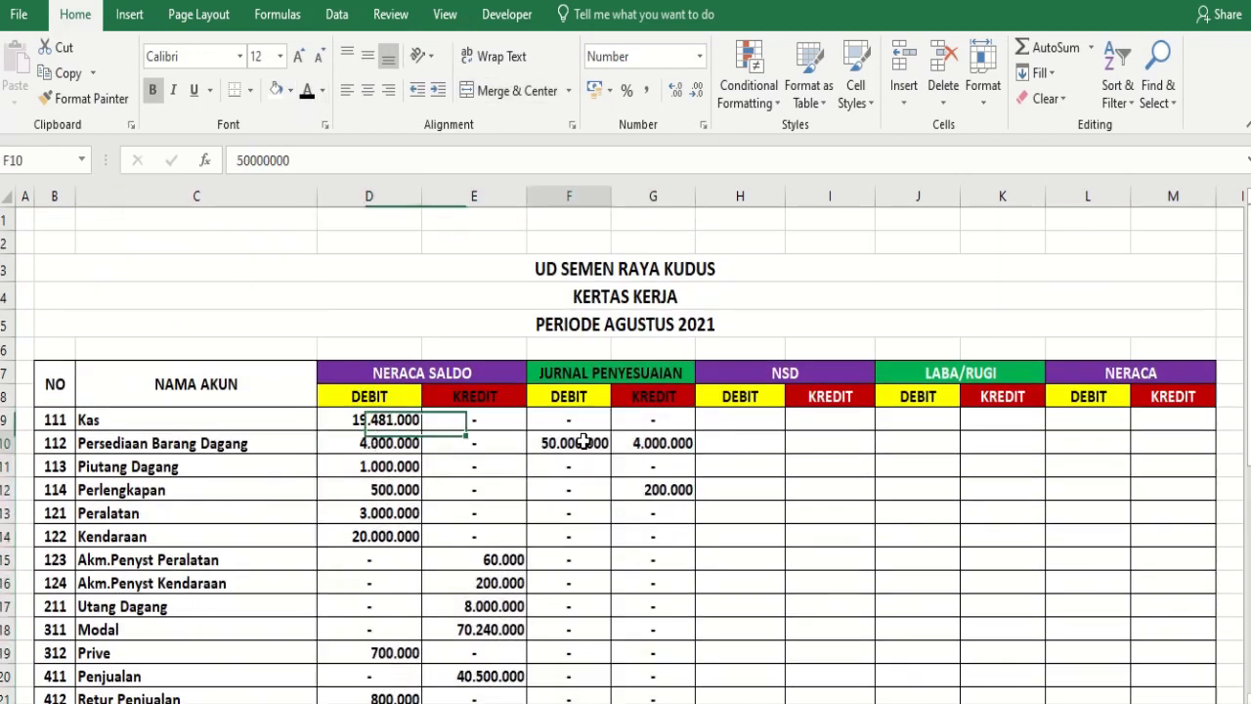
pyautogui.click(665, 439)
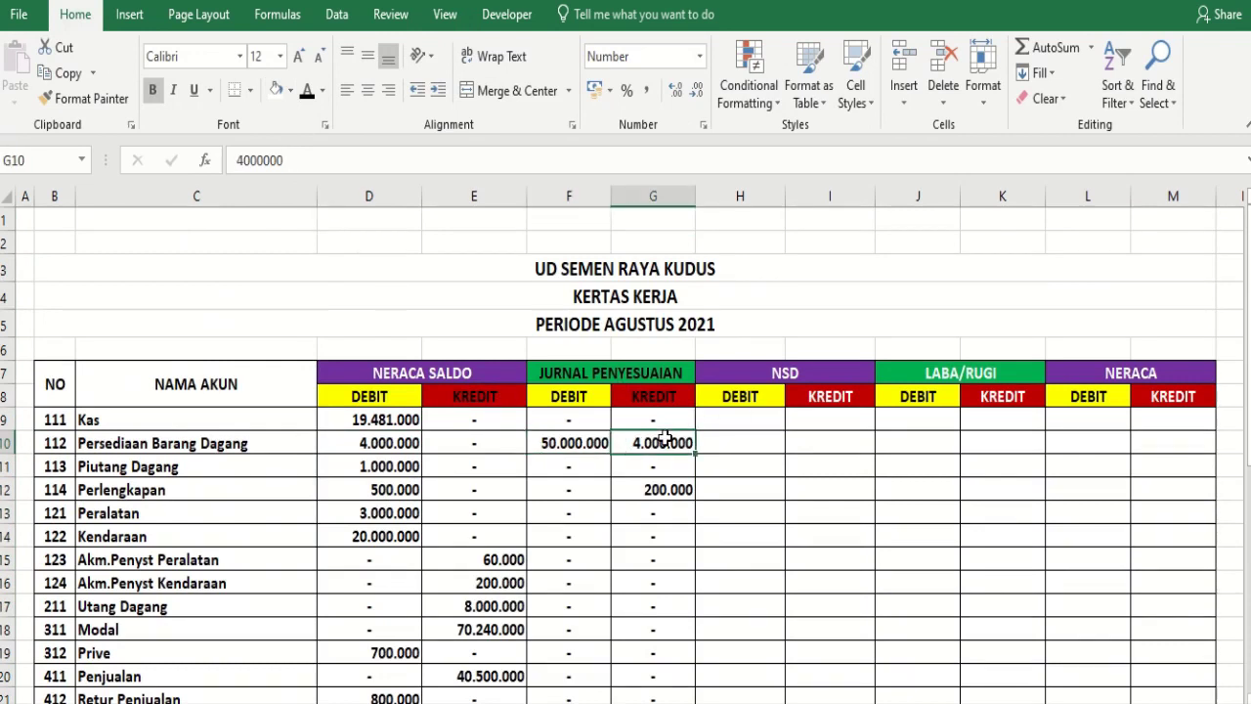
pyautogui.click(670, 485)
pyautogui.click(660, 421)
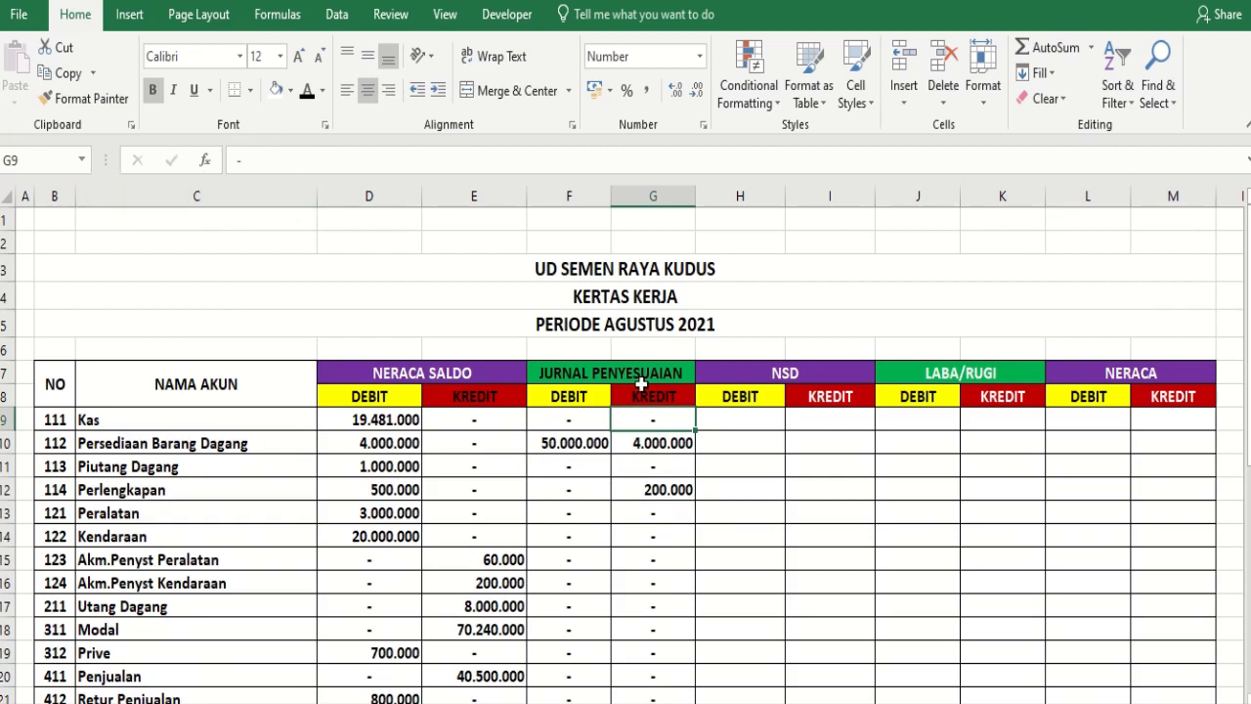
pyautogui.click(602, 421)
pyautogui.click(593, 466)
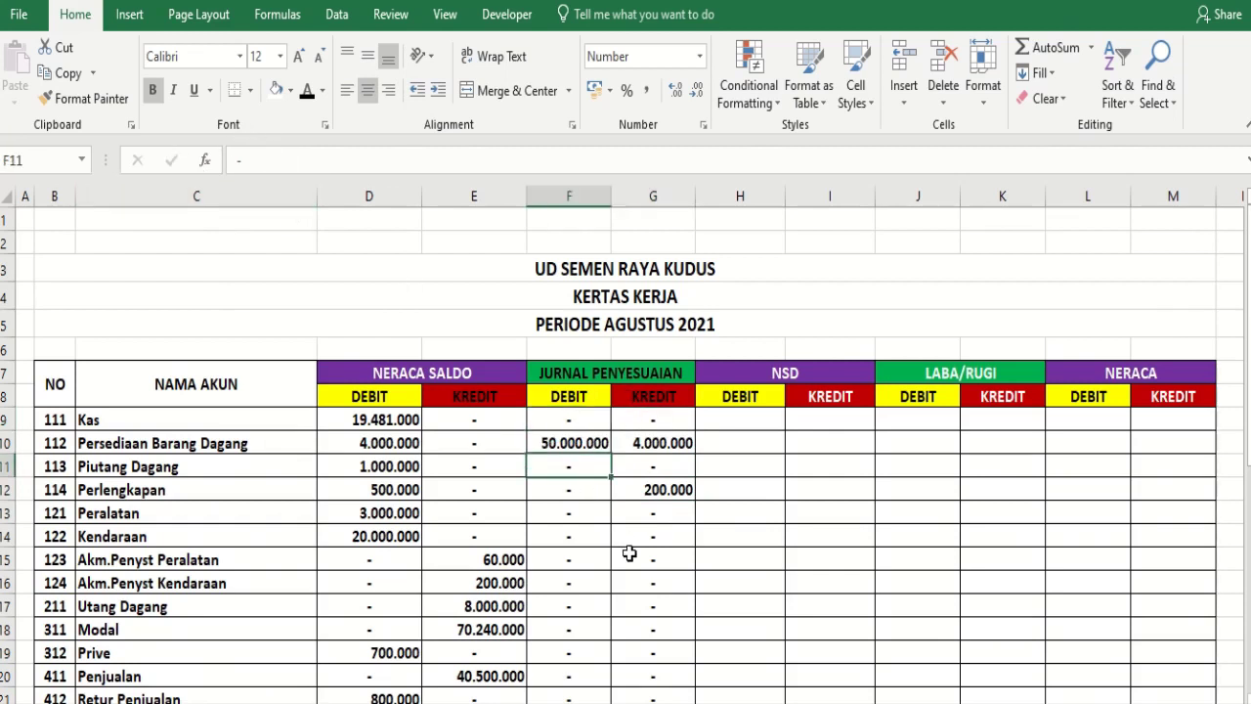
pyautogui.click(628, 559)
pyautogui.scroll(-4, 628, 559)
pyautogui.scroll(-3, 628, 559)
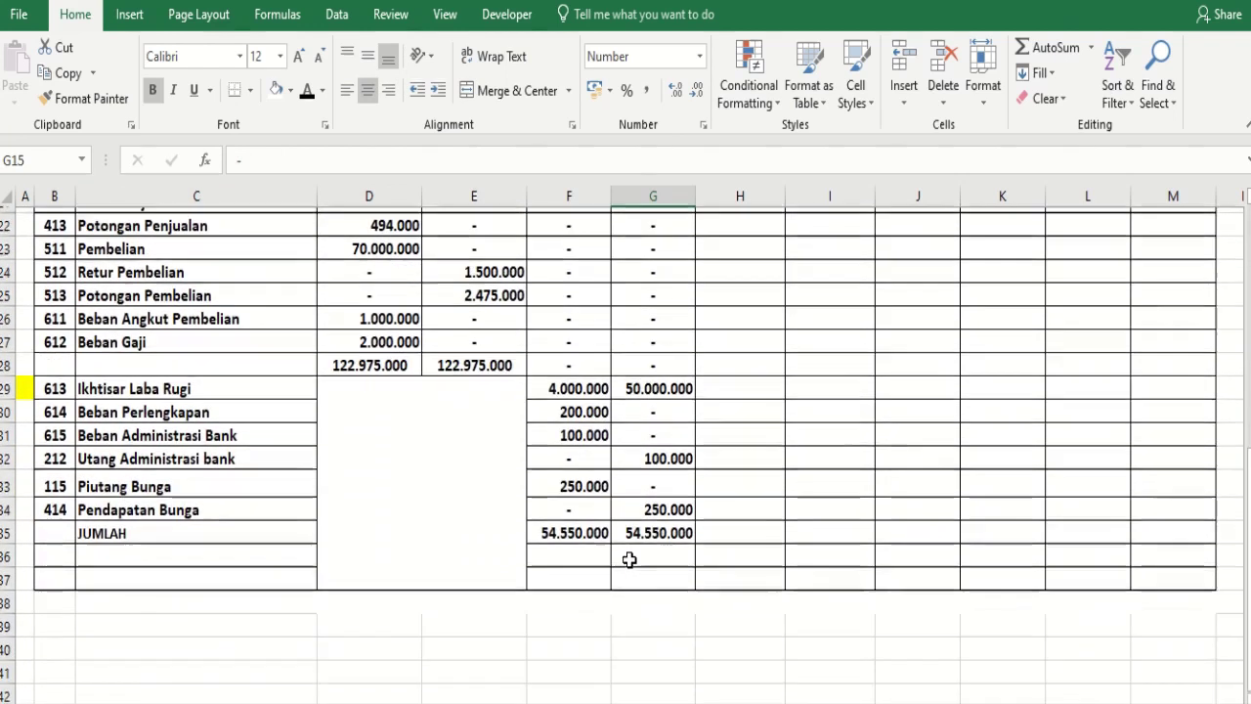
# Fill the NERACA SALDO totals in D28:E28 and the JURNAL PENYESUAIAN totals in F35:G35 with yellow
pyautogui.moveTo(358, 359); pyautogui.dragTo(479, 362)
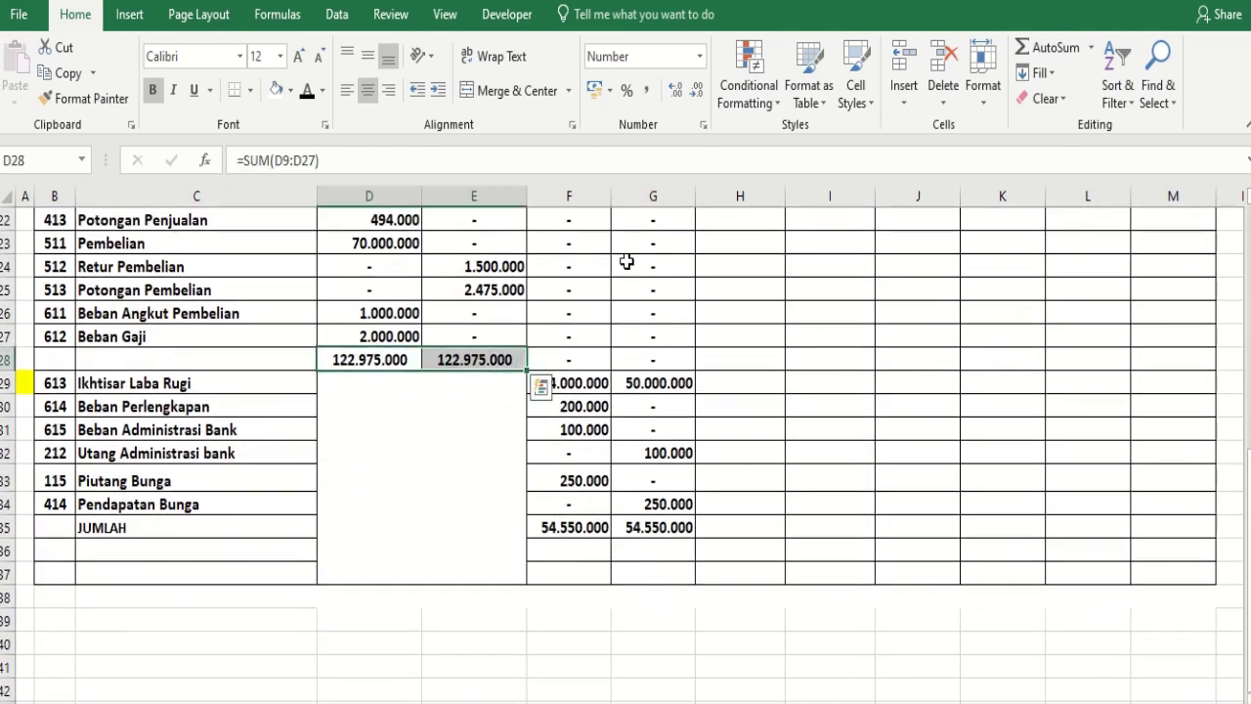
pyautogui.click(322, 90)
pyautogui.click(323, 90)
pyautogui.click(290, 90)
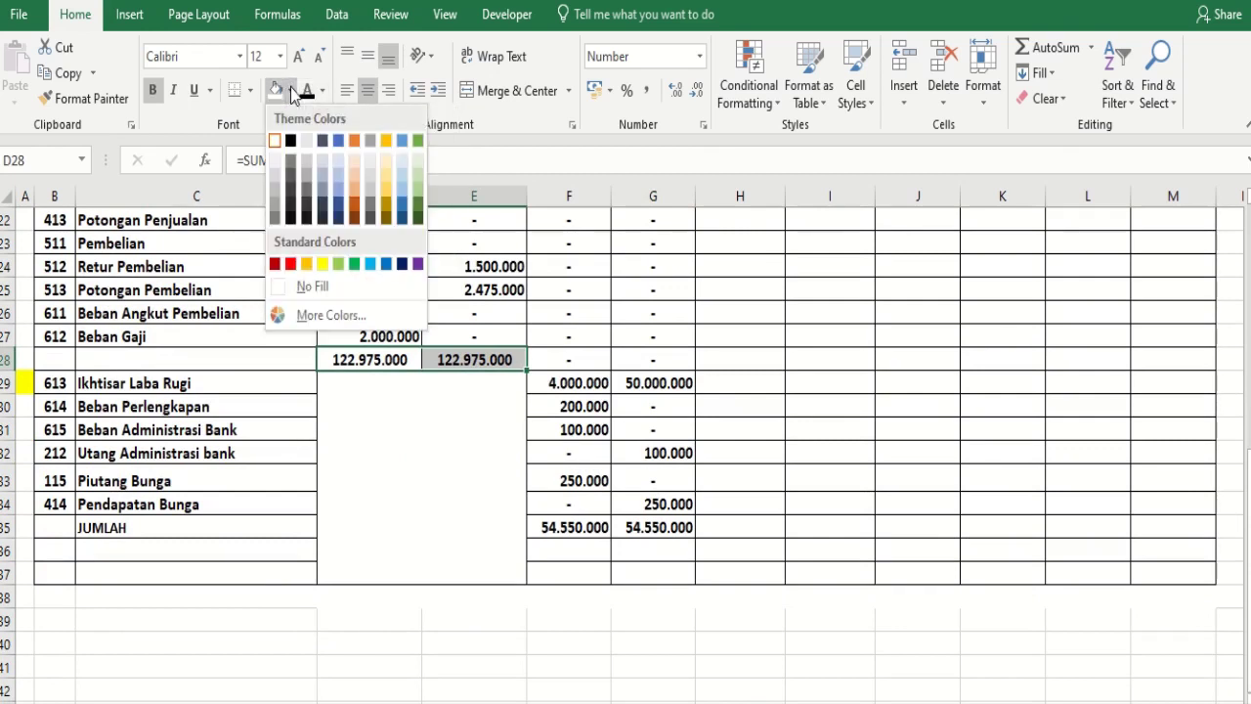
pyautogui.click(324, 264)
pyautogui.moveTo(587, 526); pyautogui.dragTo(648, 529)
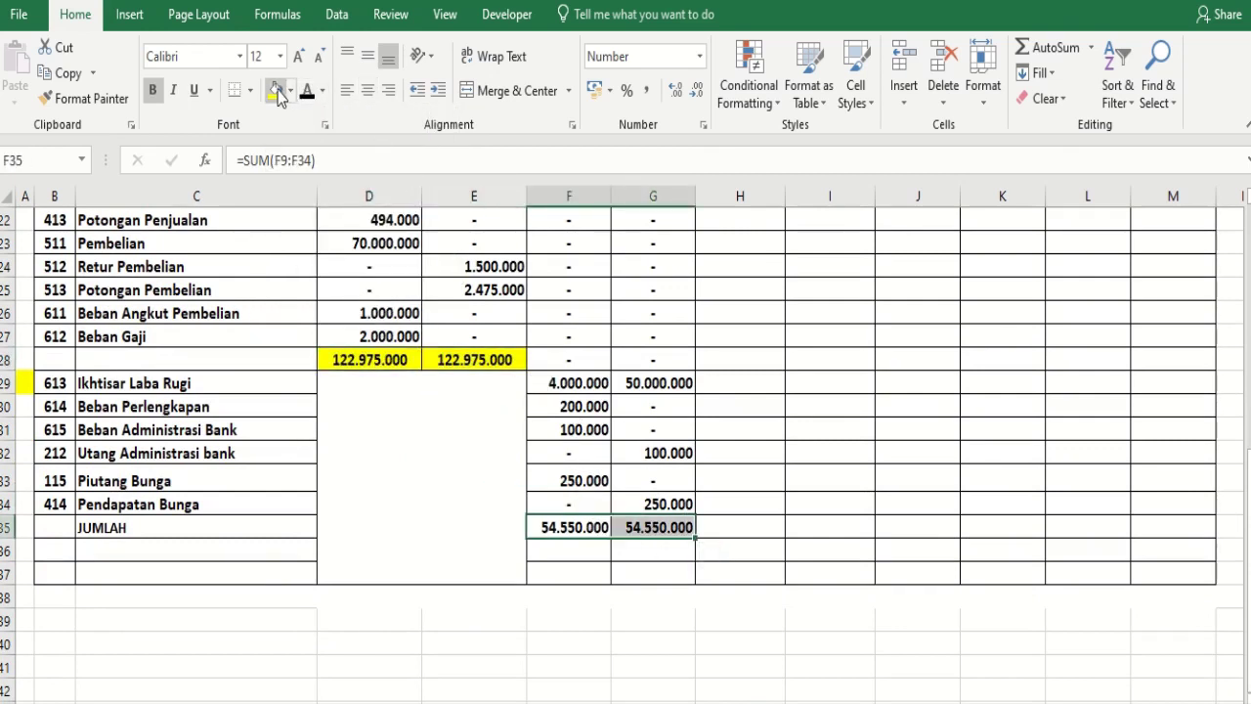
pyautogui.click(276, 90)
# Enter =D9 in H9 to carry the Kas balance into the NSD debit column
pyautogui.scroll(6, 423, 509)
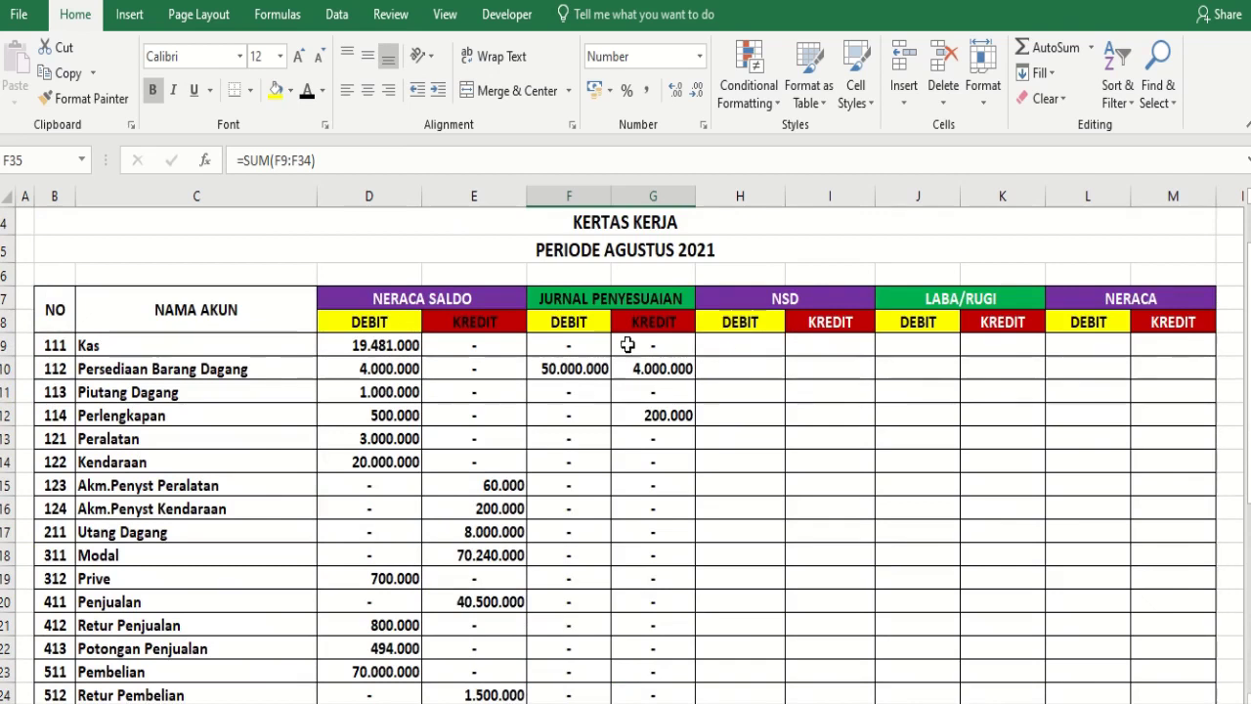
pyautogui.click(749, 348)
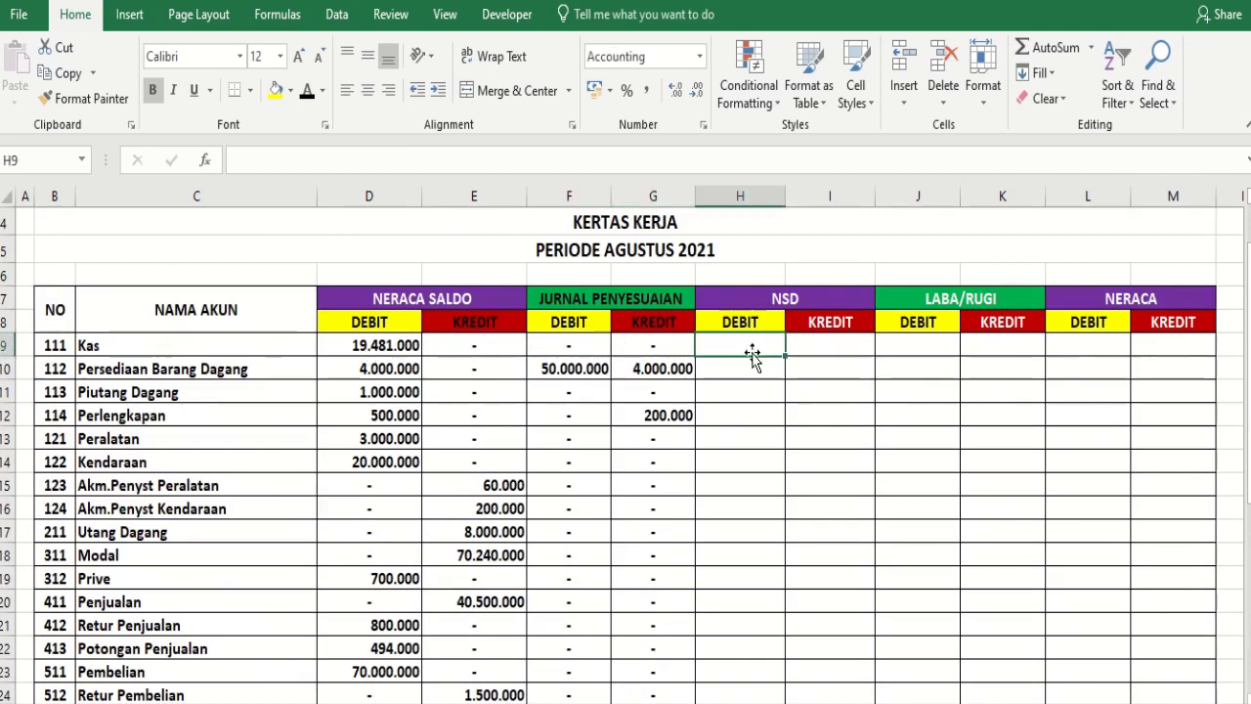
pyautogui.write('=')
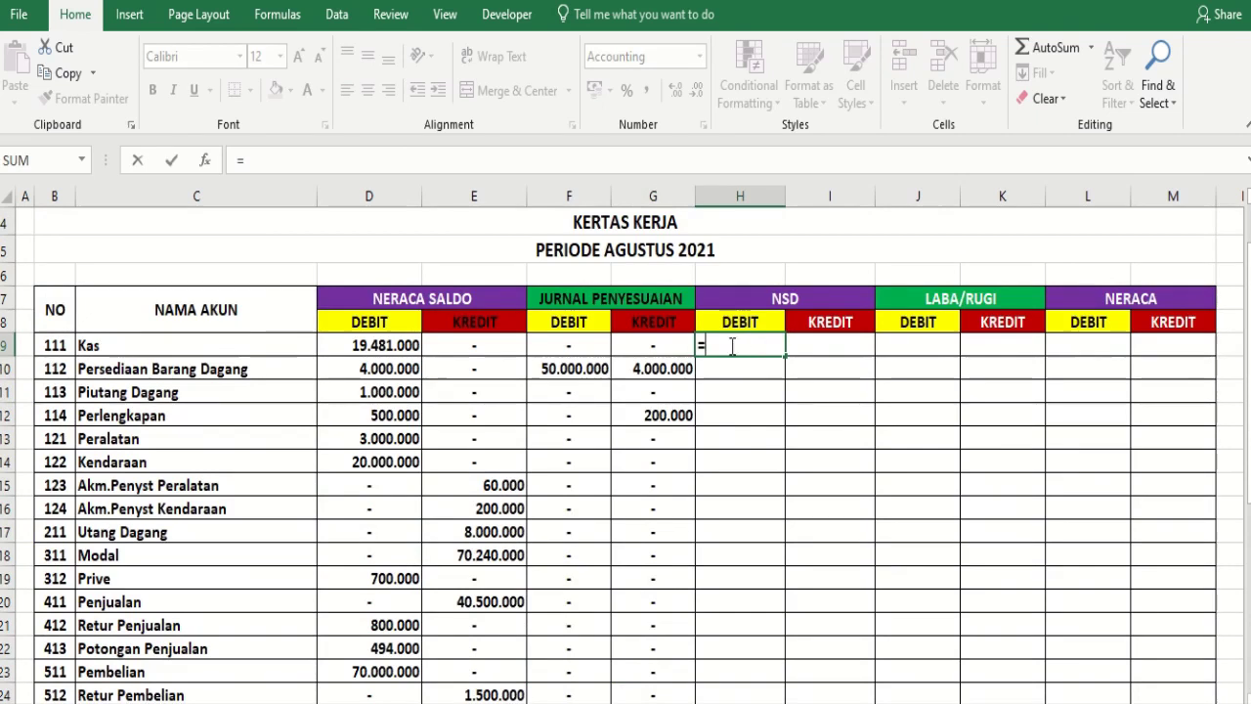
pyautogui.click(364, 346)
pyautogui.press('Return')
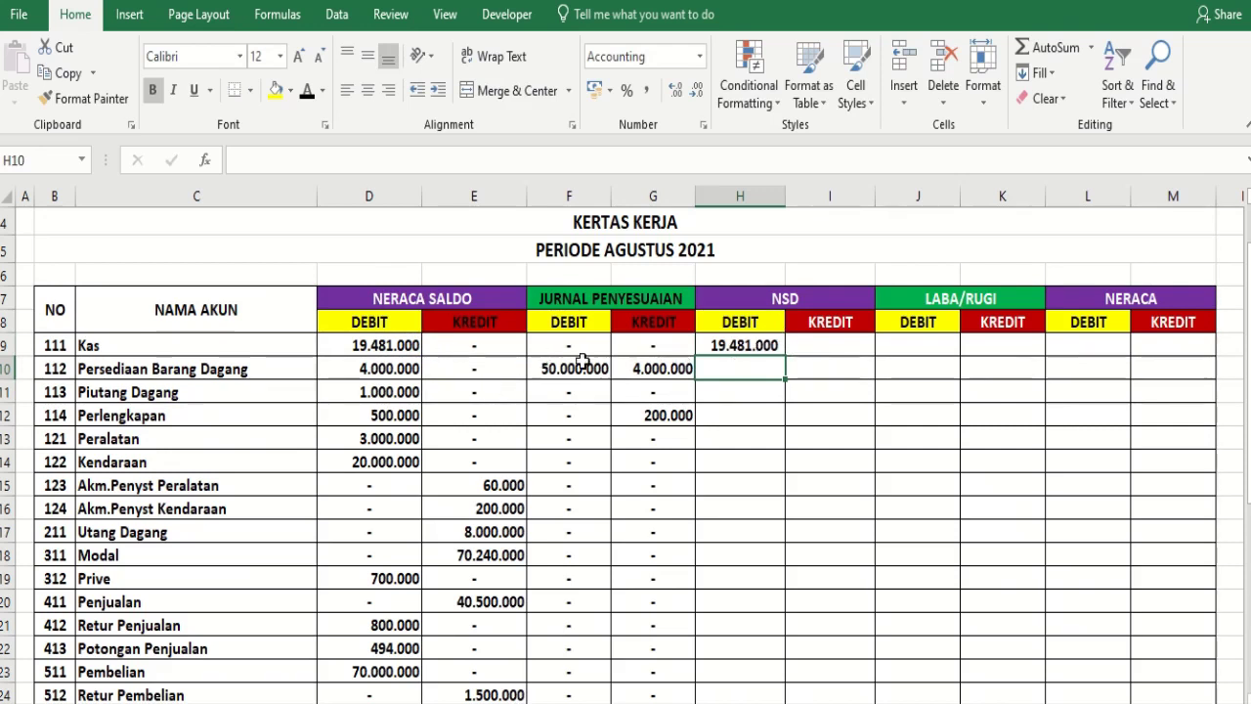
# Enter =F10 in H10 so the NSD debit for Persediaan Barang Dagang takes the adjustment debit
pyautogui.click(544, 369)
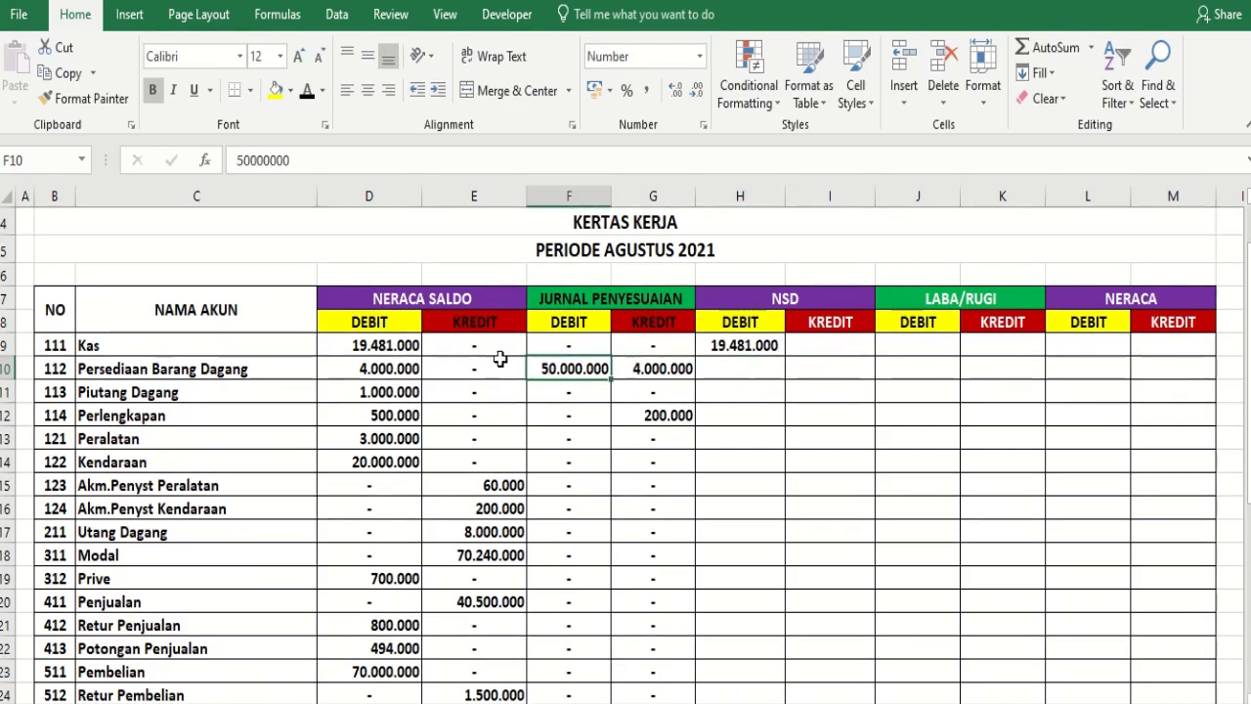
pyautogui.click(737, 362)
pyautogui.write('=')
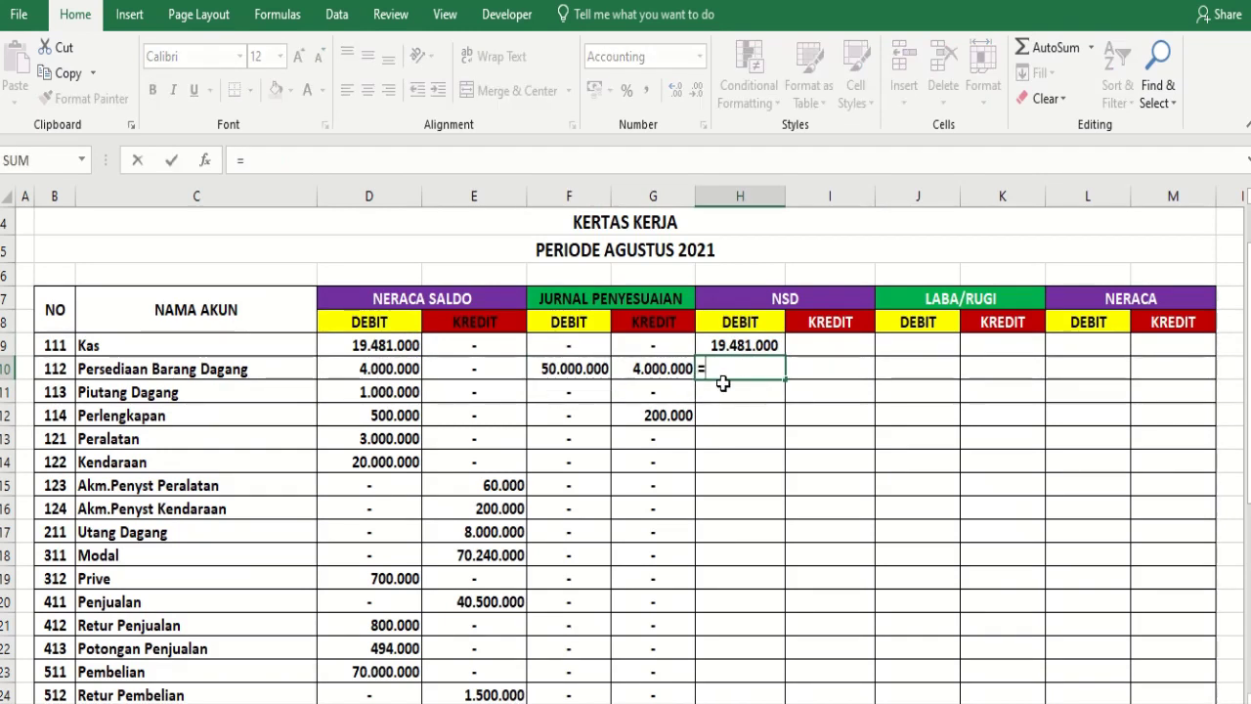
pyautogui.click(581, 371)
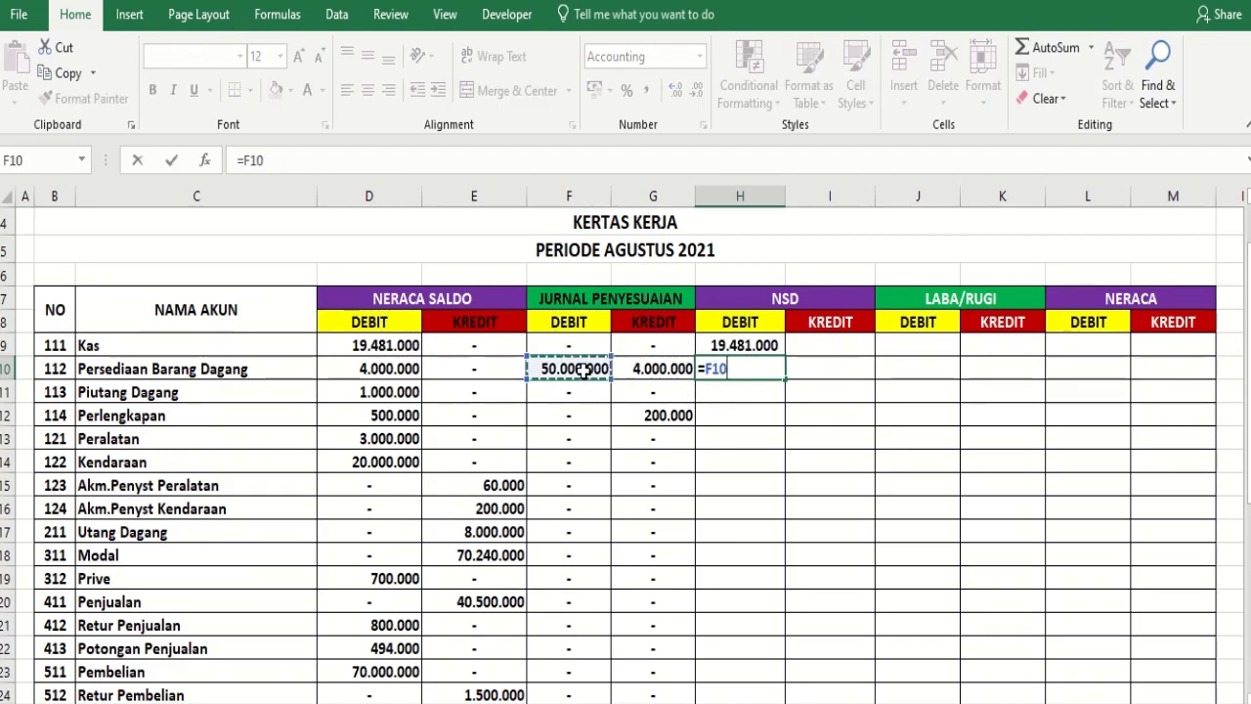
pyautogui.press('Return')
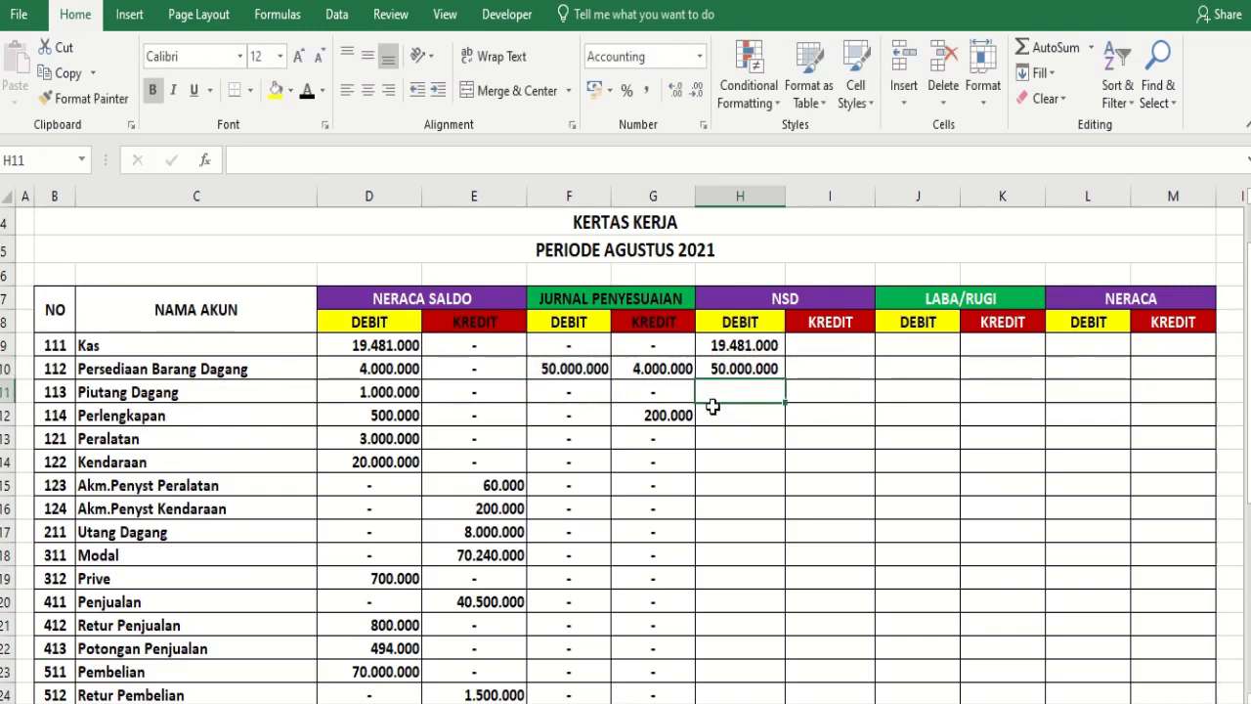
# Enter =D11 in H11 to carry the Piutang Dagang balance into the NSD debit column
pyautogui.write('=')
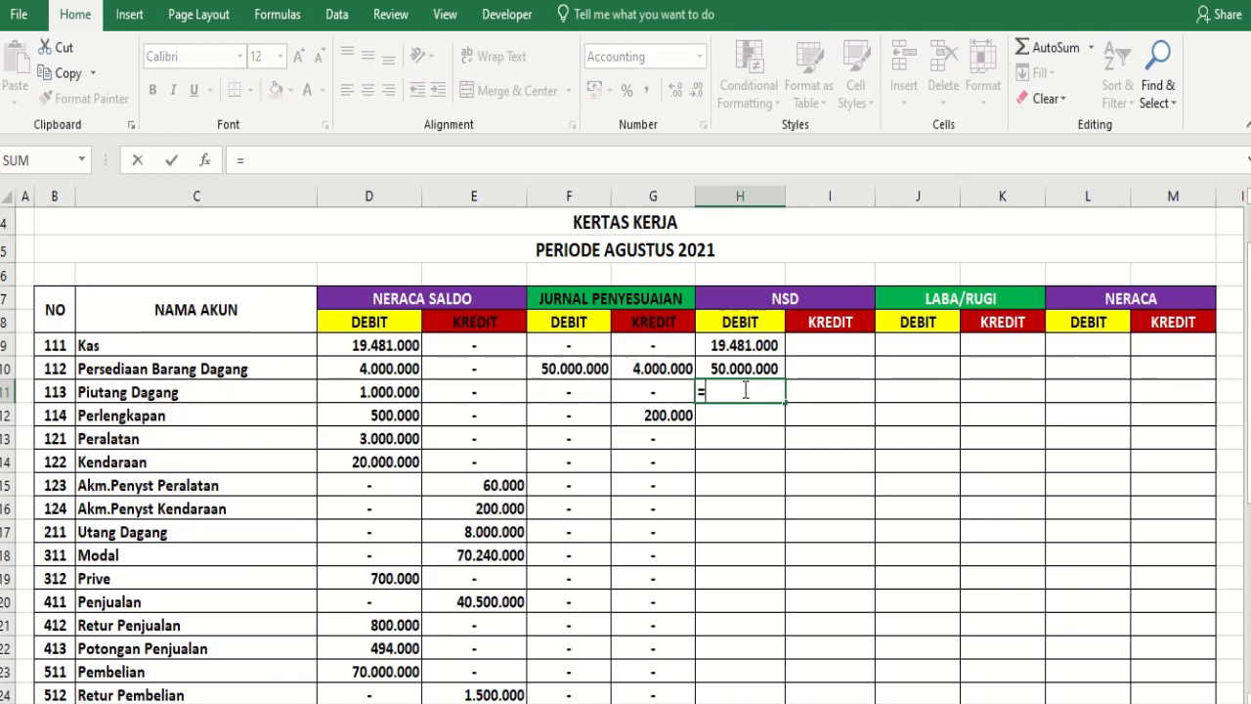
pyautogui.click(384, 392)
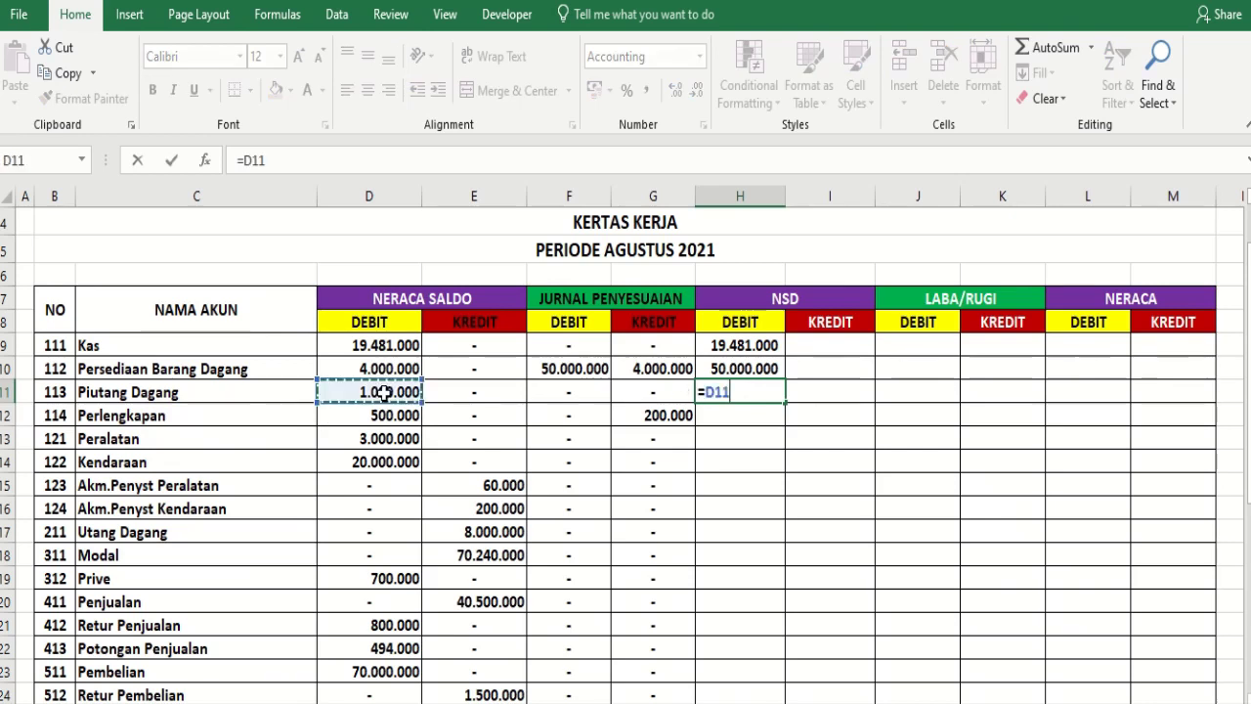
pyautogui.press('Return')
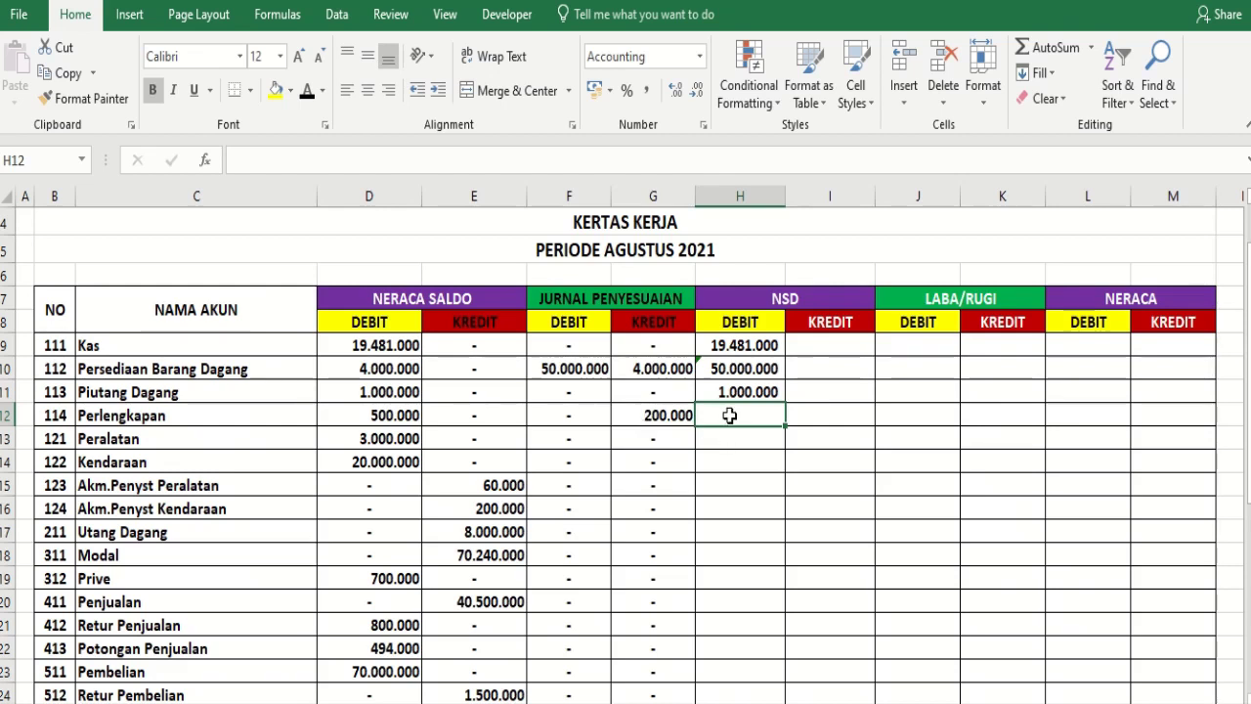
# Enter =D12-G12 in H12 so the NSD debit for Perlengkapan deducts the adjustment credit
pyautogui.write('=')
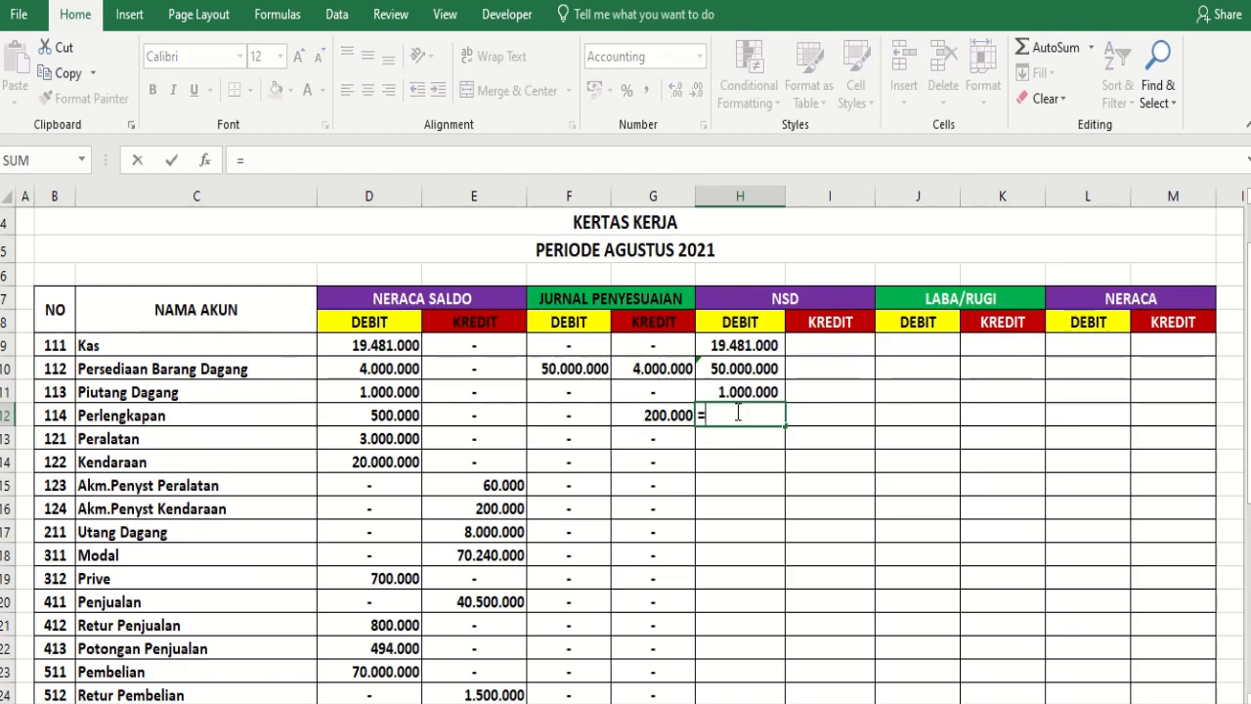
pyautogui.click(376, 416)
pyautogui.write('-')
pyautogui.click(648, 413)
pyautogui.press('Return')
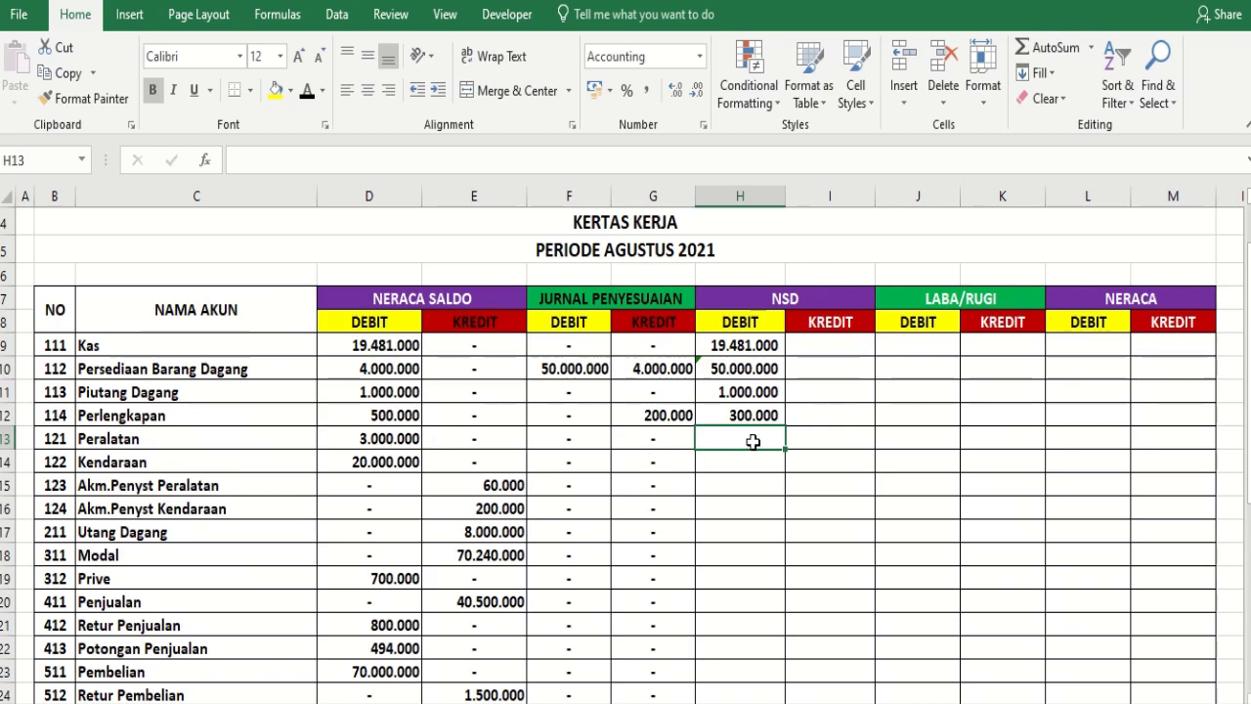
# Enter =D13 in H13 to carry the Peralatan balance into the NSD debit column
pyautogui.write('=')
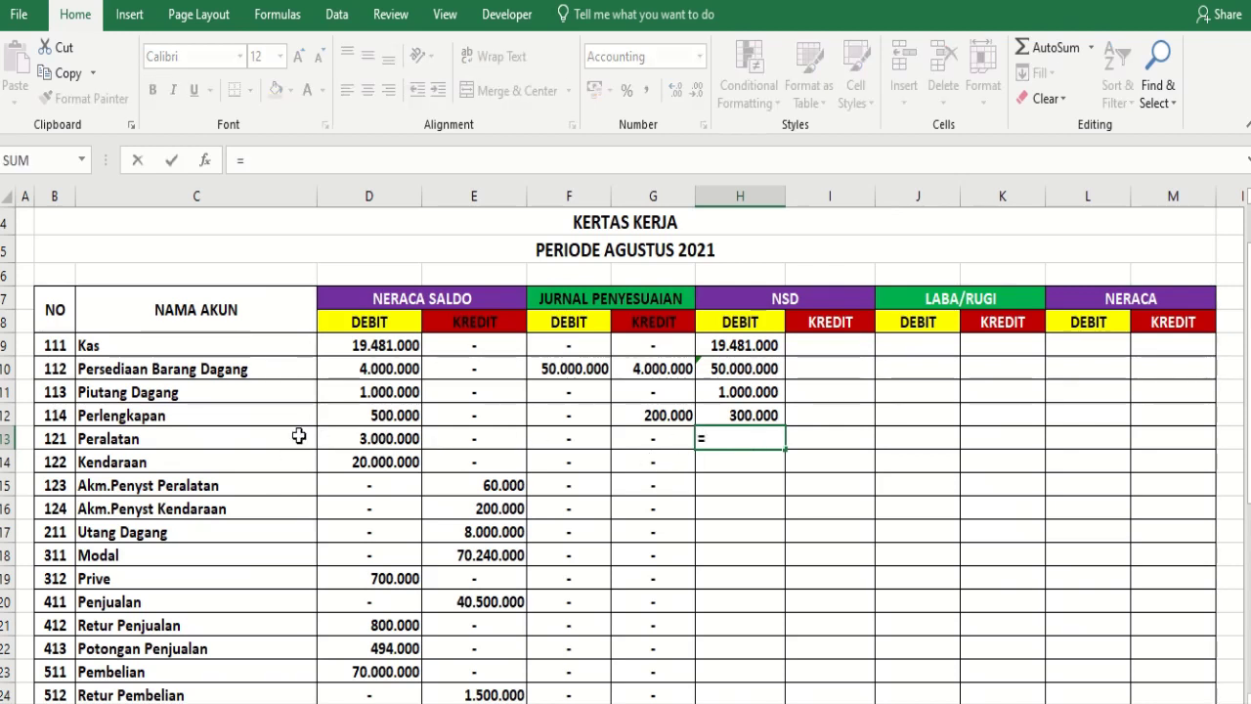
pyautogui.click(366, 440)
pyautogui.press('Return')
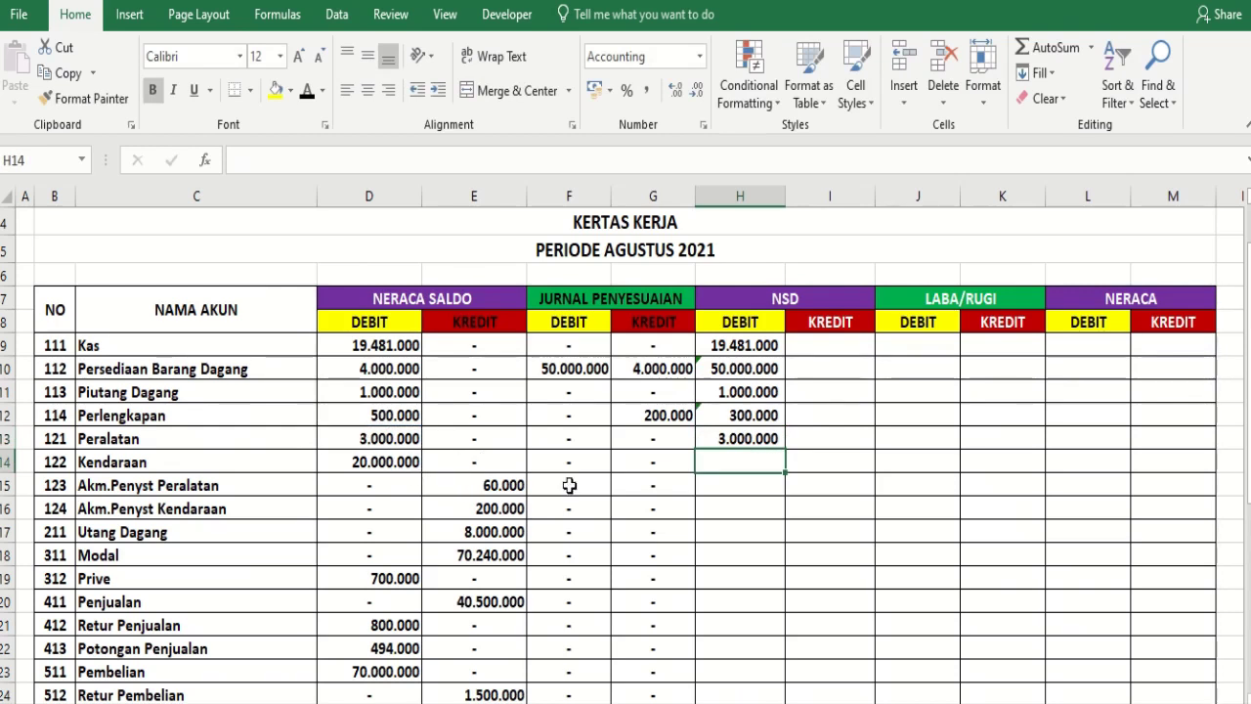
# Copy the Peralatan formula from H13 across to I13 and down through row 27 to fill both NSD columns
pyautogui.moveTo(568, 457); pyautogui.dragTo(659, 592)
pyautogui.scroll(3, 651, 619)
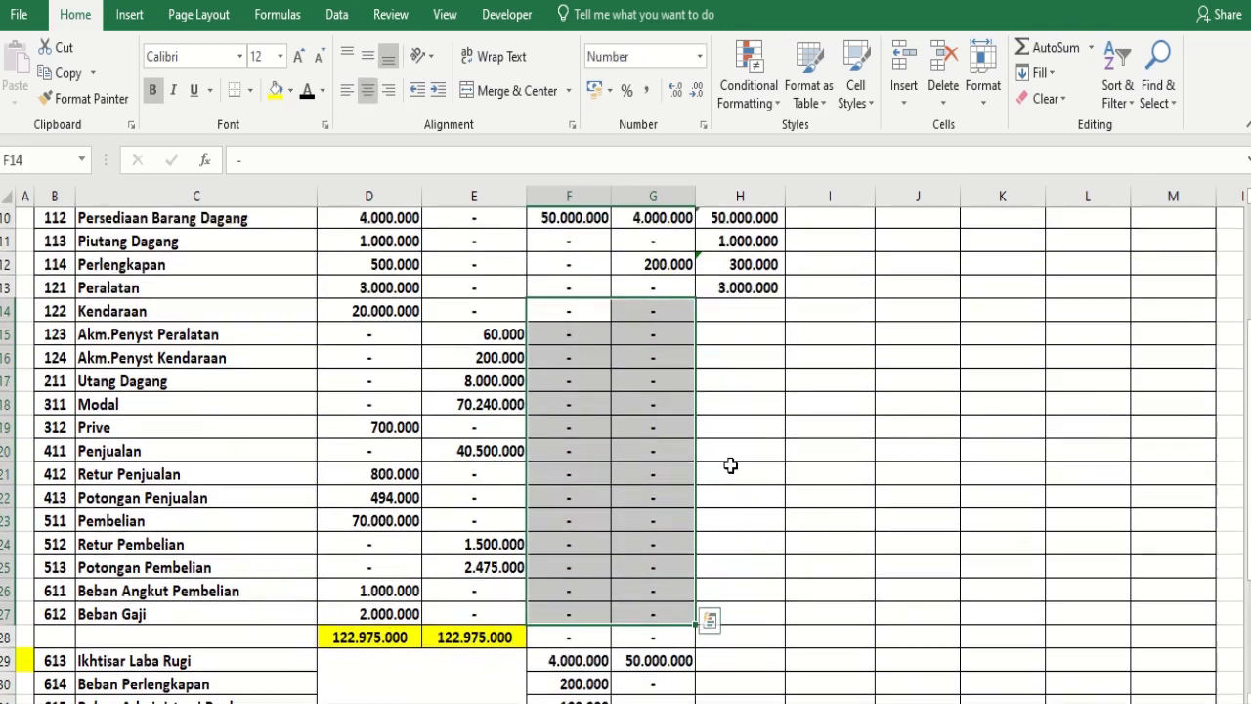
pyautogui.click(759, 492)
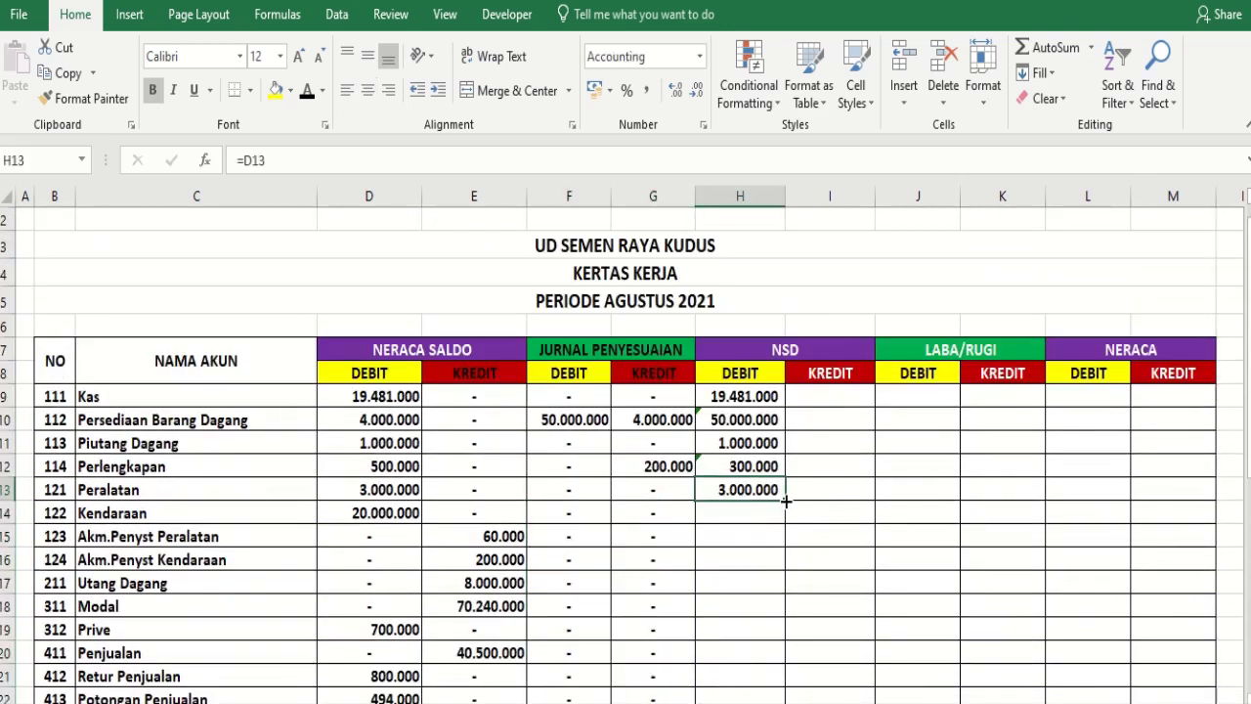
pyautogui.moveTo(785, 501); pyautogui.dragTo(772, 524)
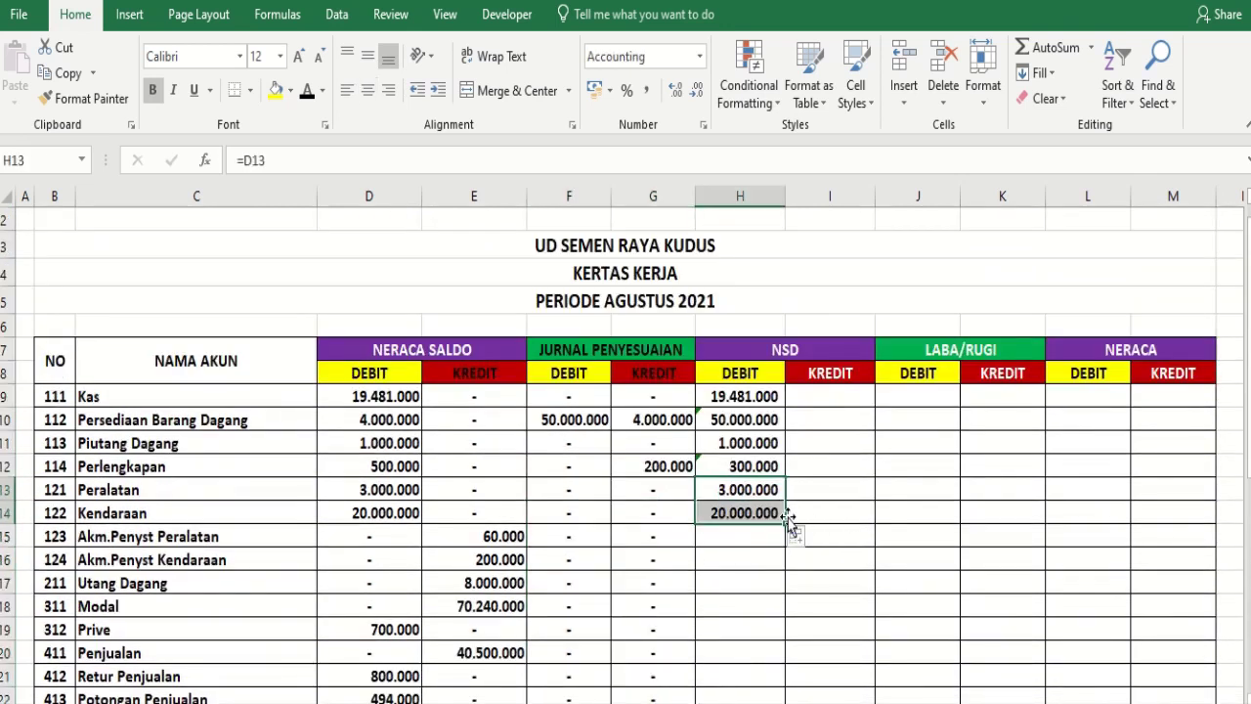
pyautogui.click(768, 493)
pyautogui.hotkey('shift', 'Right')
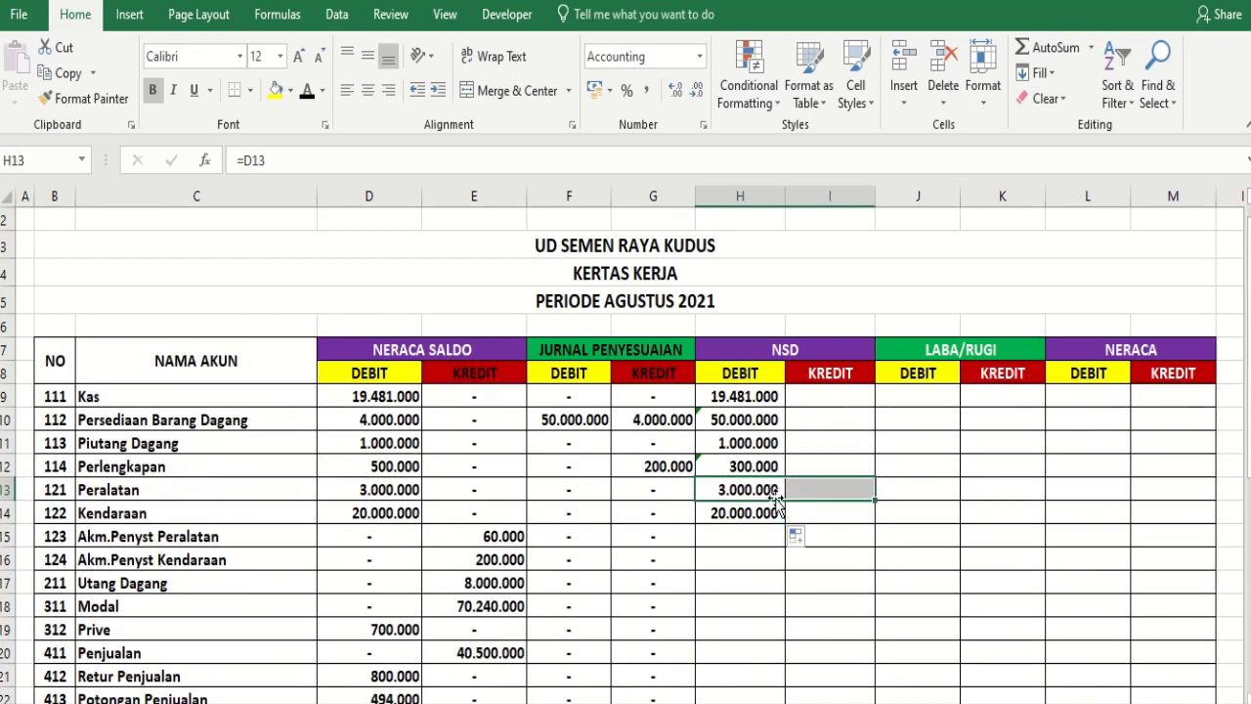
pyautogui.click(768, 486)
pyautogui.moveTo(785, 505); pyautogui.dragTo(870, 608)
pyautogui.moveTo(561, 609); pyautogui.dragTo(713, 608)
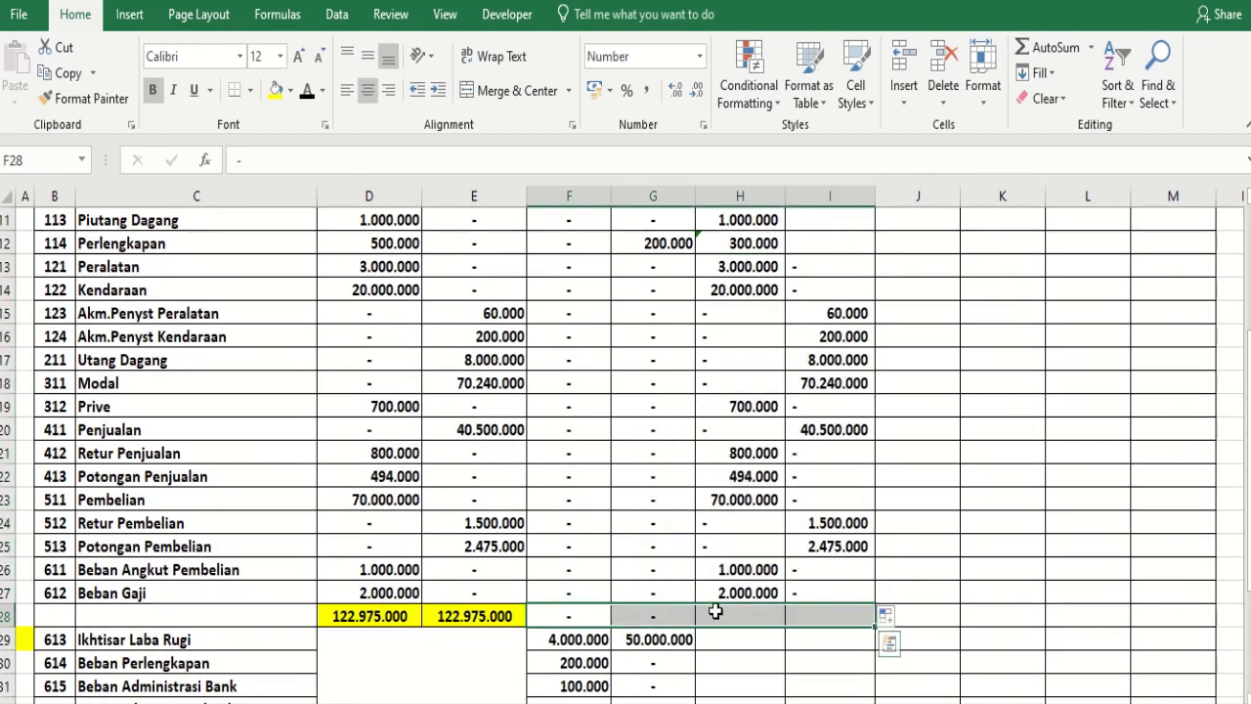
# Enter a dash in the NSD credit cell I9 for Kas and copy it down through I14
pyautogui.scroll(2, 838, 525)
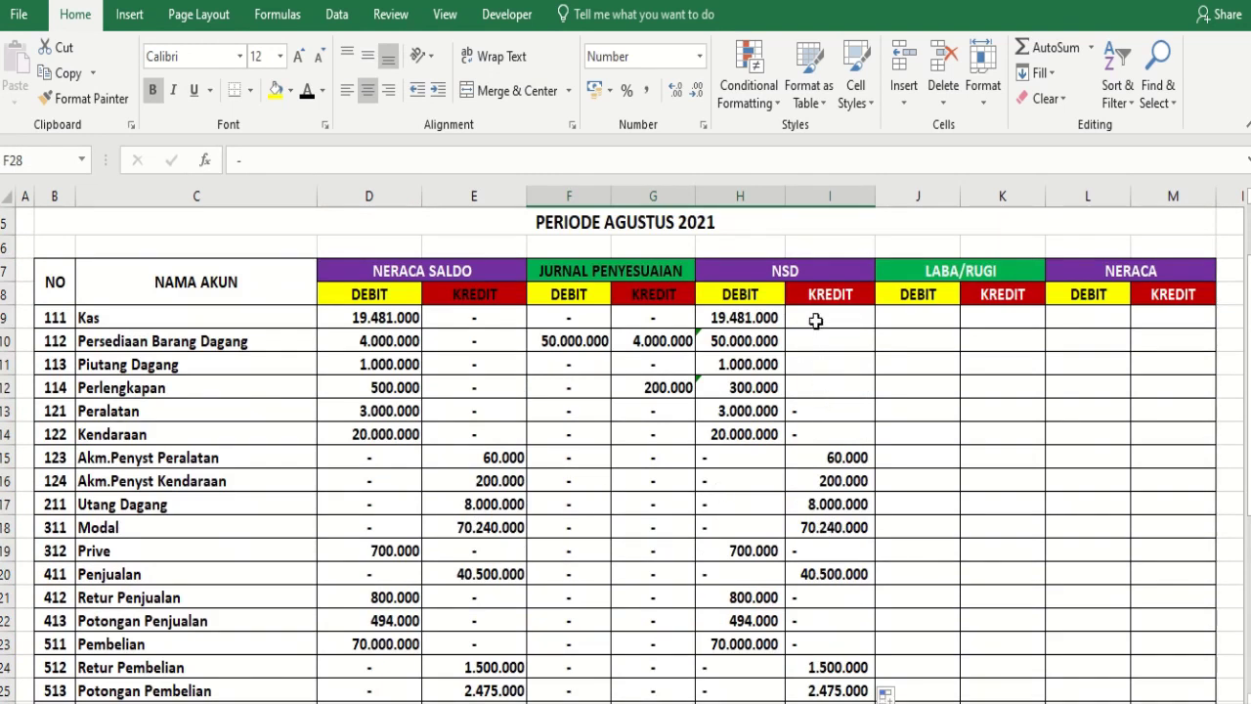
pyautogui.click(819, 416)
pyautogui.click(847, 313)
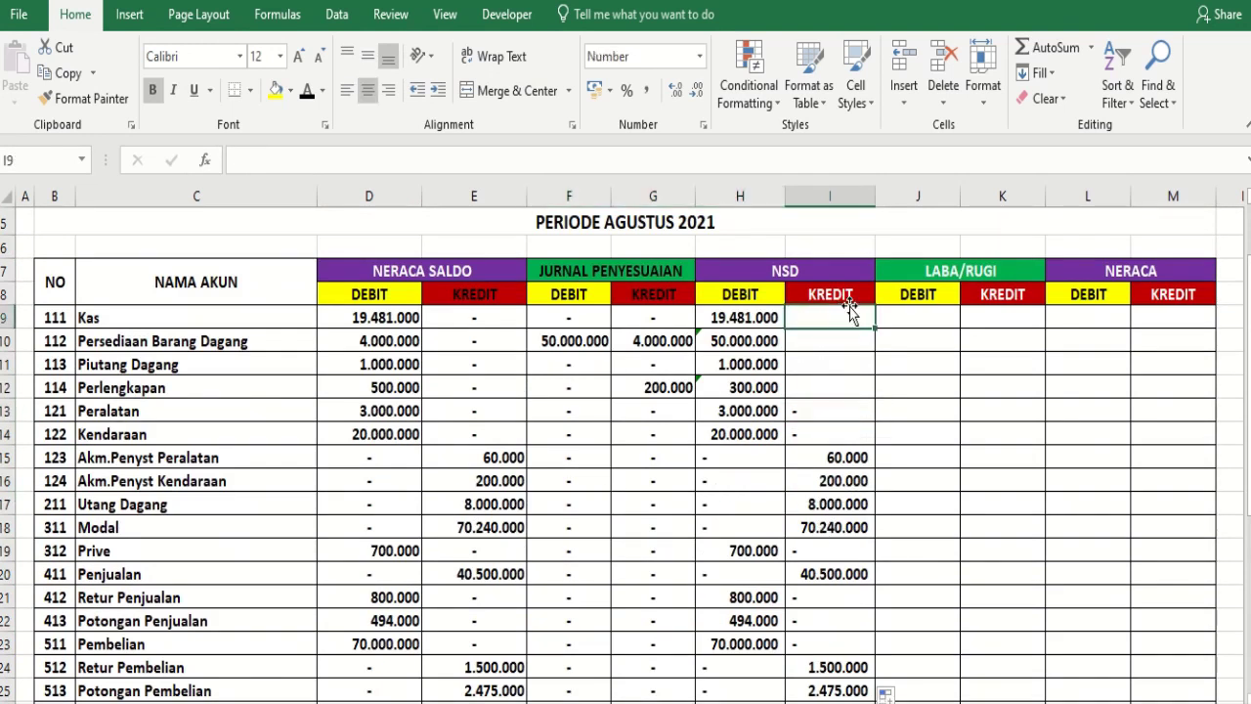
pyautogui.write('-')
pyautogui.press('Return')
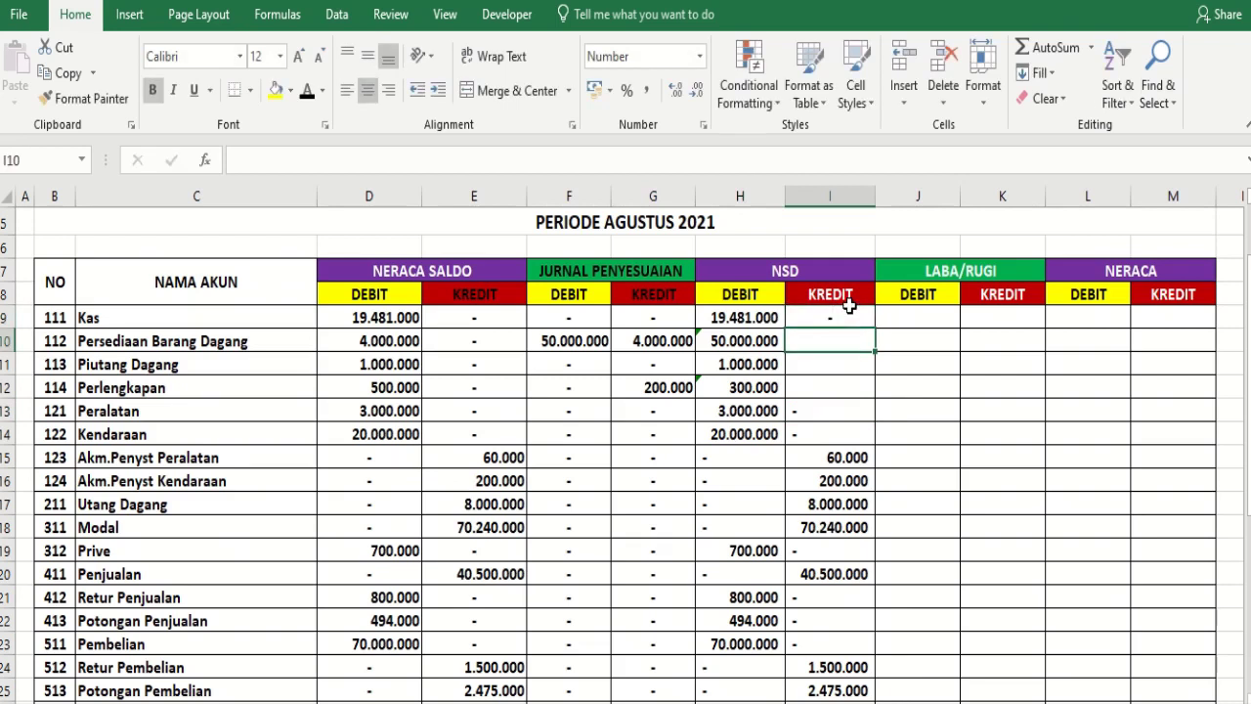
pyautogui.click(854, 313)
pyautogui.moveTo(877, 330); pyautogui.dragTo(860, 434)
# Center the dashes in the NSD columns in H15:H18, I19, H20, I21:I23, H24:H25 and I26:I27
pyautogui.moveTo(762, 459); pyautogui.dragTo(758, 528)
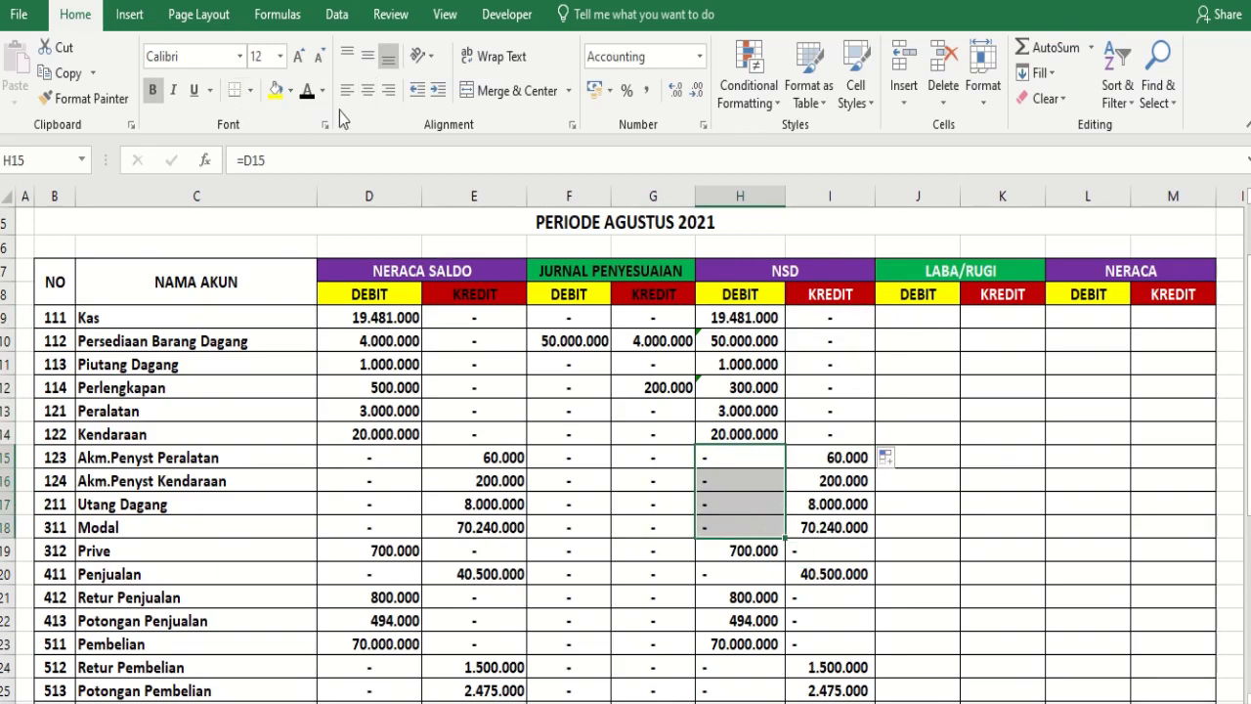
pyautogui.click(367, 89)
pyautogui.click(831, 549)
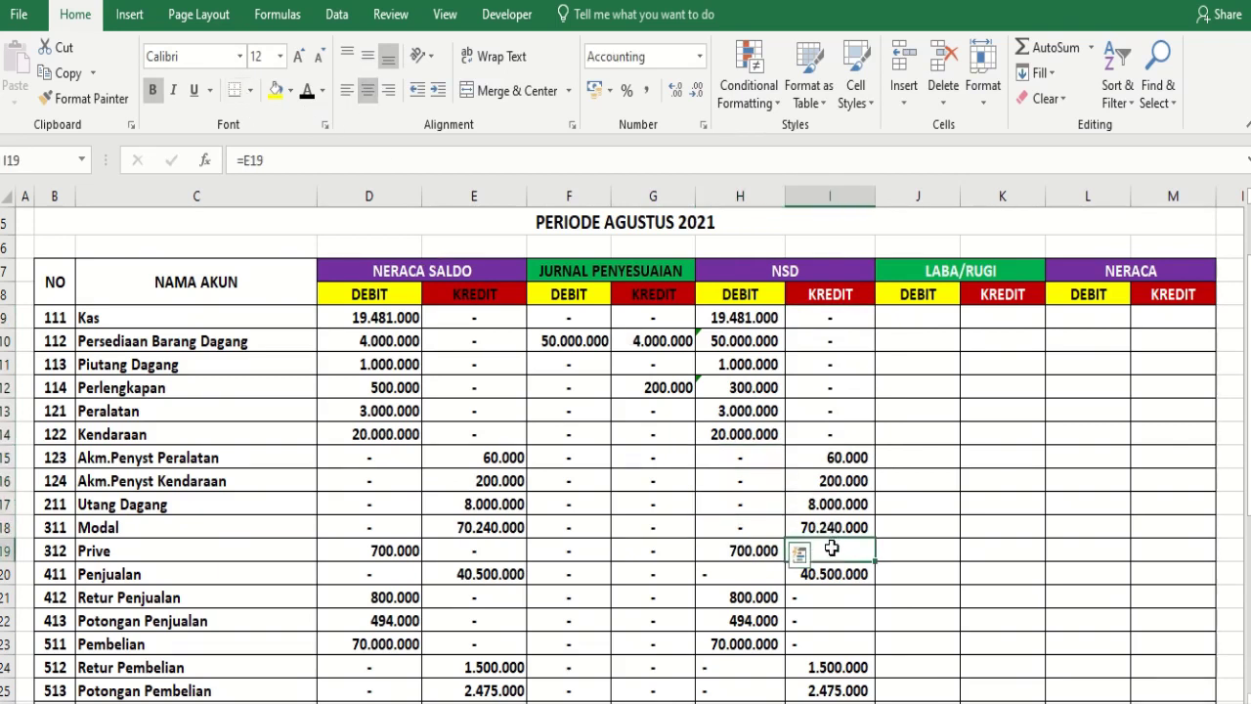
pyautogui.click(746, 576)
pyautogui.click(368, 89)
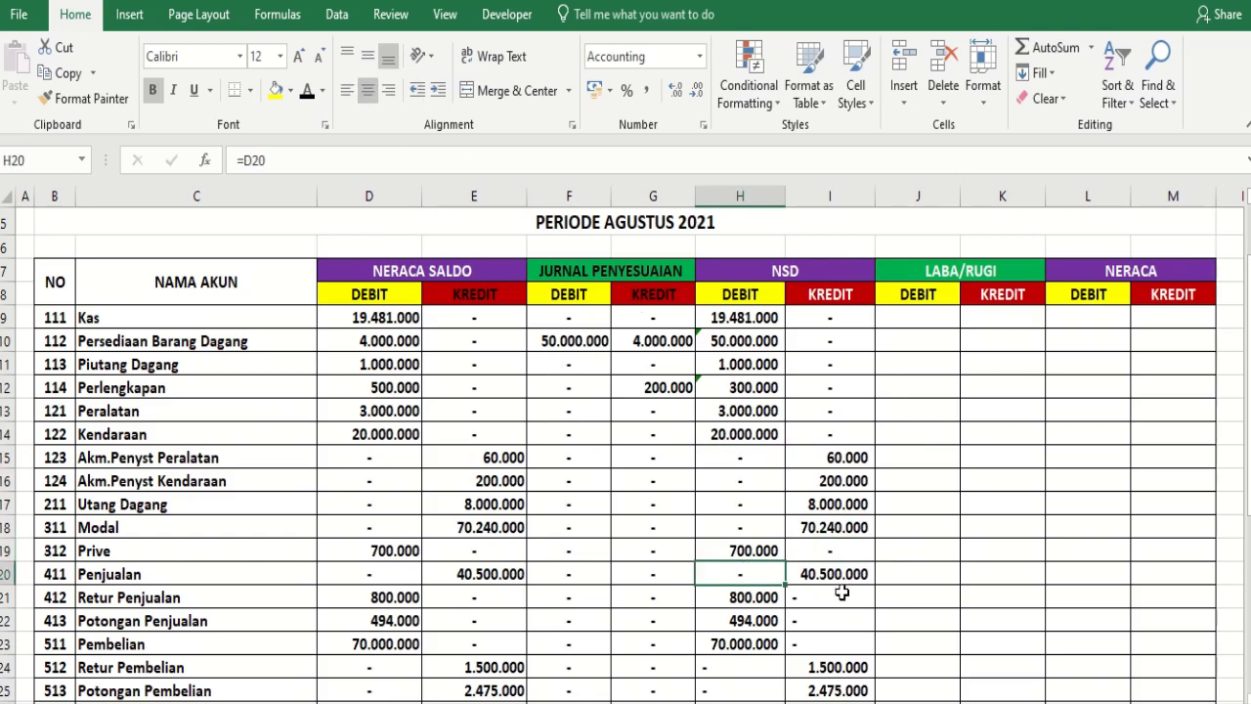
pyautogui.moveTo(842, 593); pyautogui.dragTo(835, 641)
pyautogui.click(362, 100)
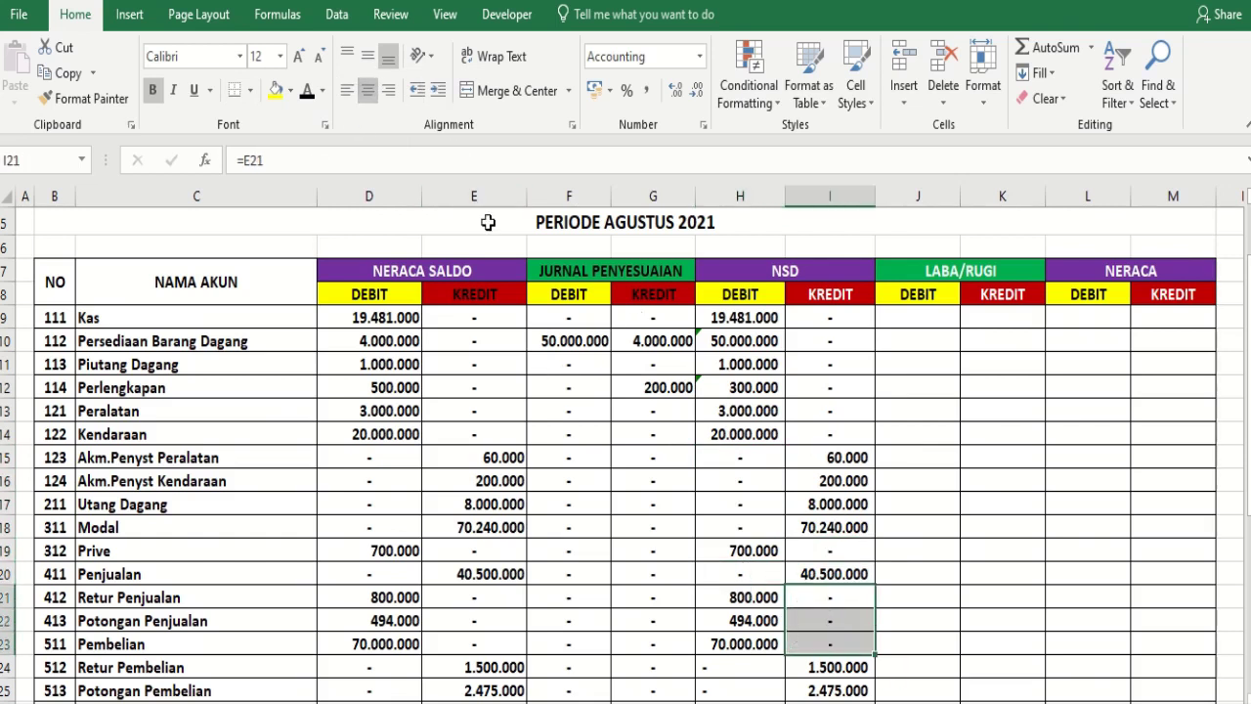
pyautogui.scroll(-4, 772, 371)
pyautogui.moveTo(745, 384); pyautogui.dragTo(745, 397)
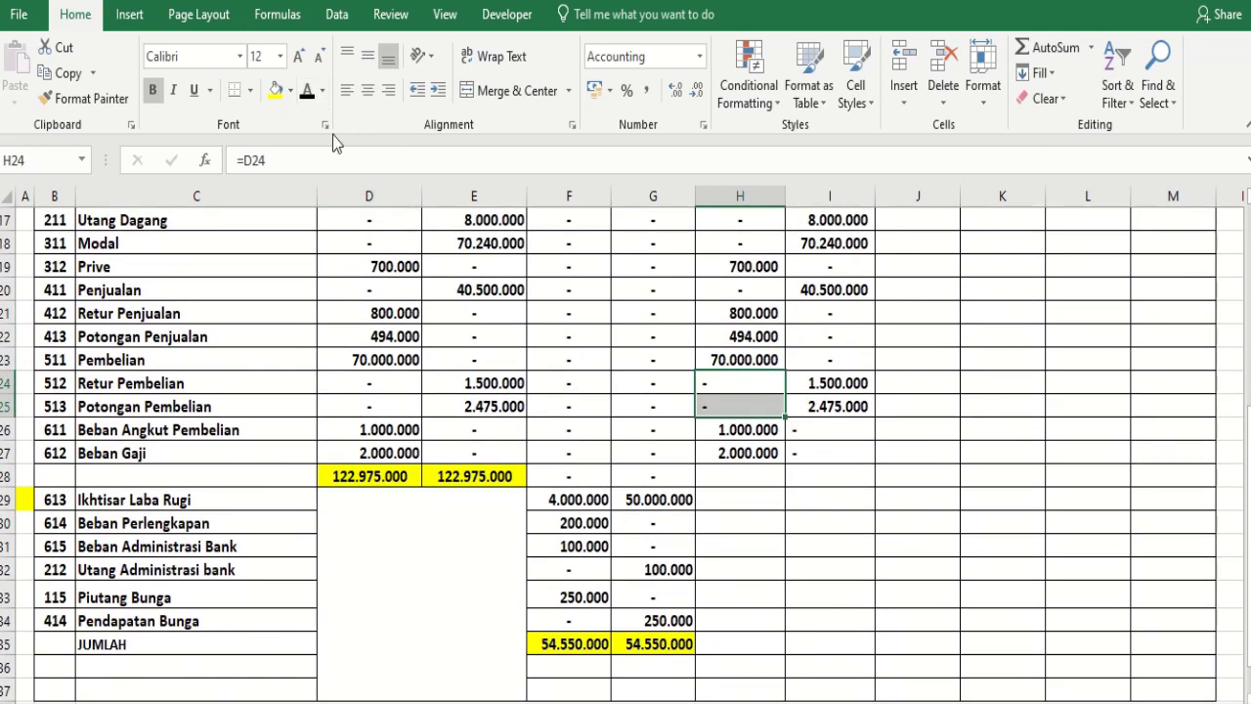
pyautogui.moveTo(831, 431); pyautogui.dragTo(833, 453)
pyautogui.click(374, 91)
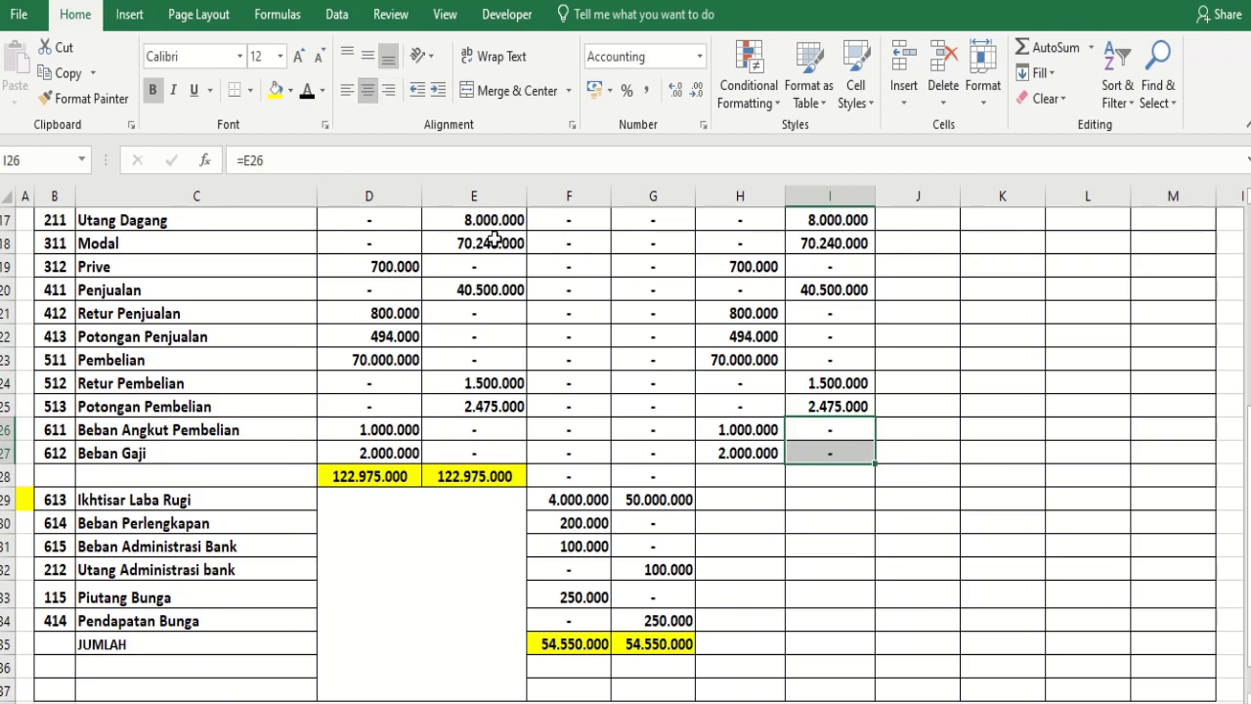
# Copy the dash from G28 across the NSD cells H28:I28
pyautogui.click(786, 479)
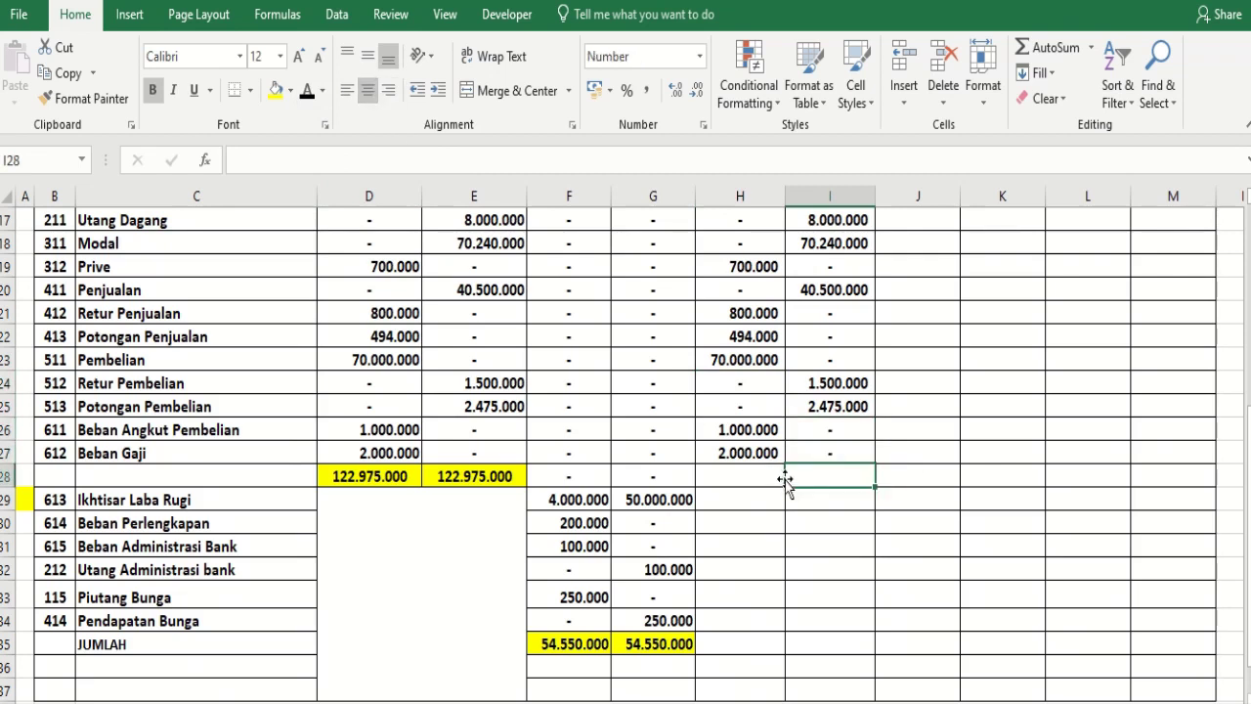
pyautogui.click(603, 506)
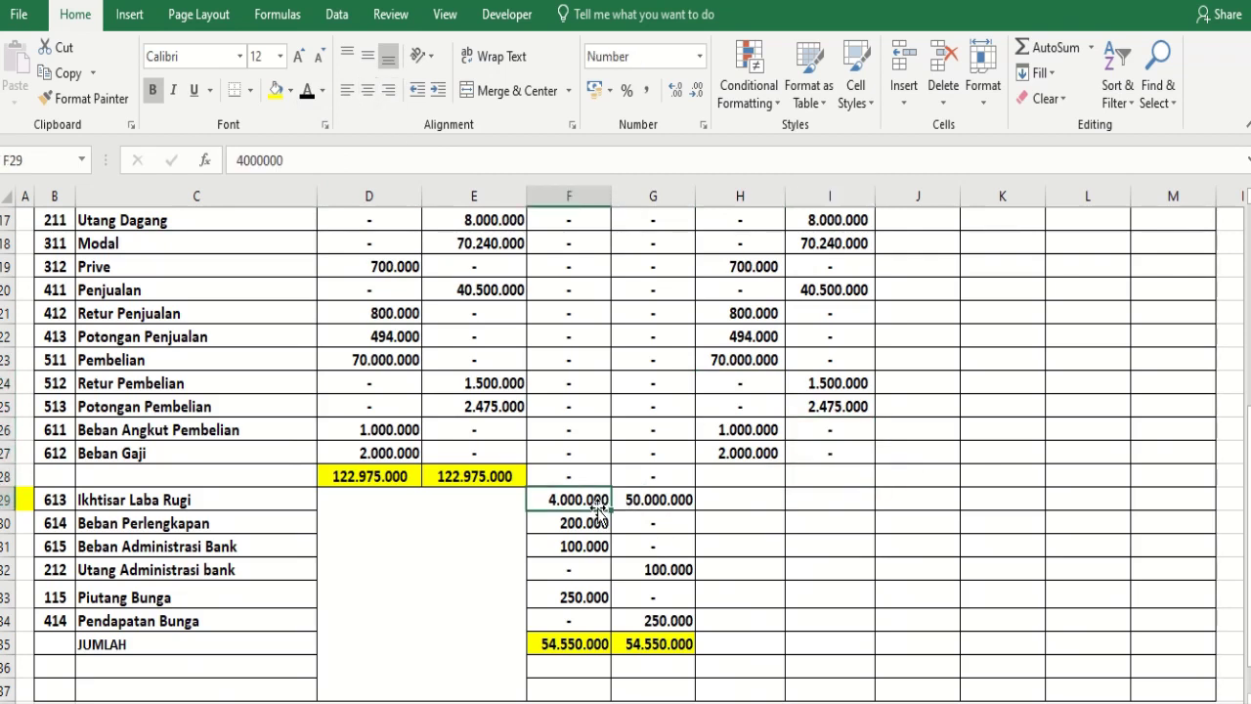
pyautogui.click(658, 506)
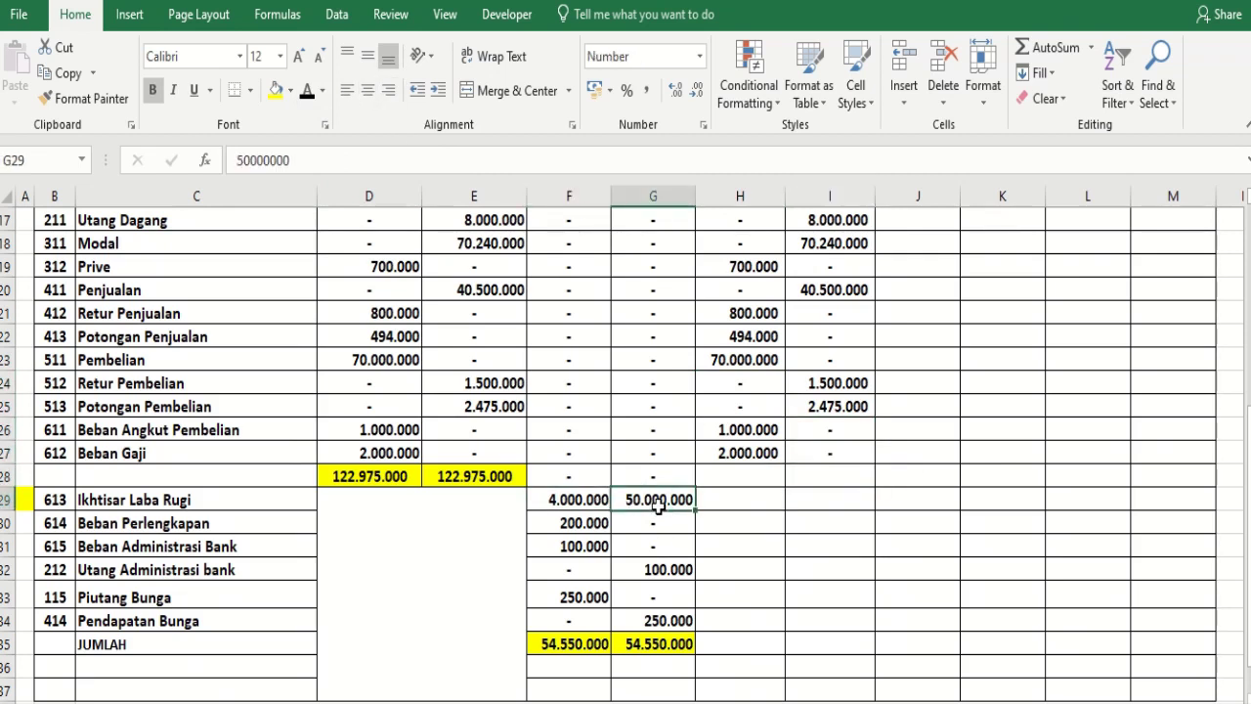
pyautogui.click(751, 501)
pyautogui.moveTo(671, 477); pyautogui.dragTo(855, 495)
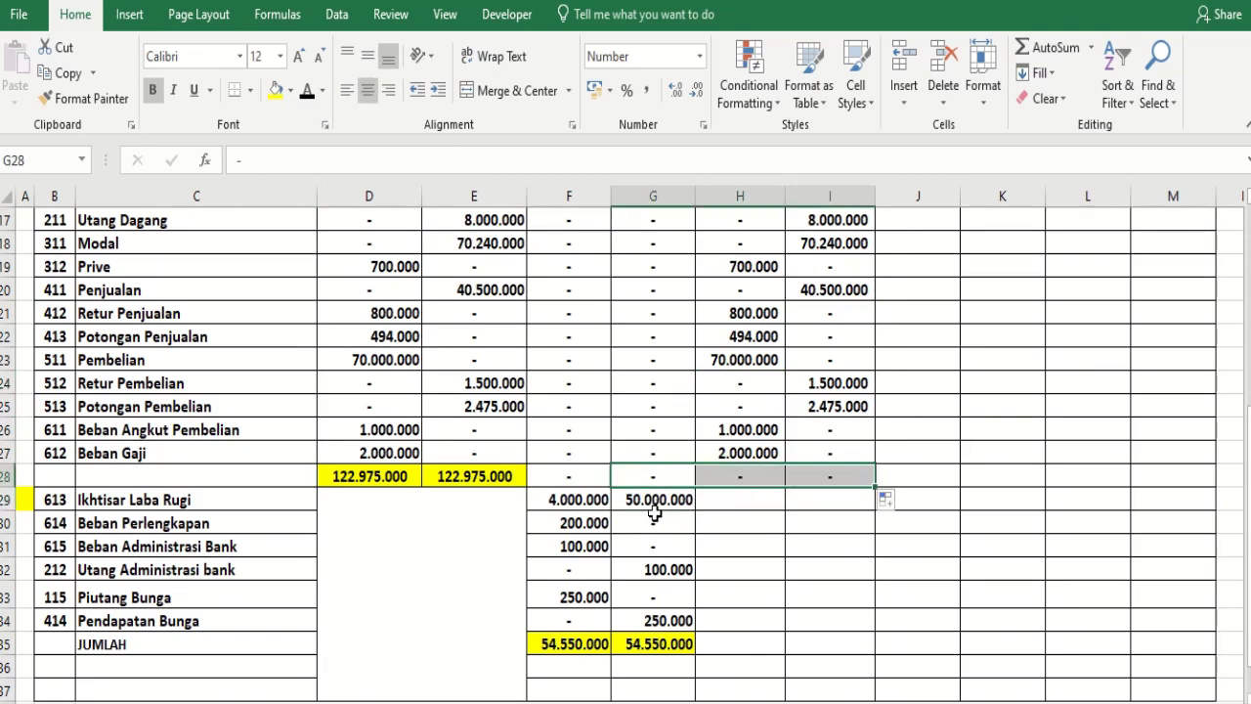
# Enter 46000000 in I29 as the NSD credit for Ikhtisar Laba Rugi
pyautogui.scroll(5, 660, 510)
pyautogui.scroll(-5, 661, 510)
pyautogui.click(810, 498)
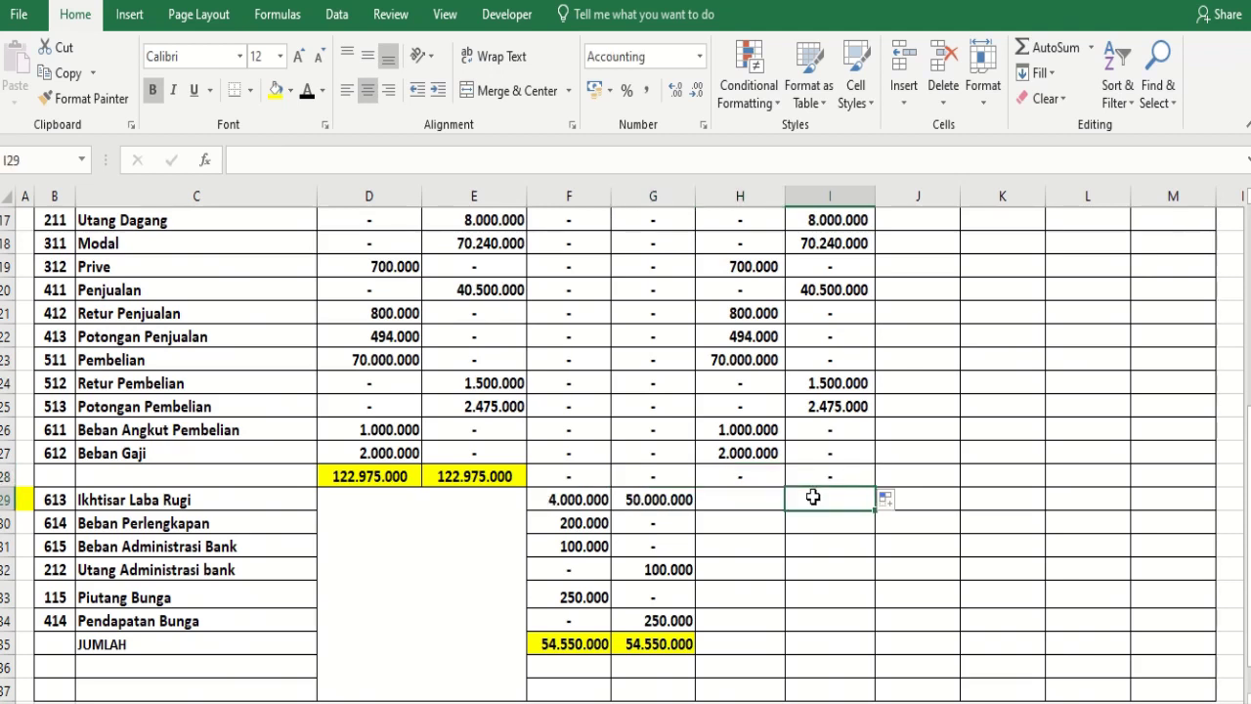
pyautogui.write('46000000')
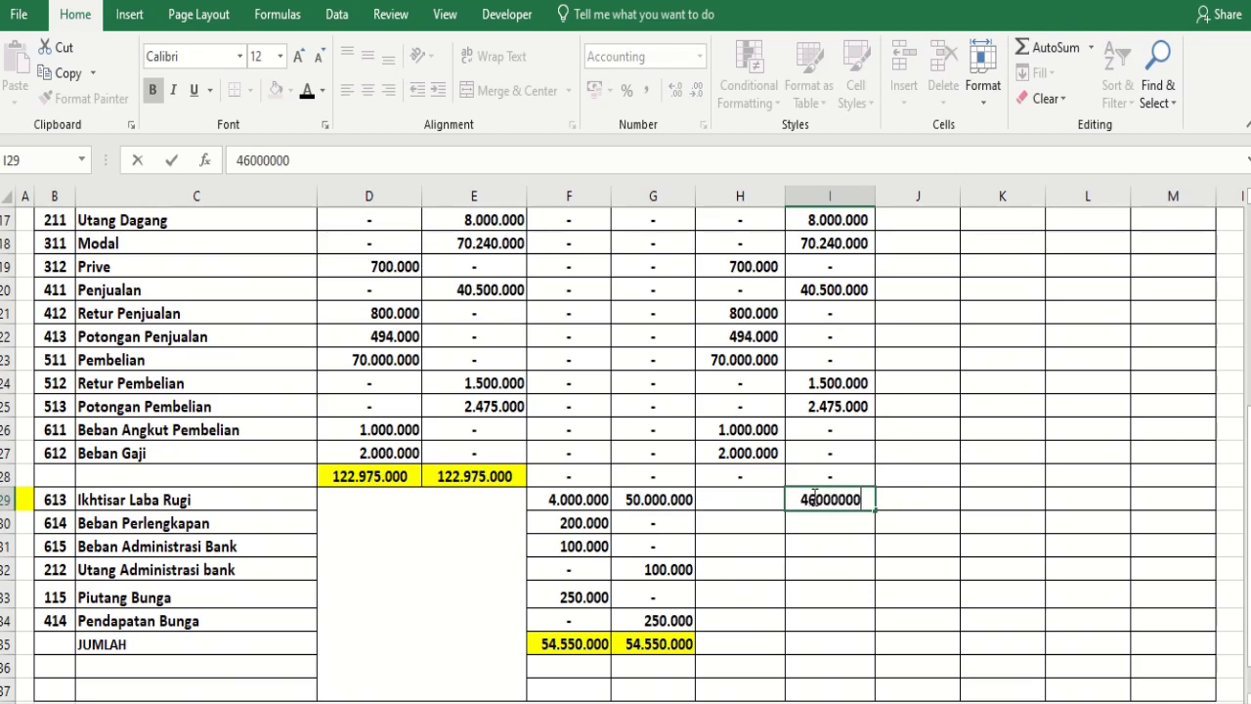
pyautogui.press('Return')
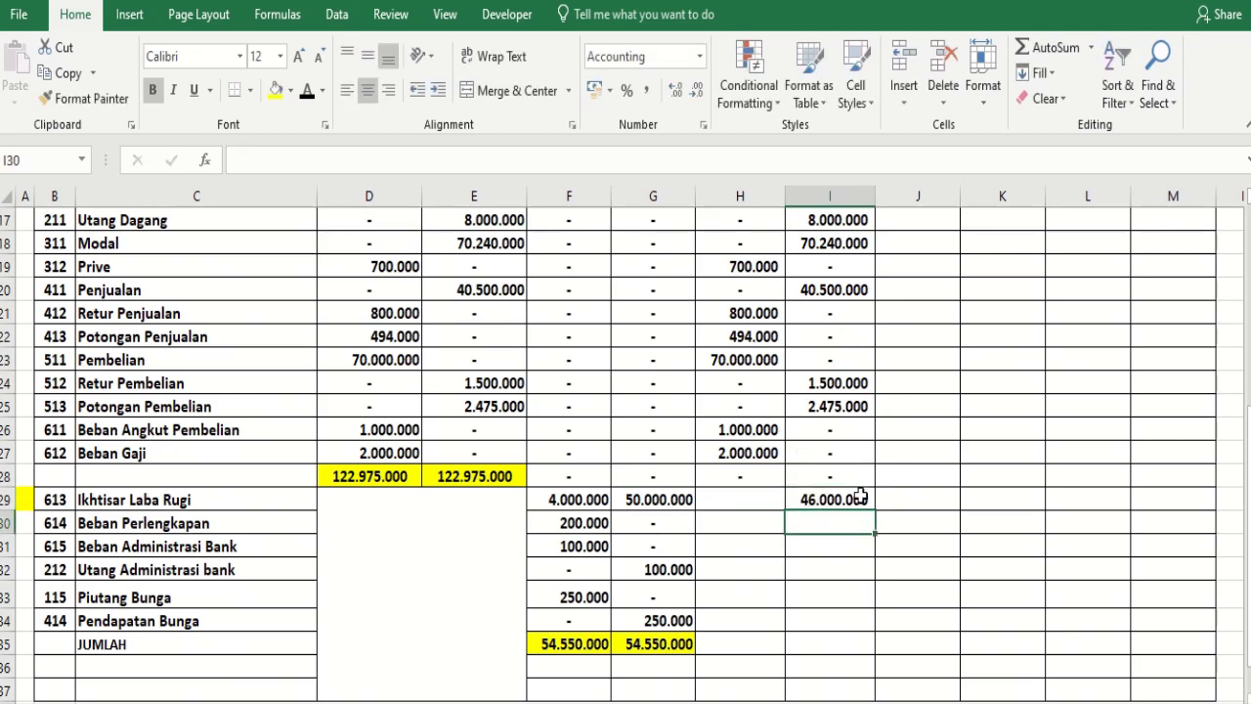
pyautogui.click(860, 499)
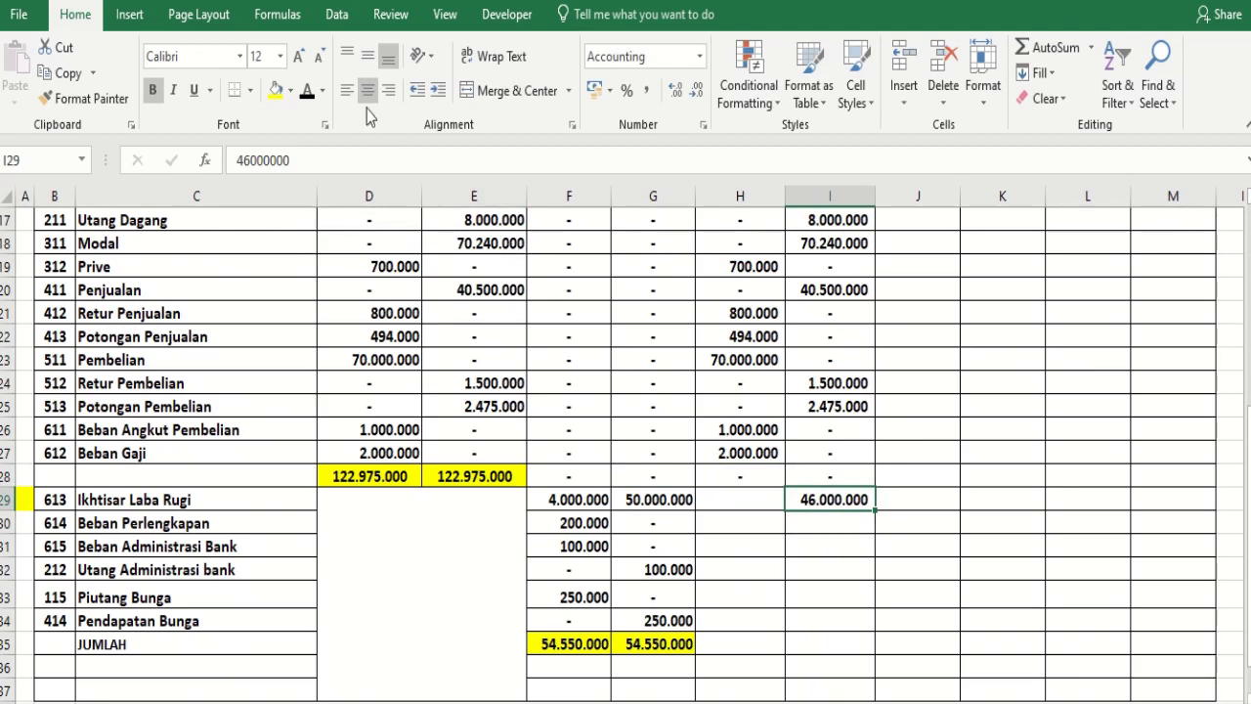
pyautogui.click(822, 567)
pyautogui.click(860, 500)
pyautogui.click(733, 477)
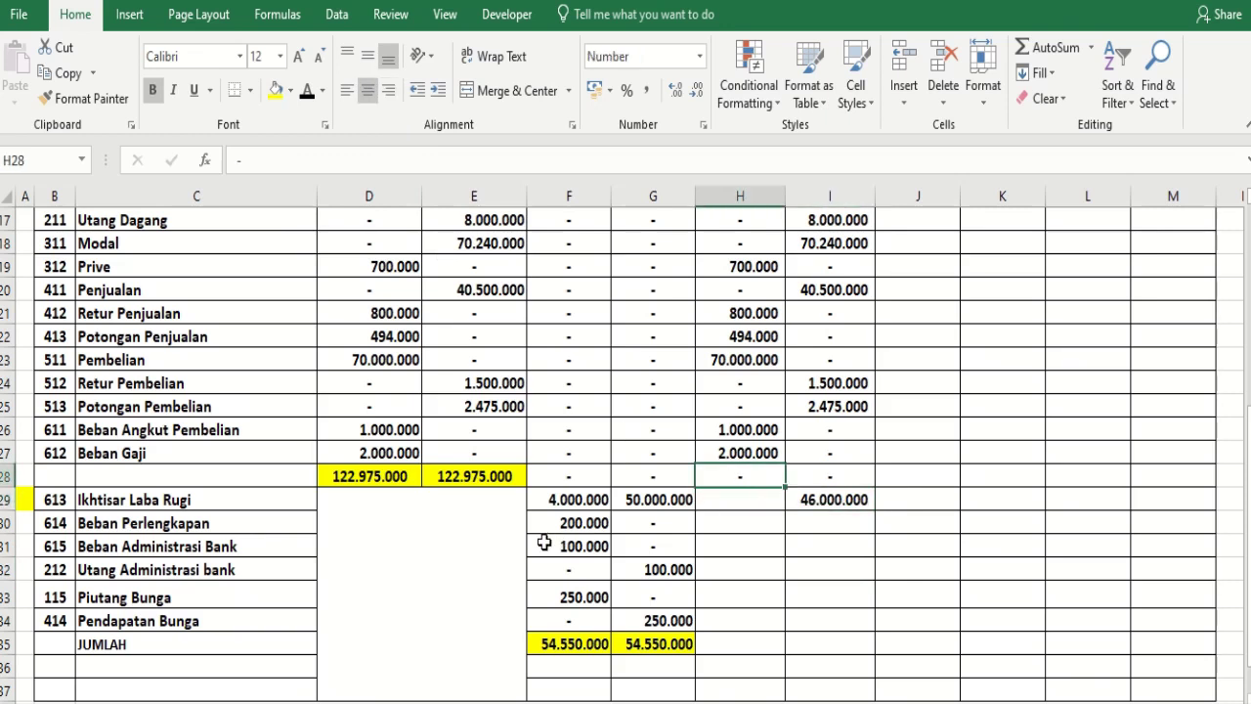
# Enter =F30 in H30 for Beban Perlengkapan and copy it across both NSD columns down through I34
pyautogui.click(737, 524)
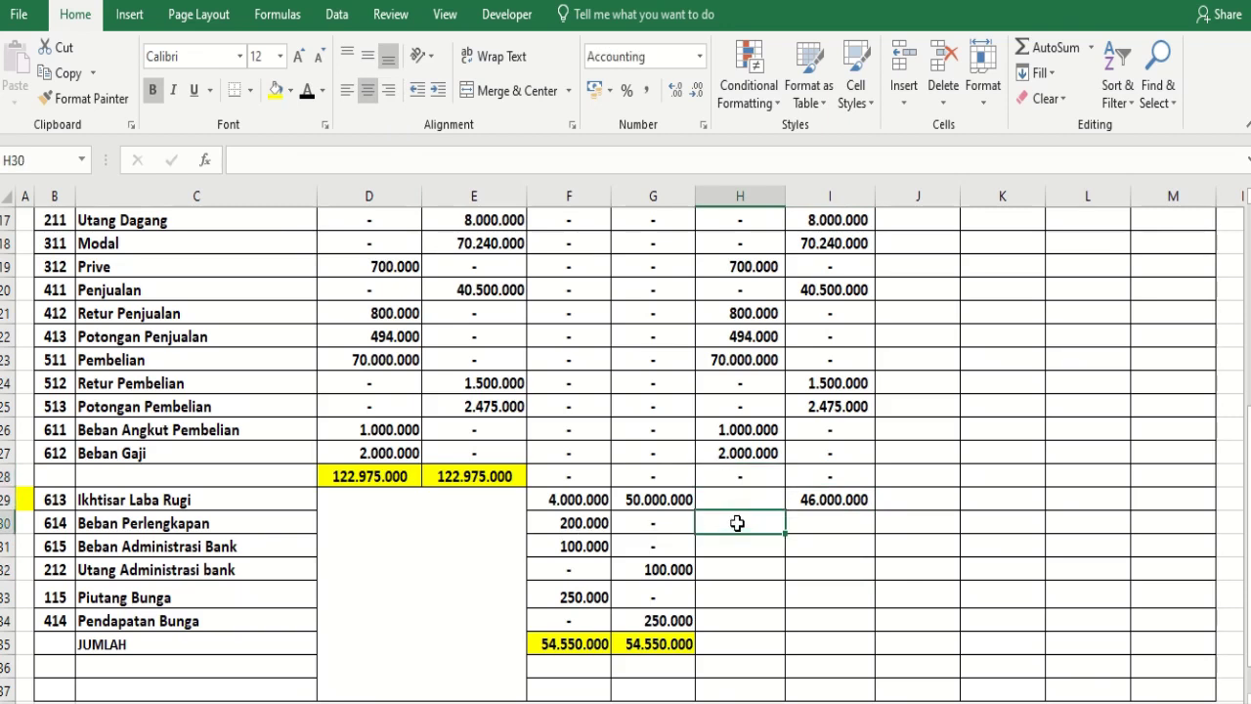
pyautogui.write('=')
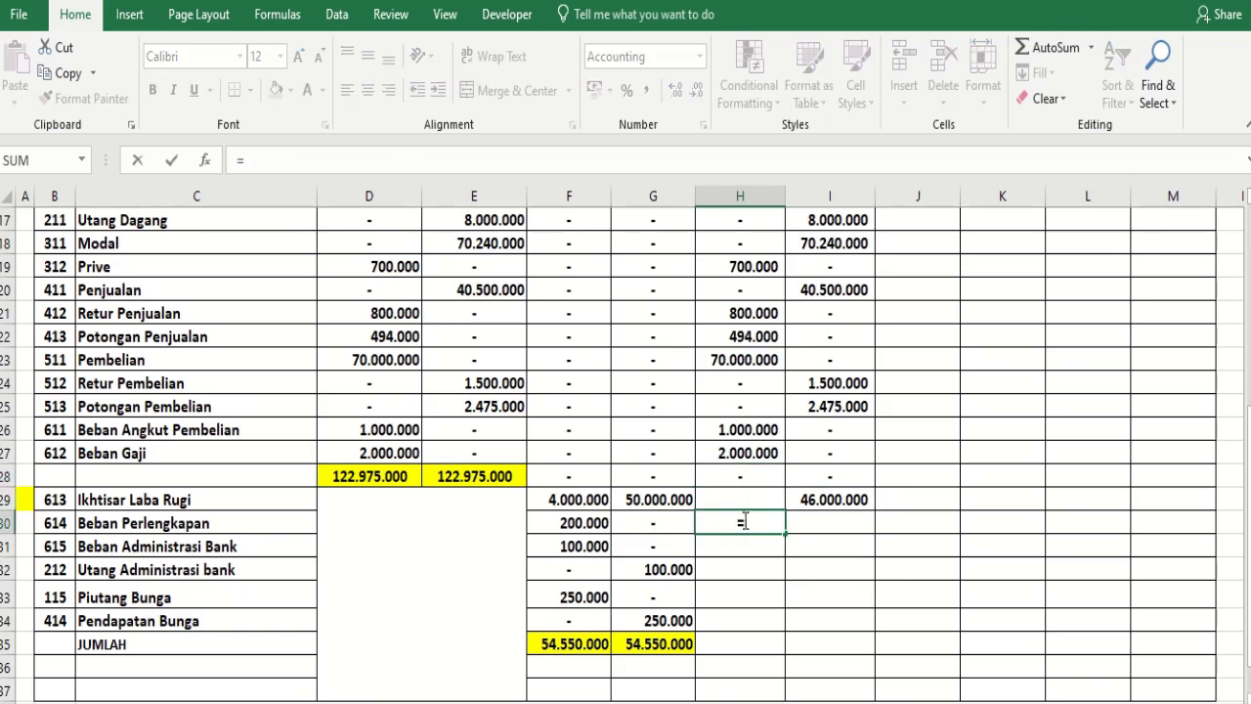
pyautogui.click(594, 523)
pyautogui.press('Return')
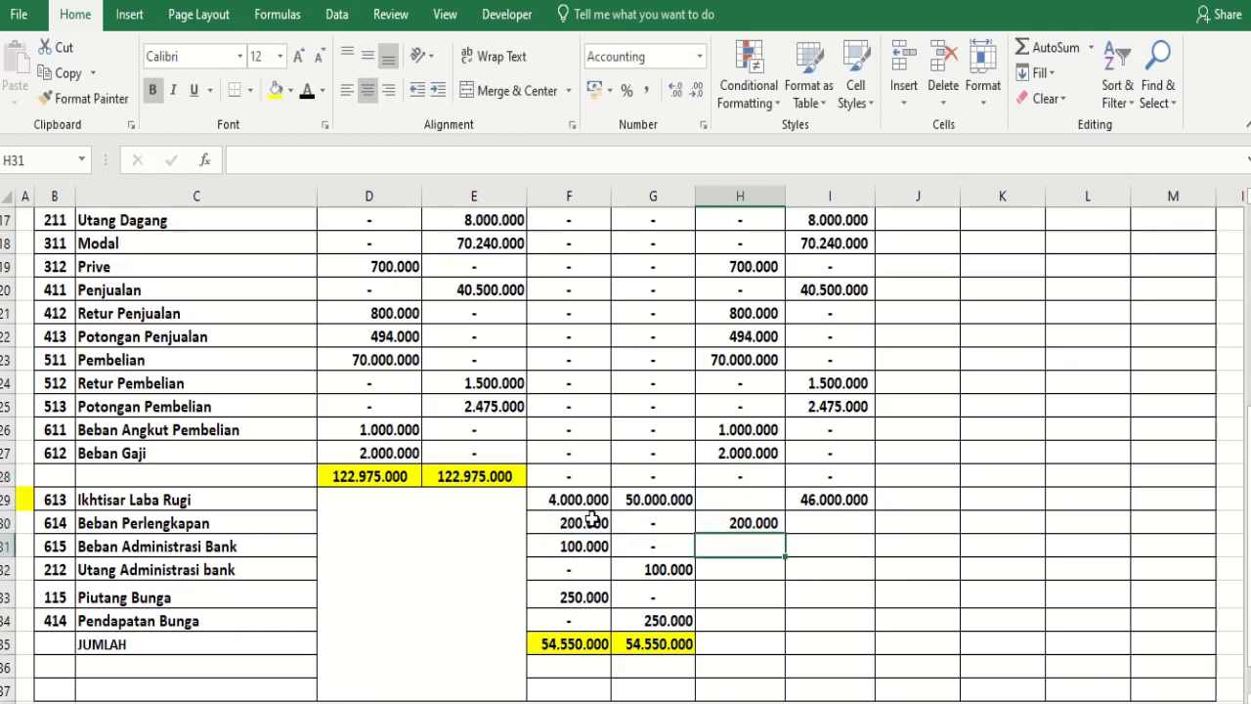
pyautogui.click(767, 520)
pyautogui.moveTo(784, 536)
pyautogui.mouseDown()
pyautogui.moveTo(862, 543)
pyautogui.moveTo(869, 629)
pyautogui.mouseUp()
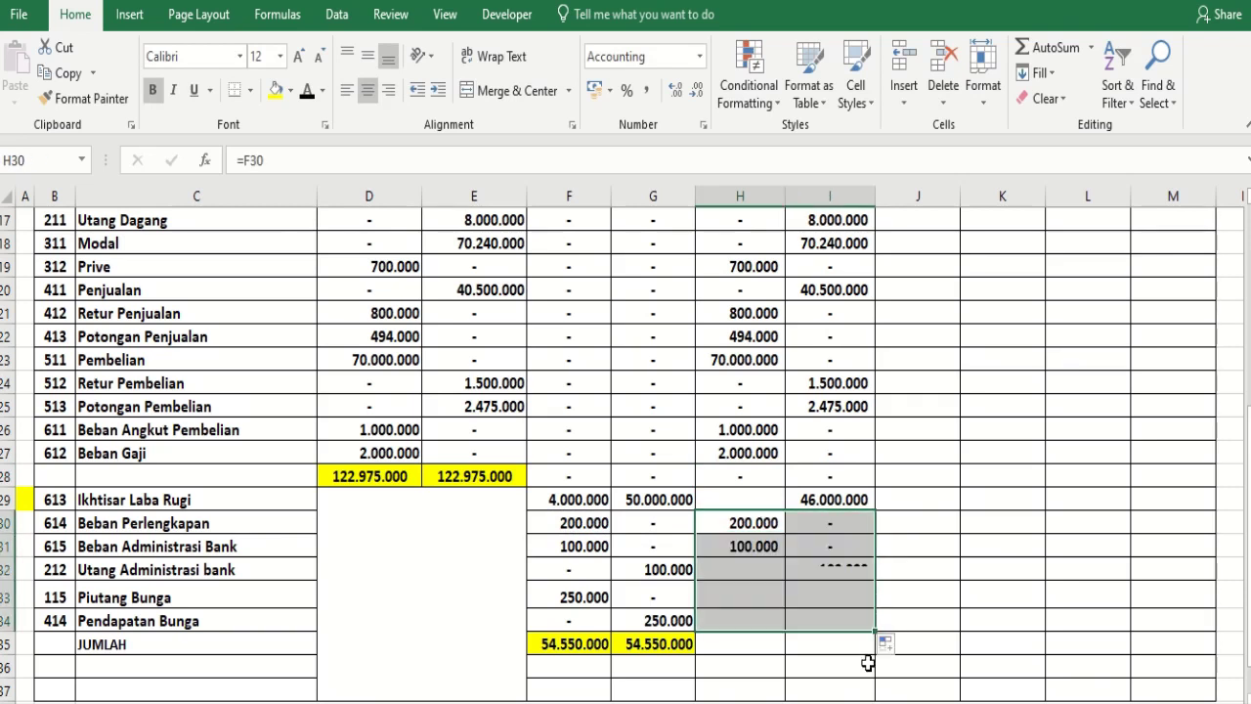
pyautogui.click(838, 526)
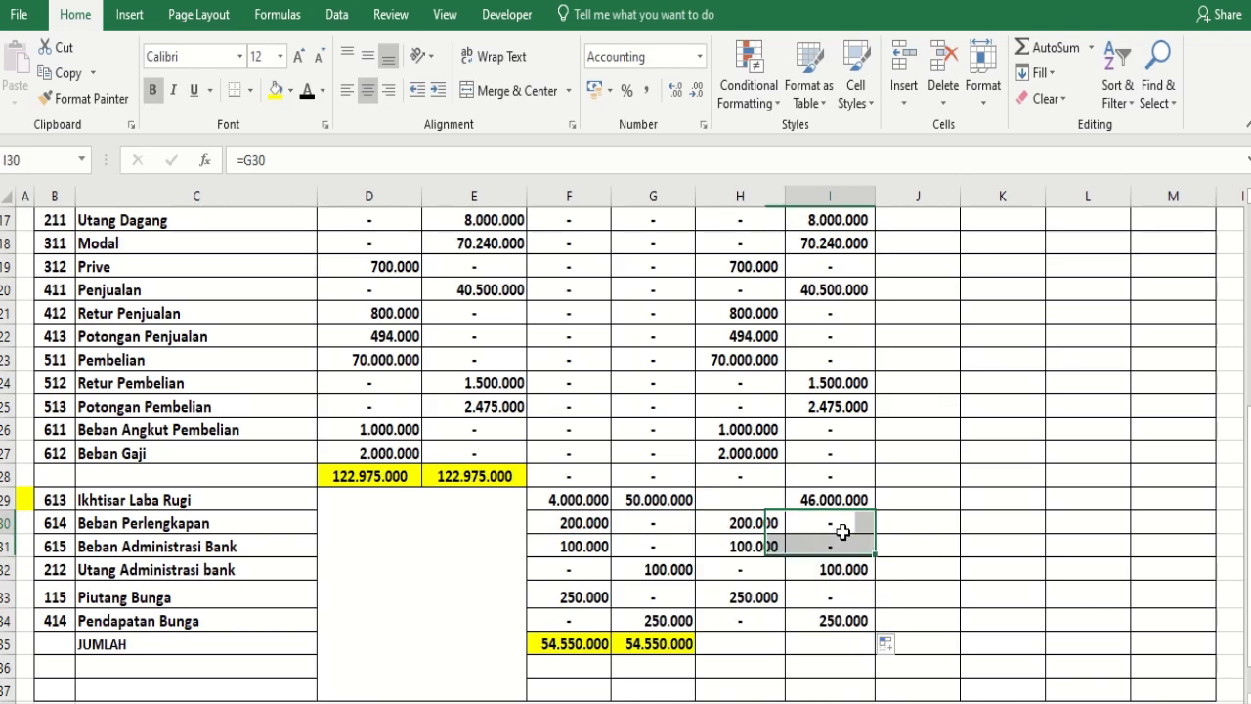
# Copy the dash from H28 down into the NSD debit cell H29 for Ikhtisar Laba Rugi
pyautogui.click(741, 476)
pyautogui.moveTo(787, 486); pyautogui.dragTo(788, 509)
pyautogui.click(771, 661)
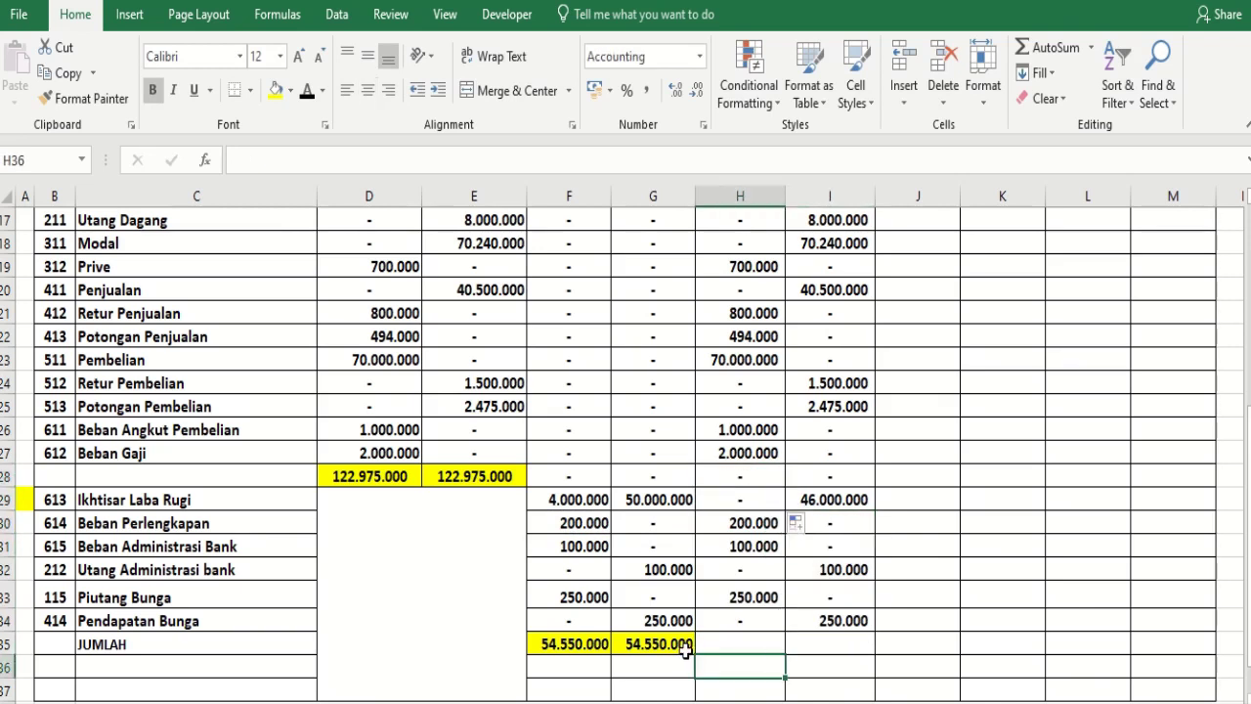
# Inspect the formula behind the JURNAL PENYESUAIAN credit total in G35
pyautogui.click(685, 649)
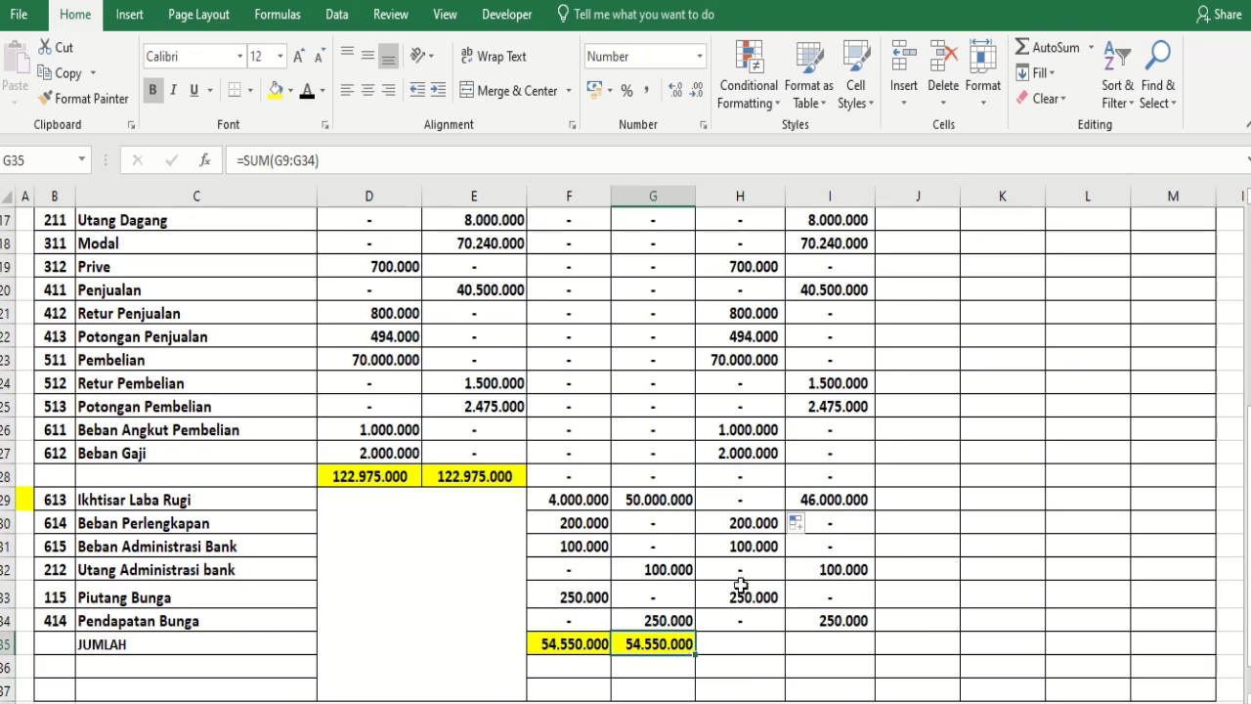
pyautogui.scroll(5, 740, 584)
pyautogui.scroll(-8, 741, 584)
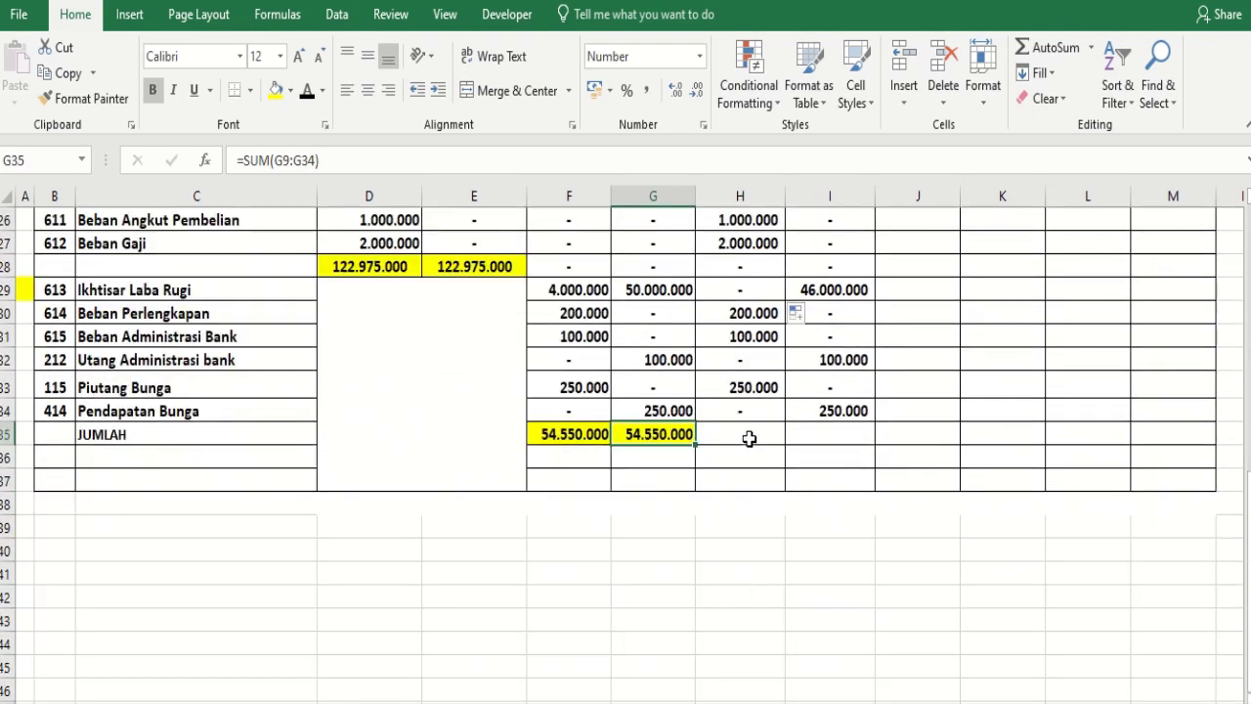
# Copy the JUMLAH sum formula from G35 across to the NSD debit and credit totals in H35:I35
pyautogui.click(746, 436)
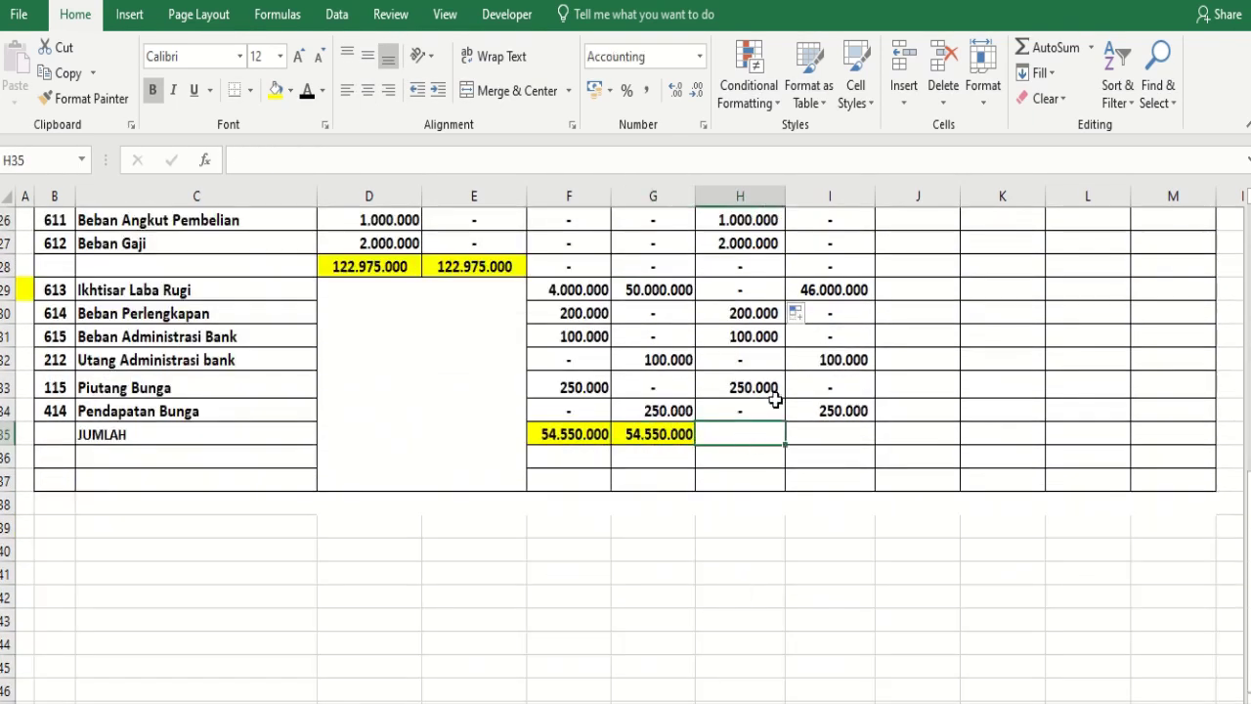
pyautogui.click(649, 440)
pyautogui.scroll(2, 674, 450)
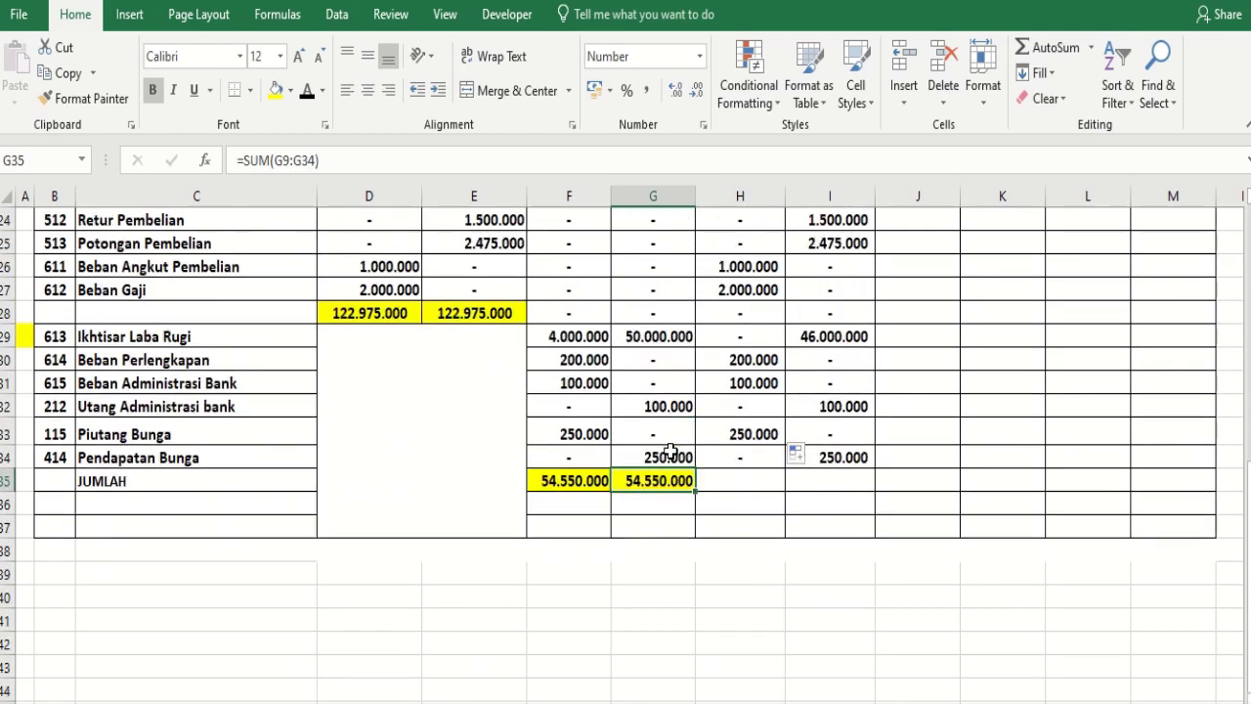
pyautogui.moveTo(695, 585); pyautogui.dragTo(861, 575)
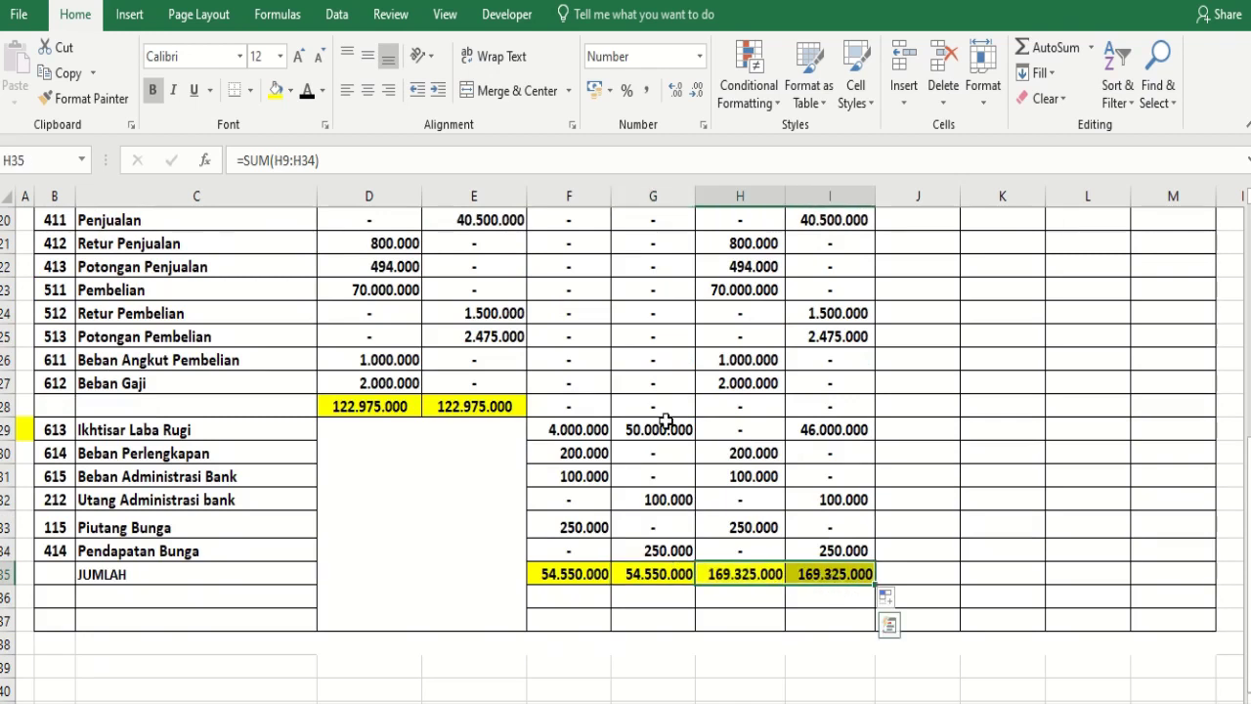
# Give the NSD totals in H35:I35 a red fill and white text
pyautogui.click(291, 89)
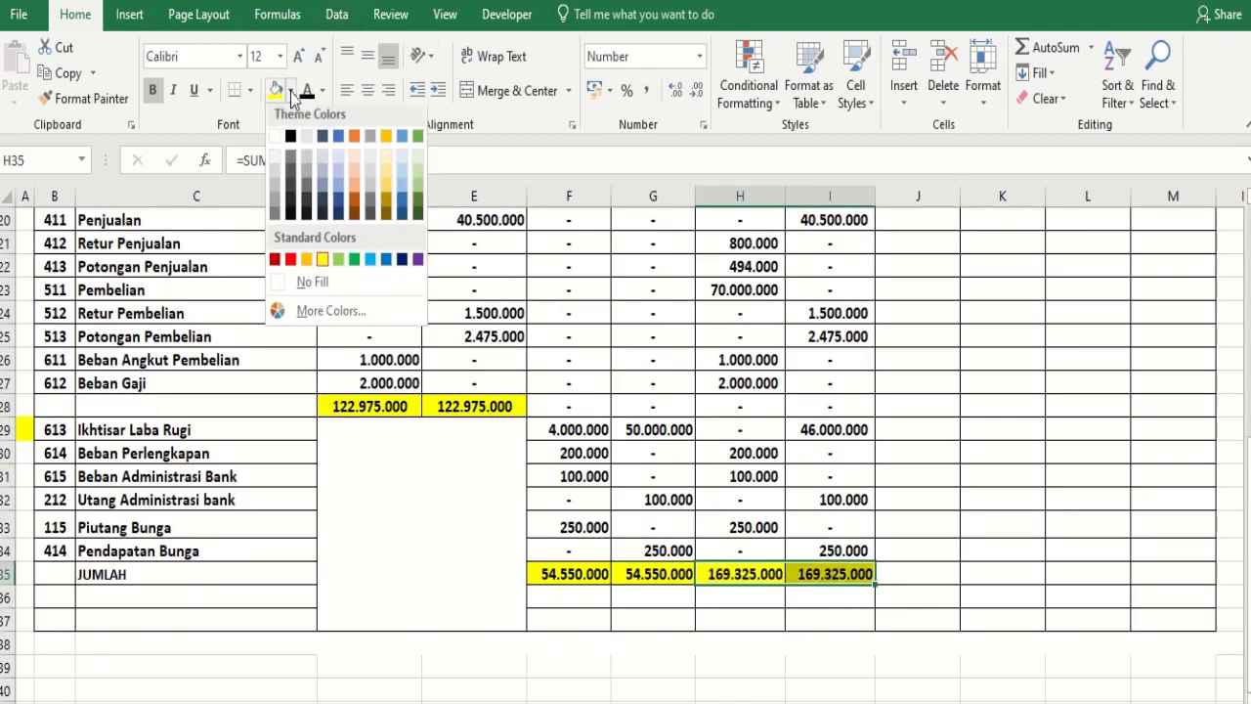
pyautogui.click(290, 258)
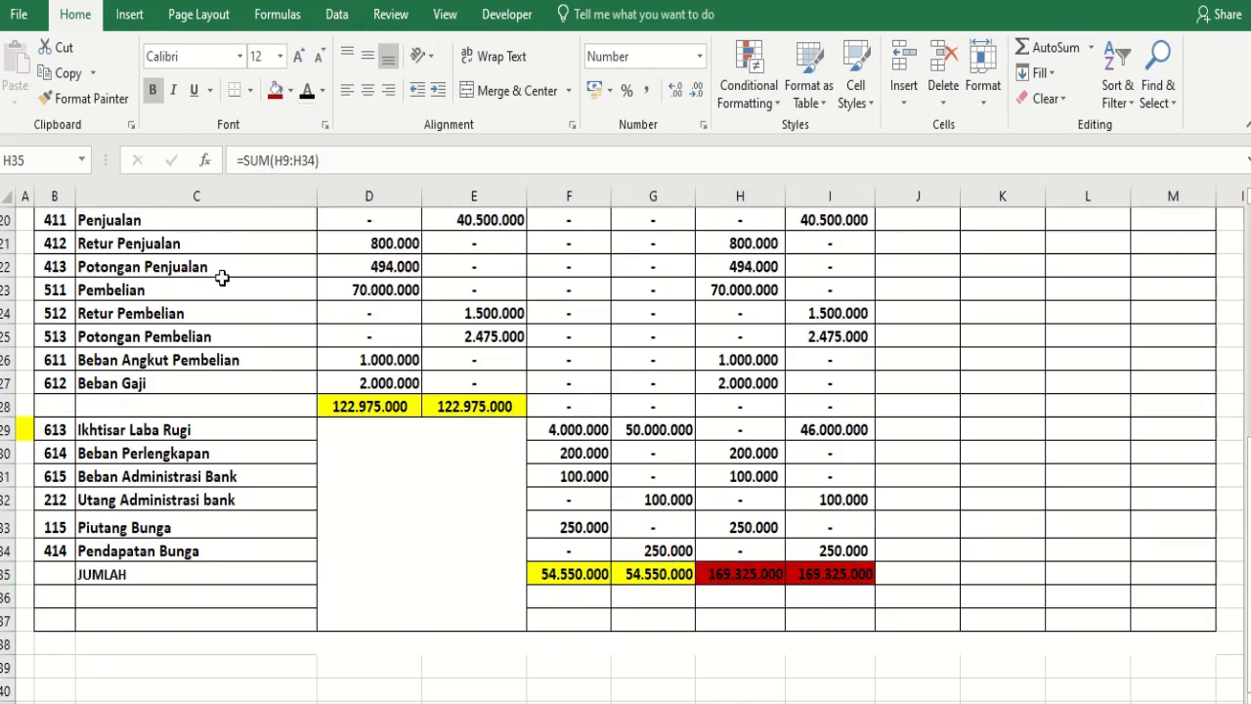
pyautogui.click(322, 89)
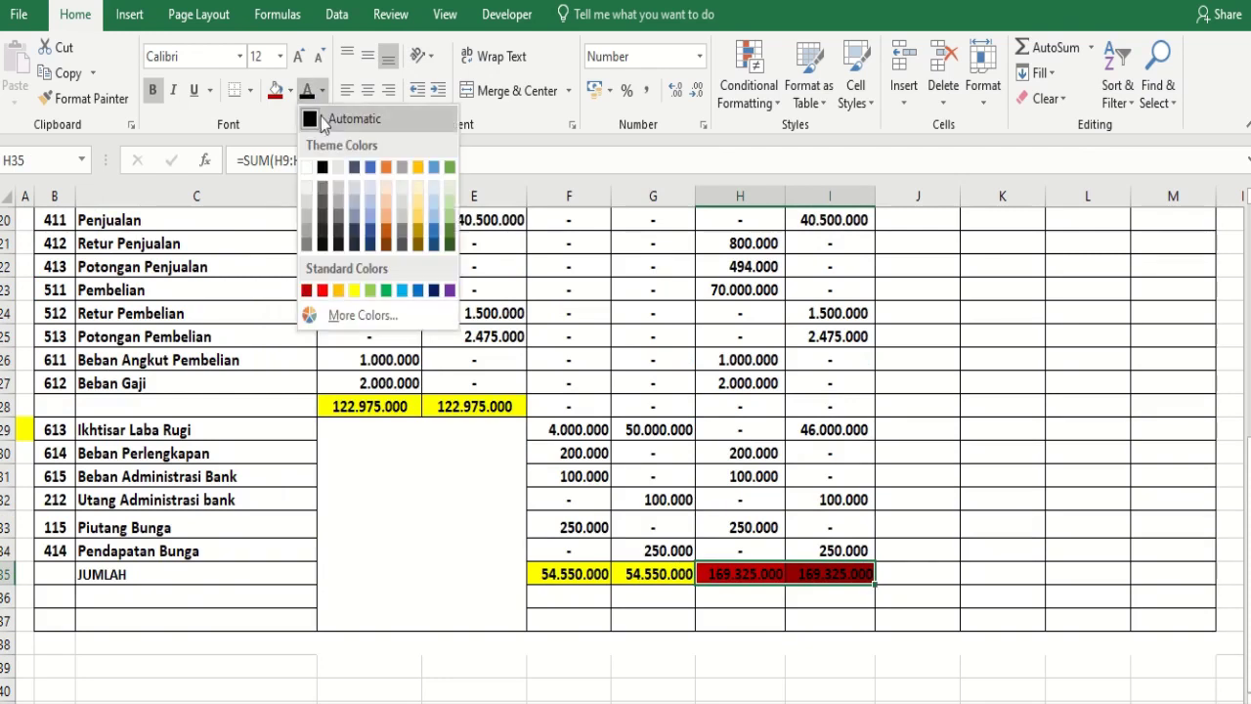
pyautogui.click(308, 164)
pyautogui.click(849, 618)
pyautogui.scroll(2, 748, 522)
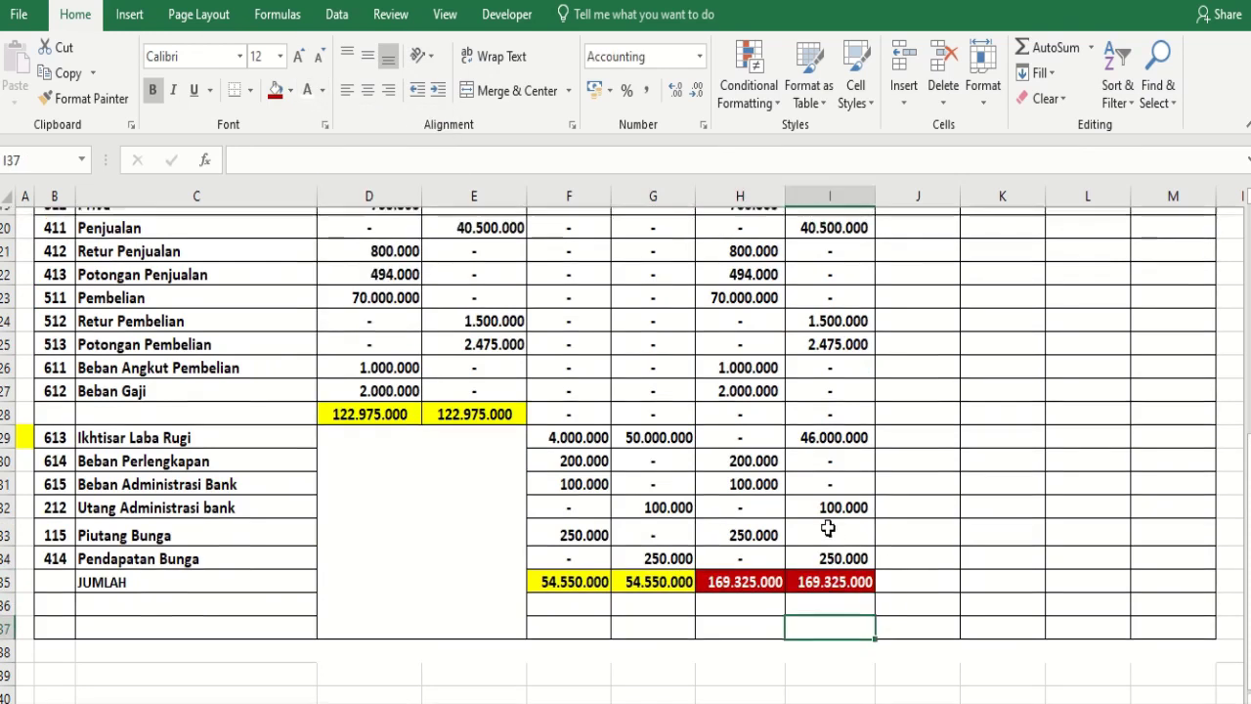
pyautogui.scroll(-2, 743, 576)
pyautogui.click(735, 576)
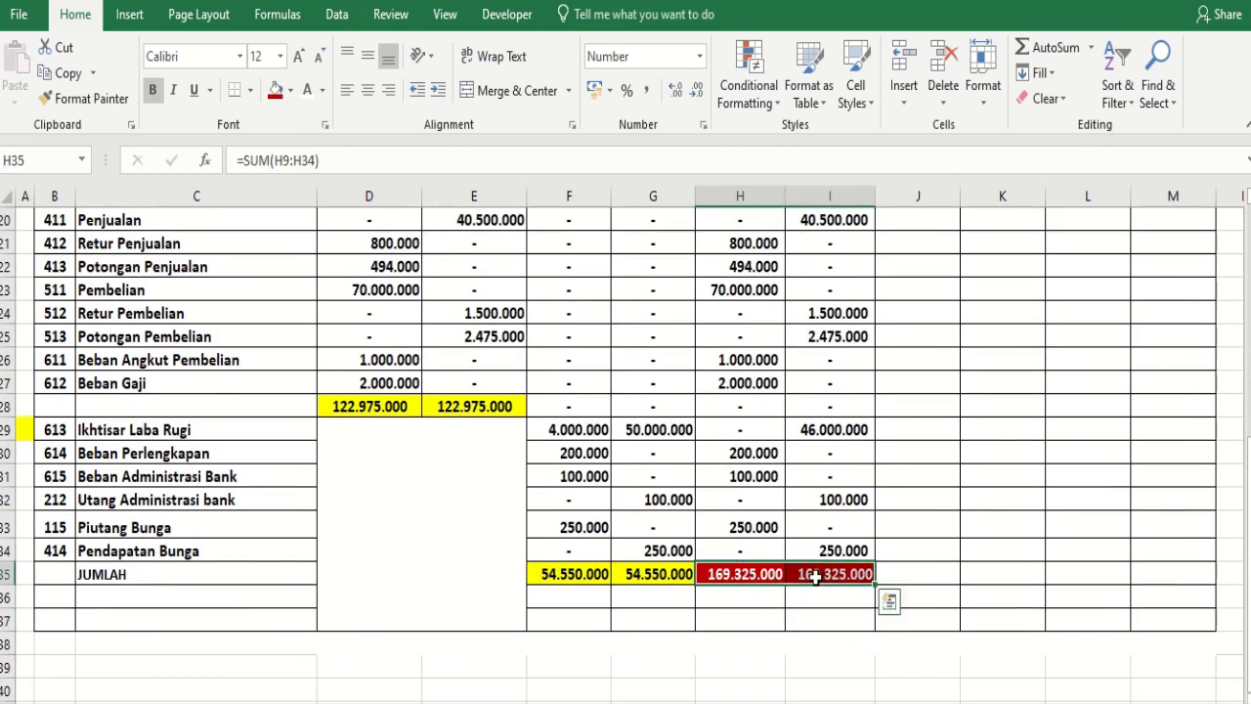
# Enter =H9 in L9 for Kas and copy it across both NERACA columns down through M19
pyautogui.scroll(6, 816, 567)
pyautogui.scroll(1, 816, 559)
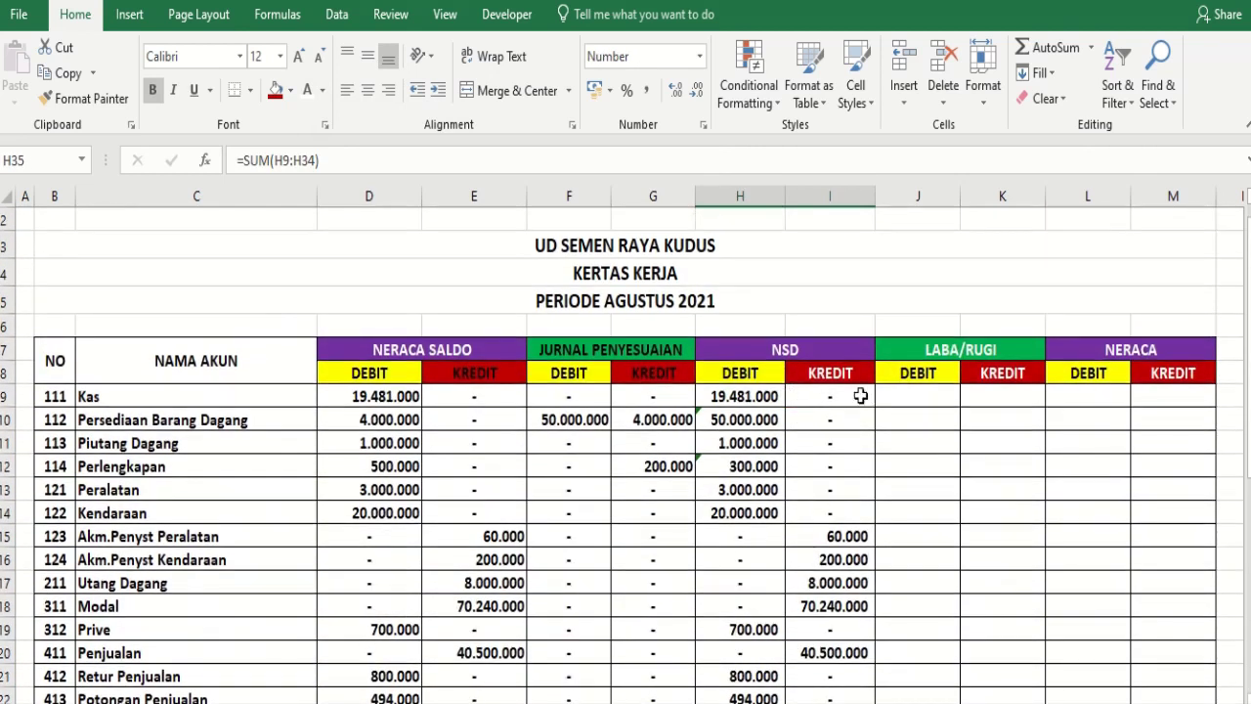
pyautogui.click(995, 417)
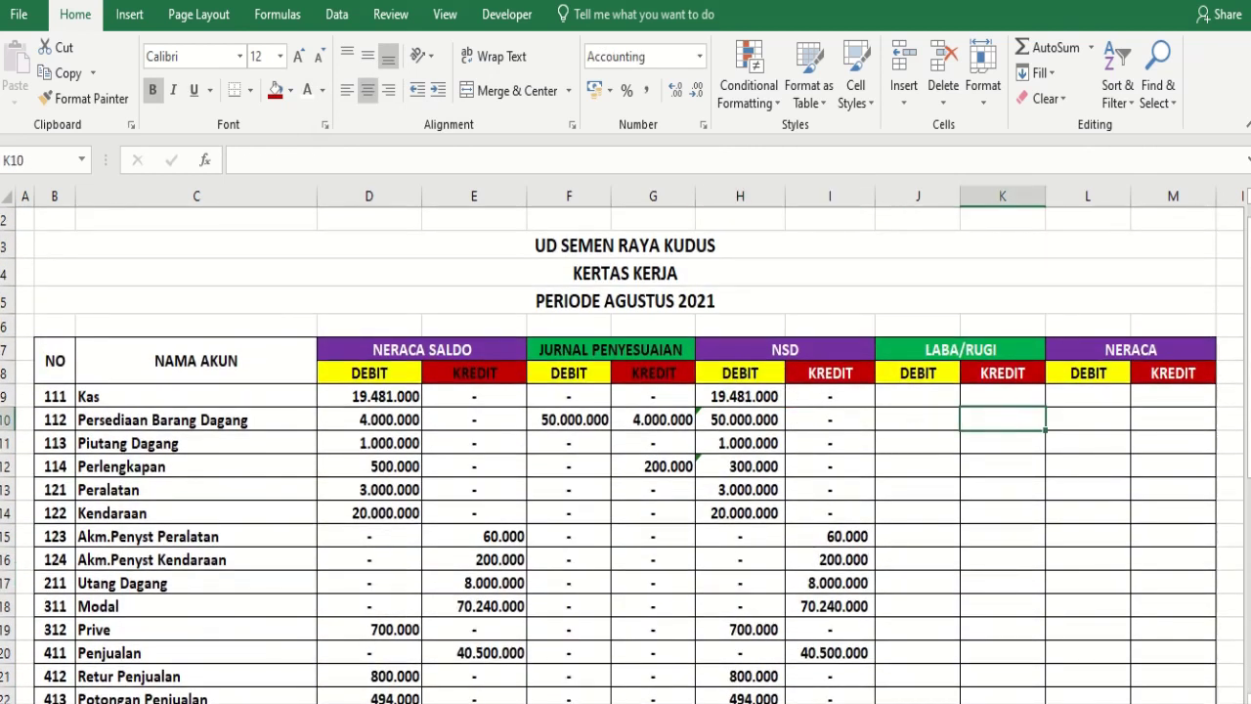
pyautogui.scroll(-1, 1108, 522)
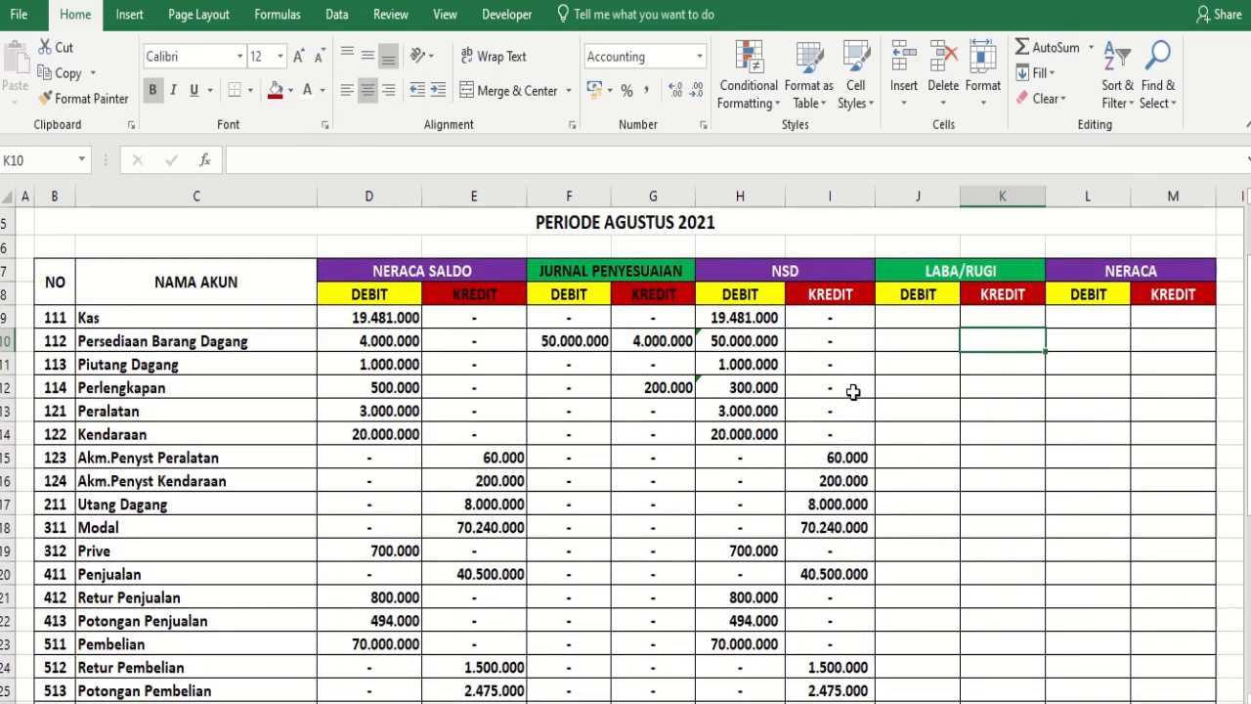
pyautogui.moveTo(6, 318); pyautogui.dragTo(4, 558)
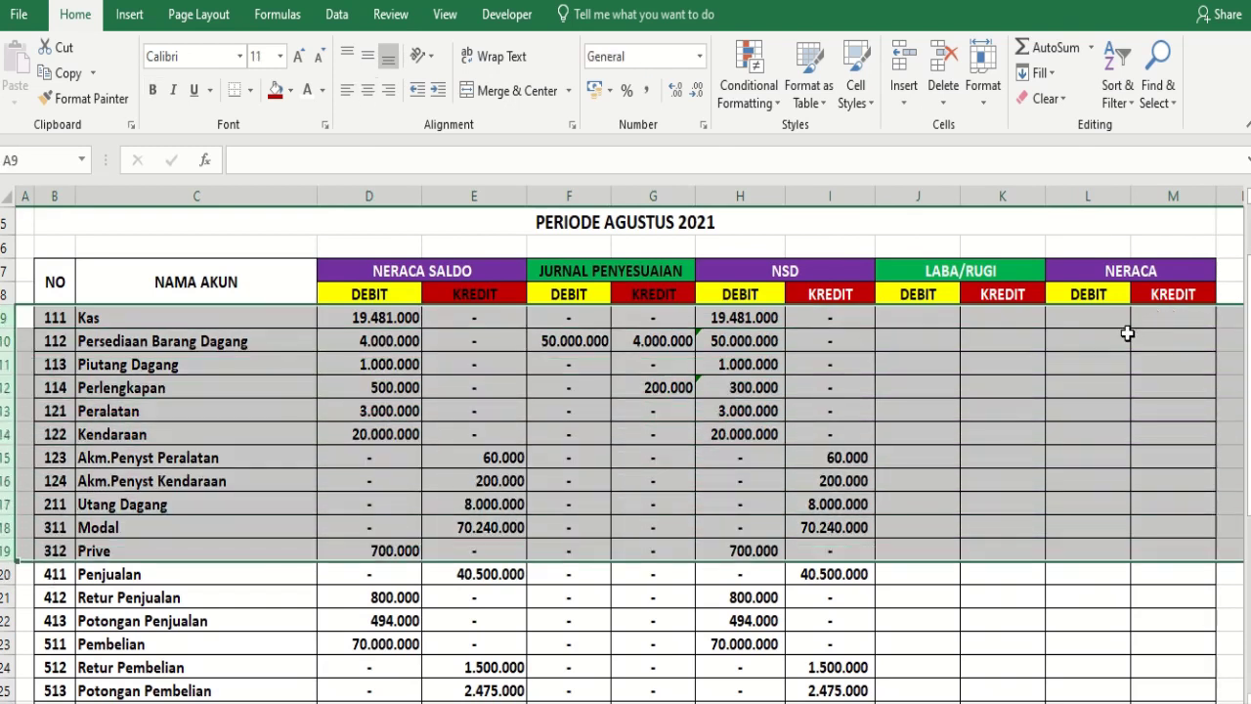
pyautogui.click(1089, 314)
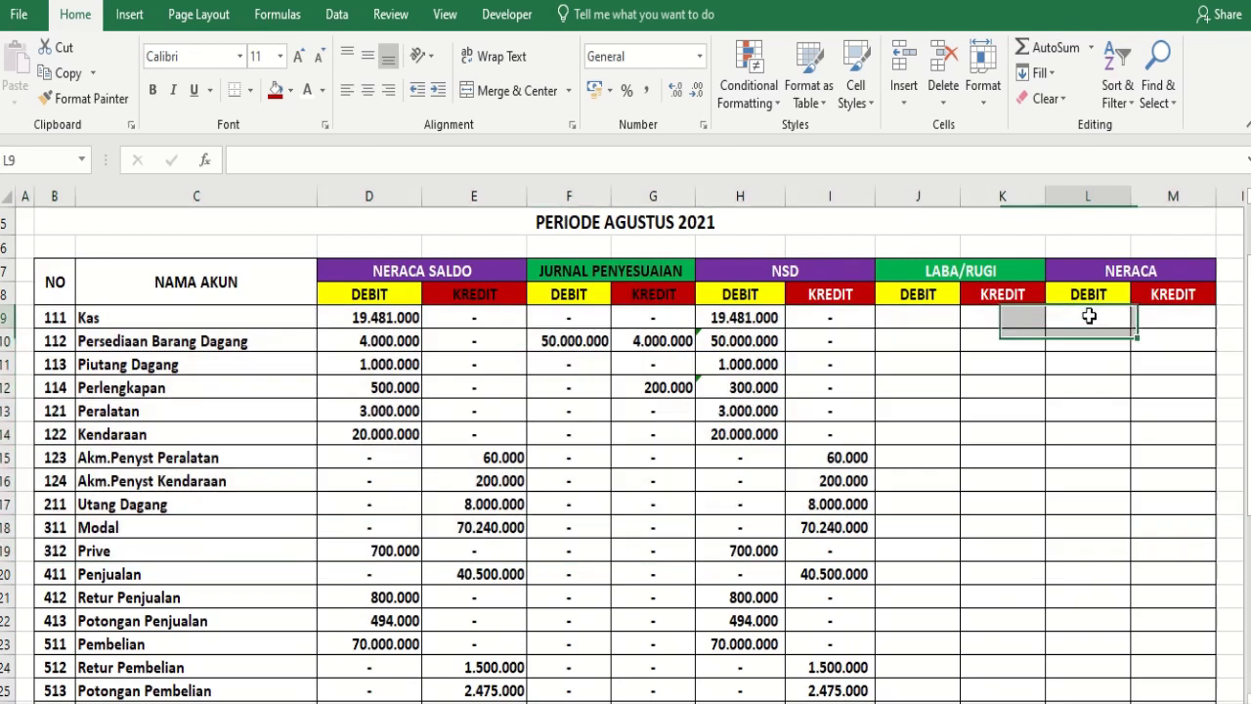
pyautogui.write('=')
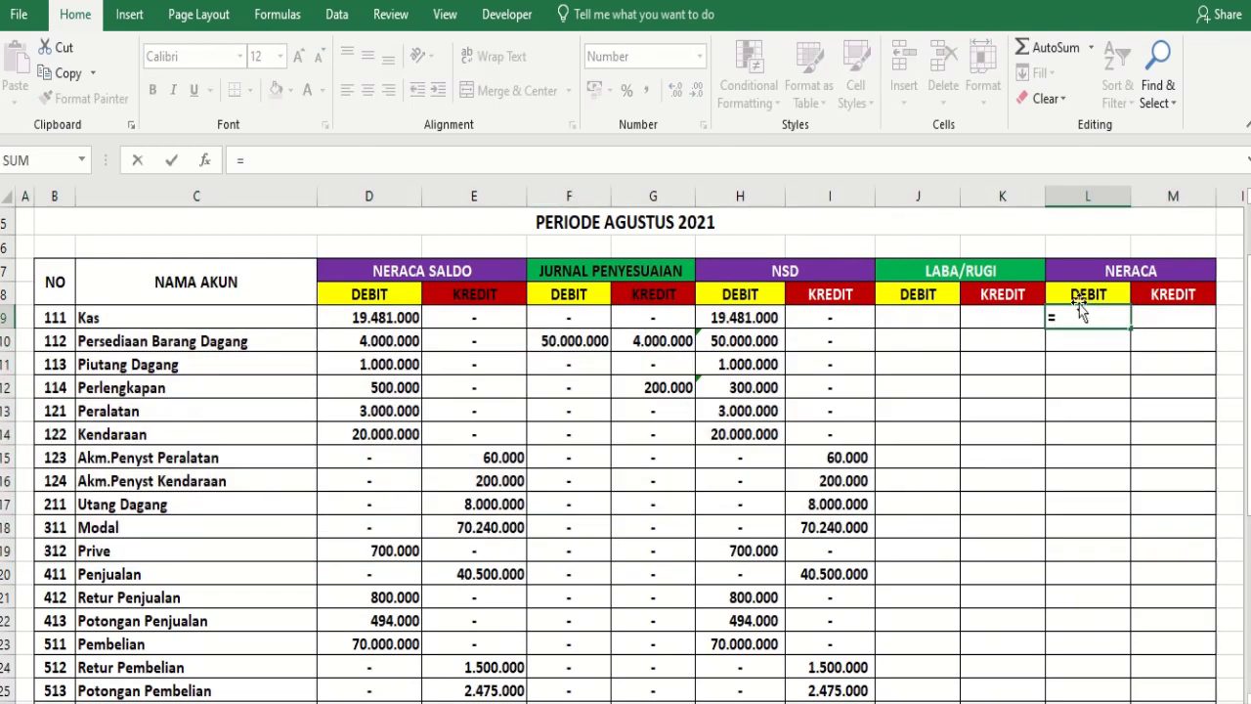
pyautogui.click(728, 315)
pyautogui.press('Return')
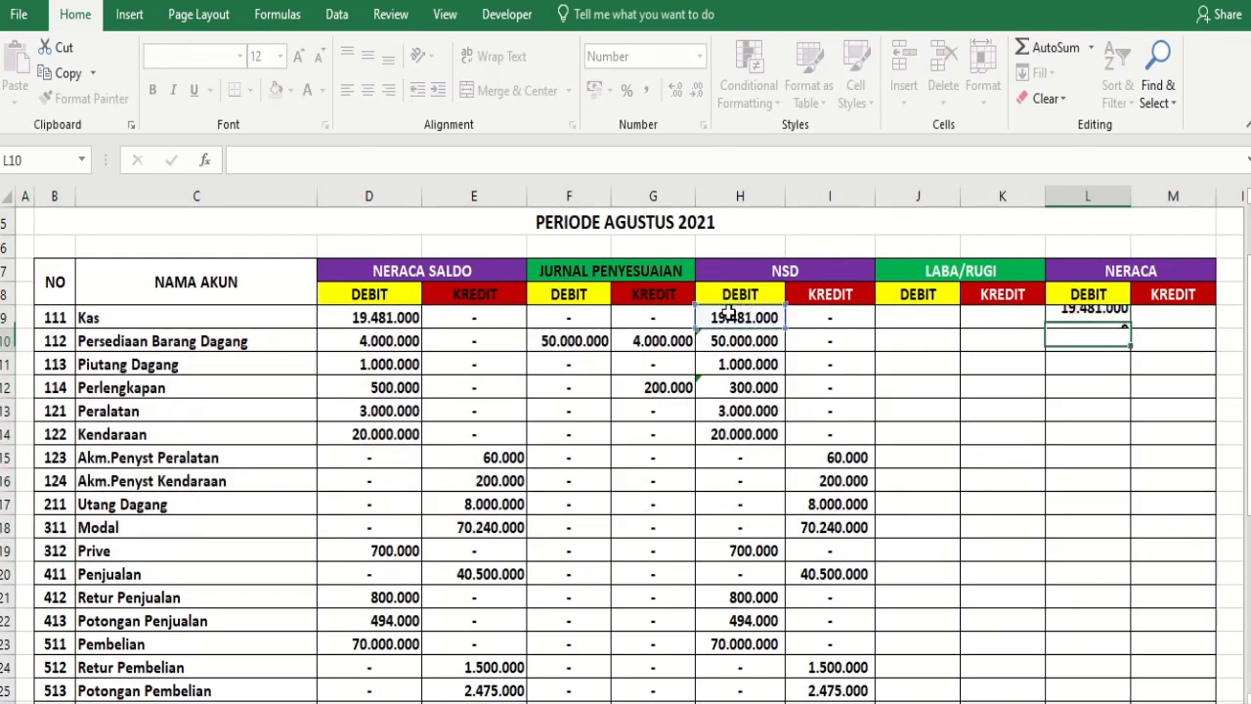
pyautogui.click(1101, 321)
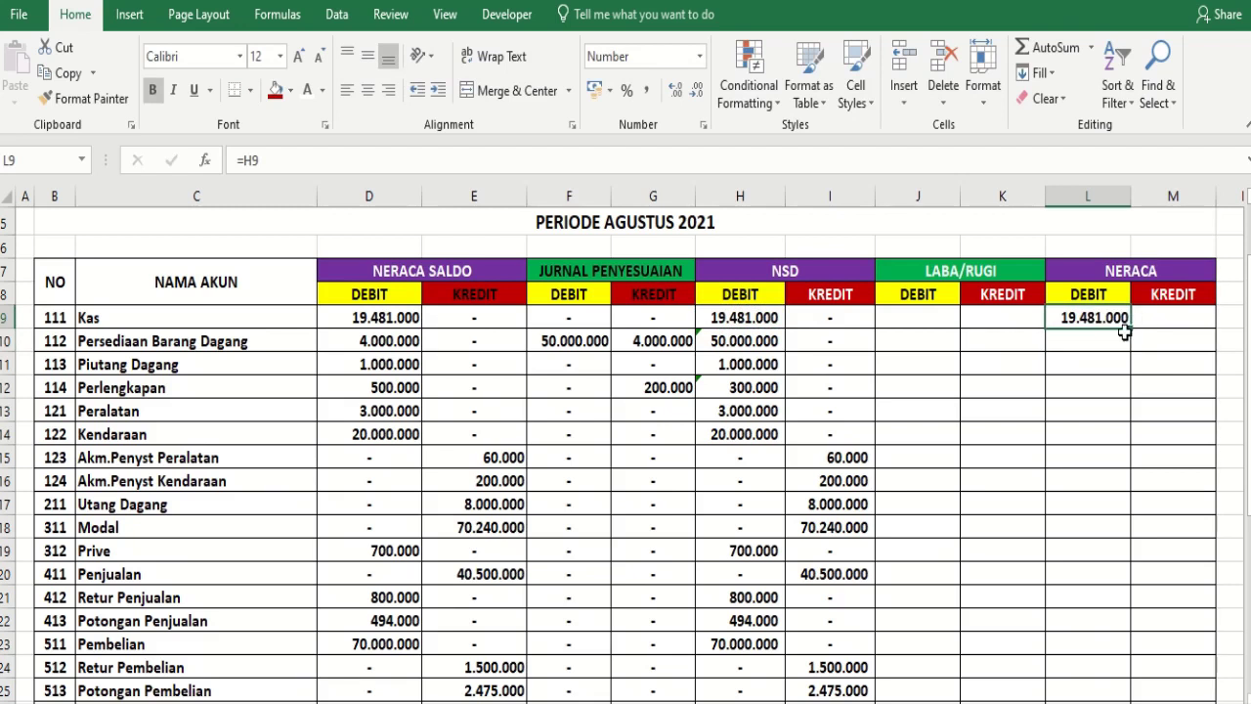
pyautogui.moveTo(1130, 330); pyautogui.dragTo(1207, 558)
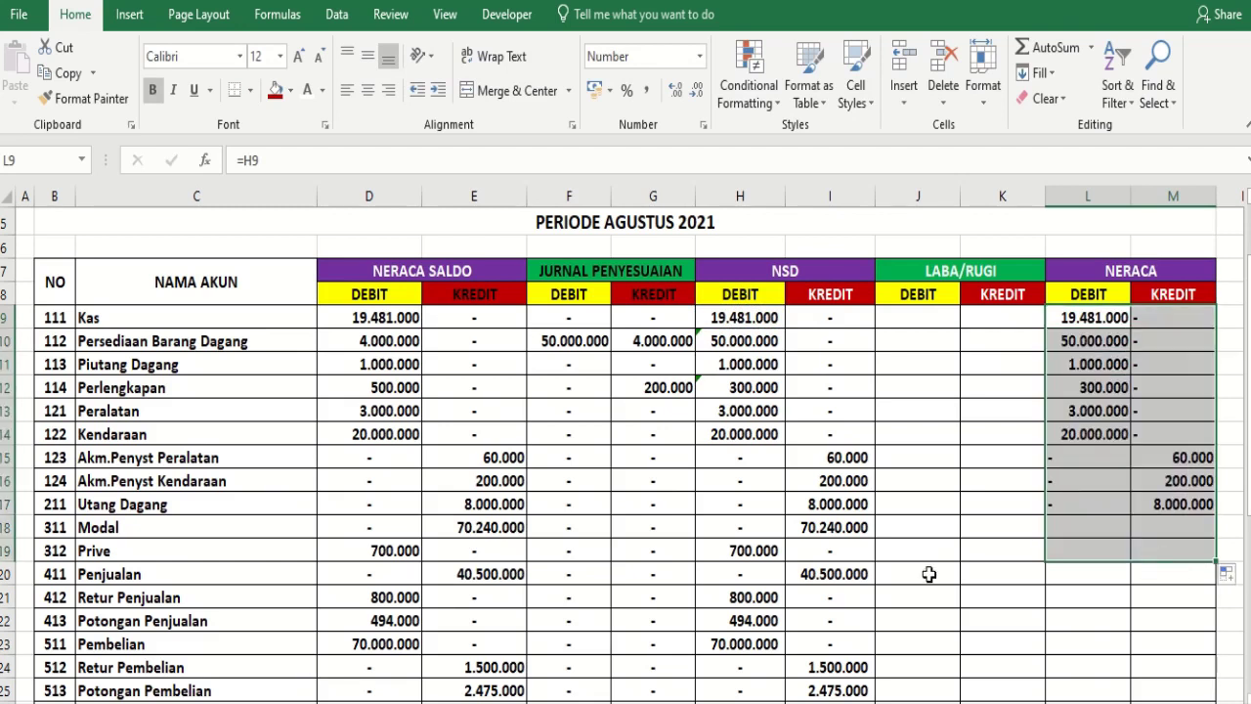
# Center the dashes in the NERACA cells M9:M14, L15:L18 and M19
pyautogui.moveTo(1162, 317); pyautogui.dragTo(1165, 432)
pyautogui.click(368, 89)
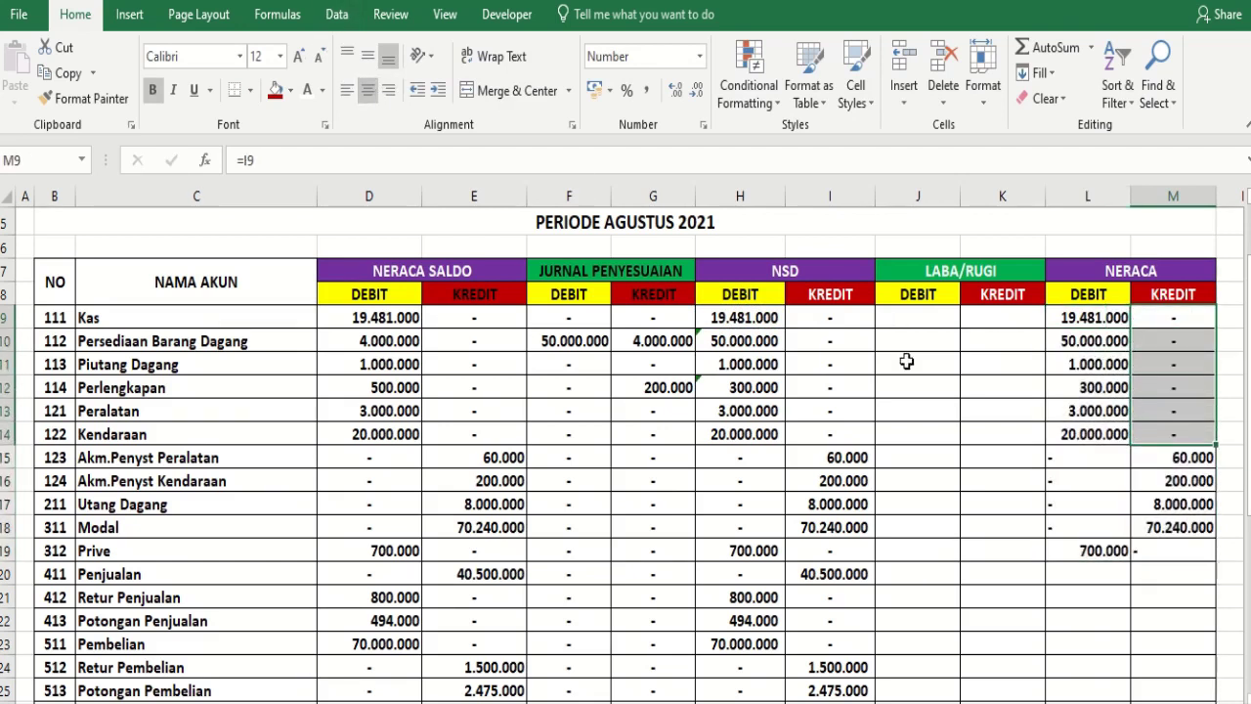
pyautogui.moveTo(1083, 462); pyautogui.dragTo(1084, 525)
pyautogui.click(368, 89)
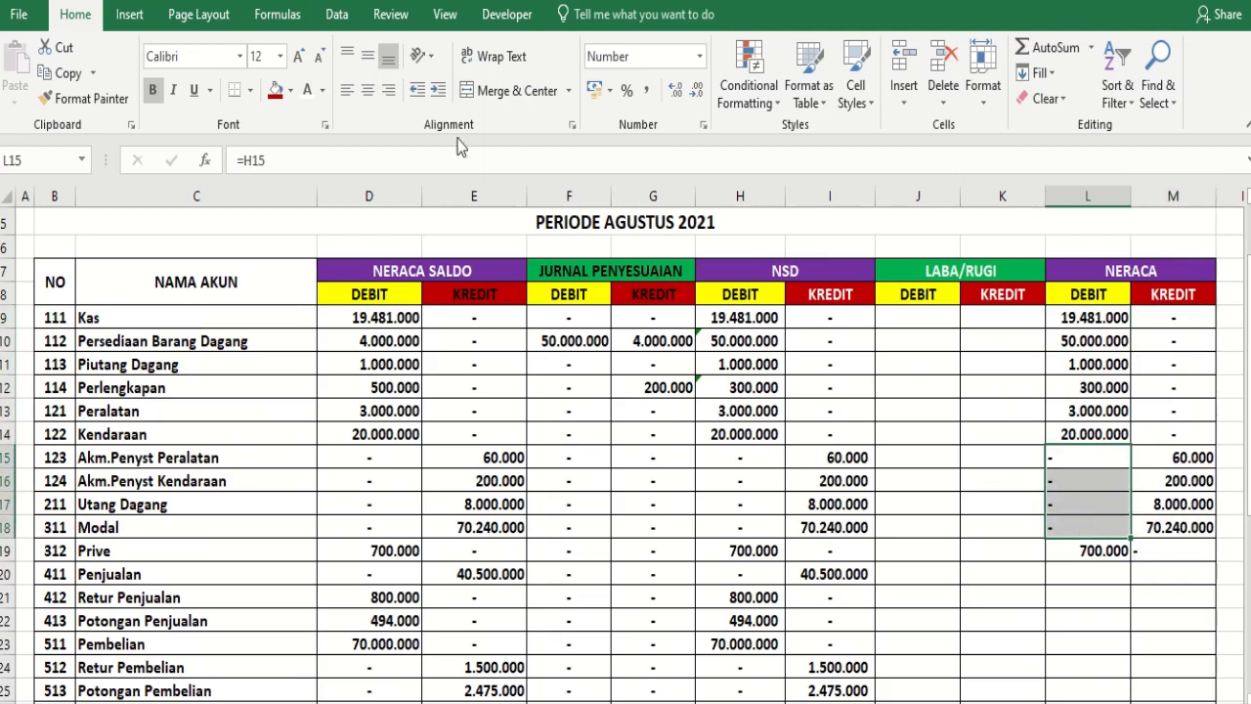
pyautogui.click(1153, 551)
pyautogui.click(366, 91)
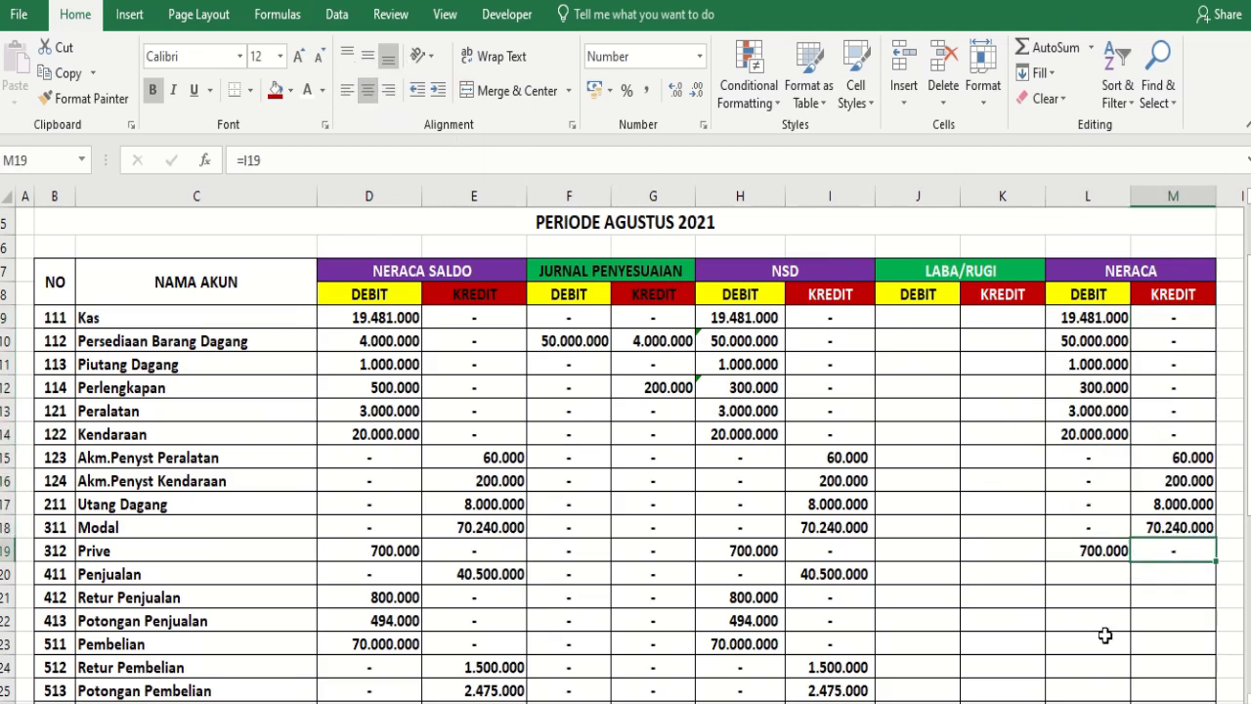
# Enter =H20 in J20 for Penjualan and copy it across both LABA/RUGI columns down through K28
pyautogui.scroll(-1, 1127, 579)
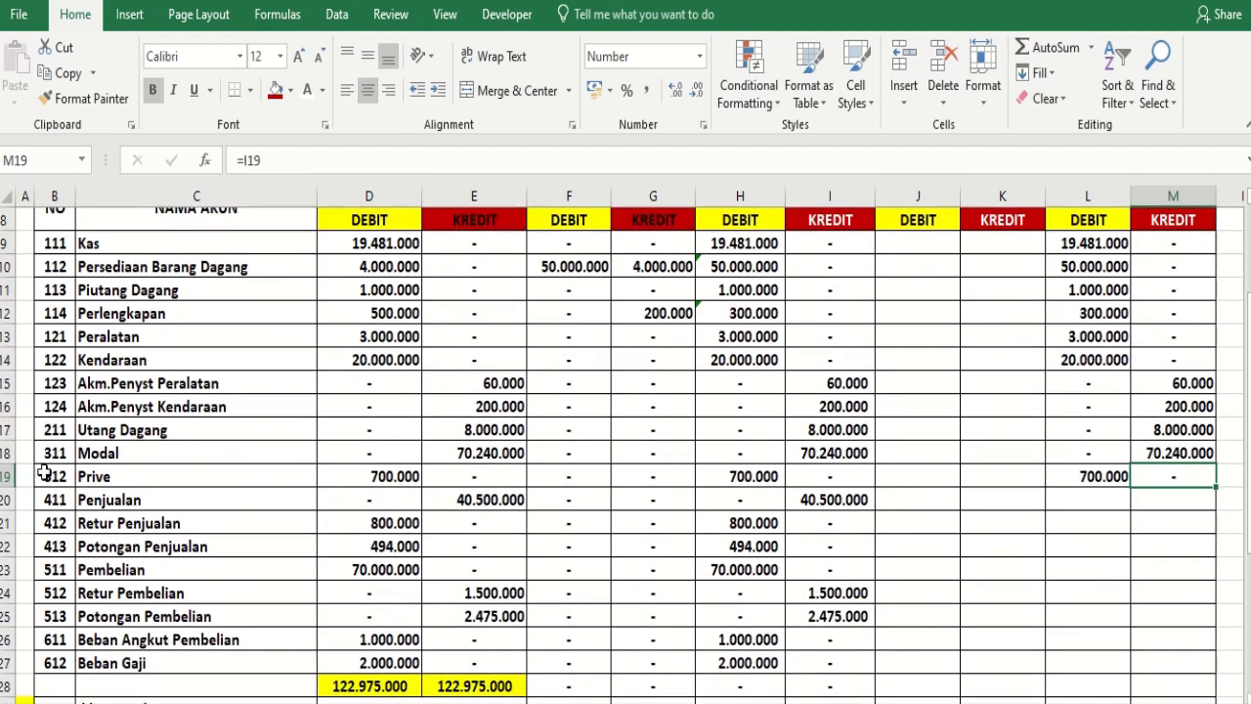
pyautogui.click(5, 477)
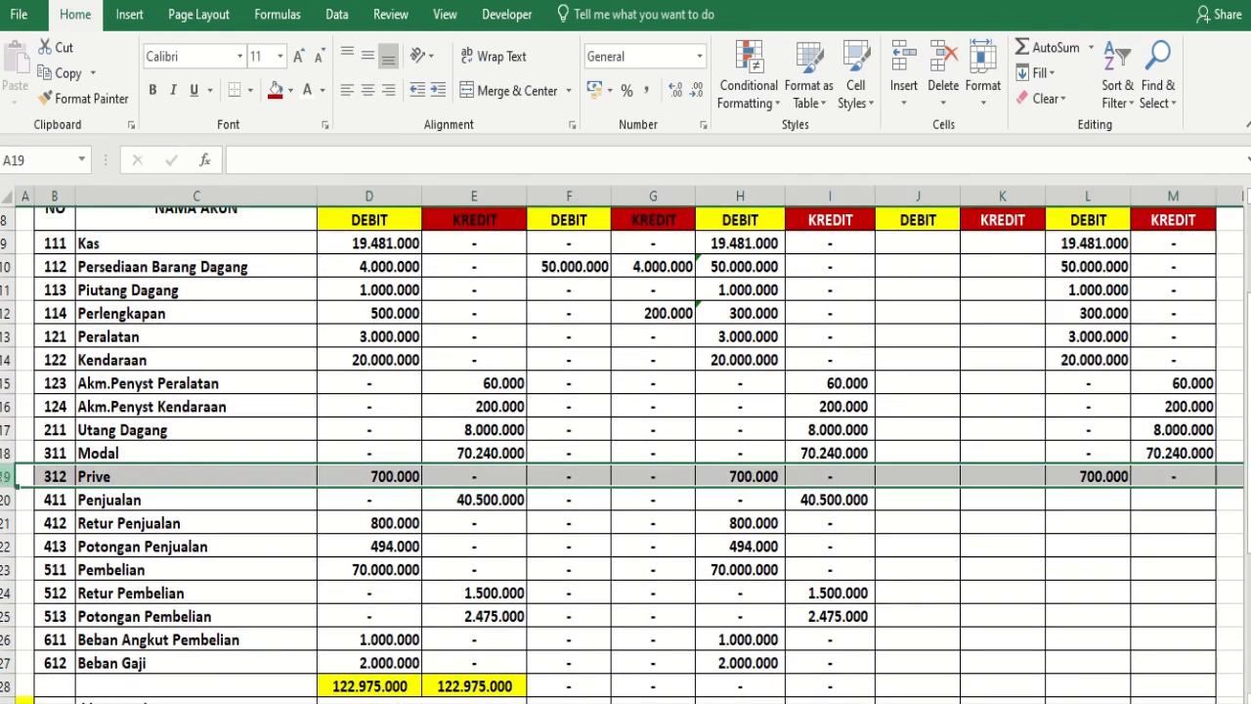
pyautogui.click(5, 499)
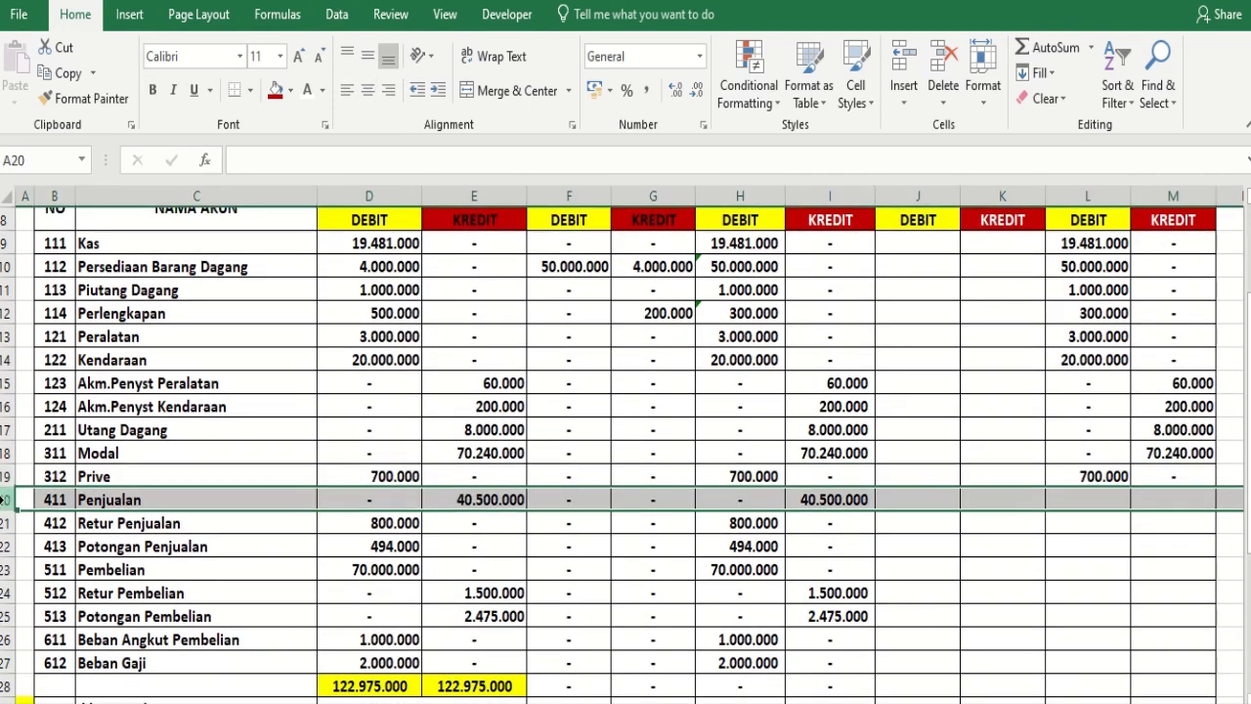
pyautogui.click(908, 500)
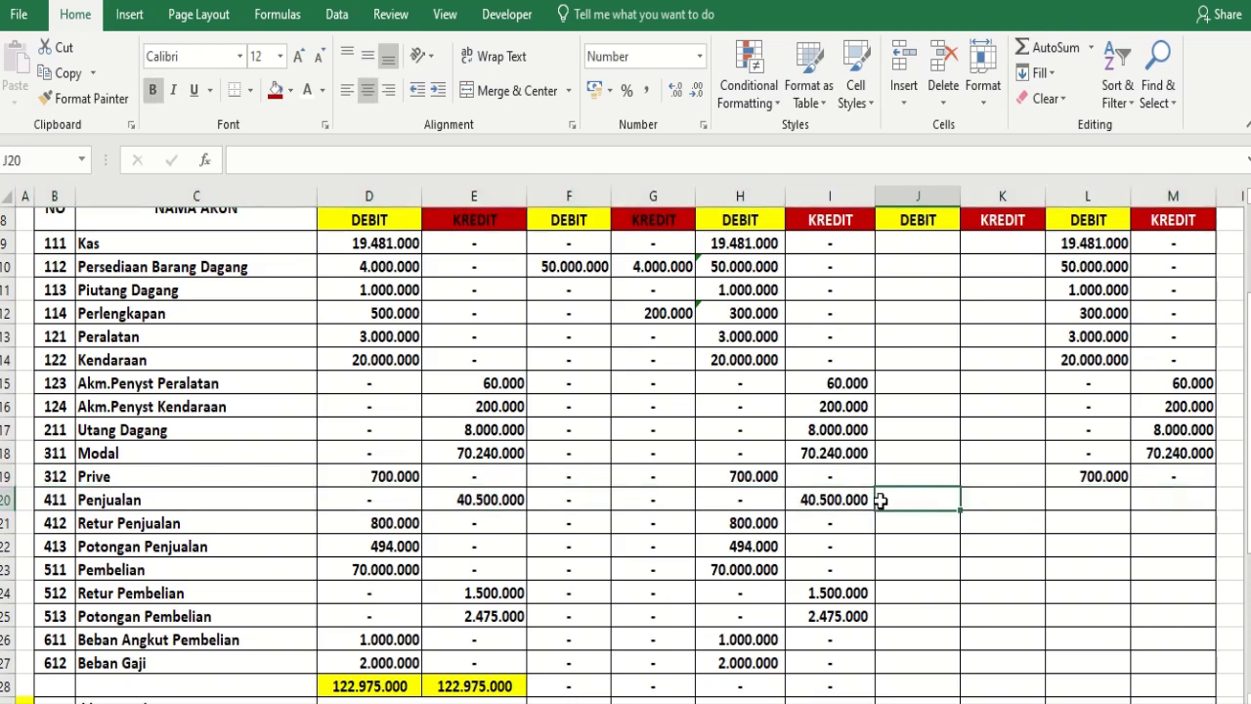
pyautogui.write('=')
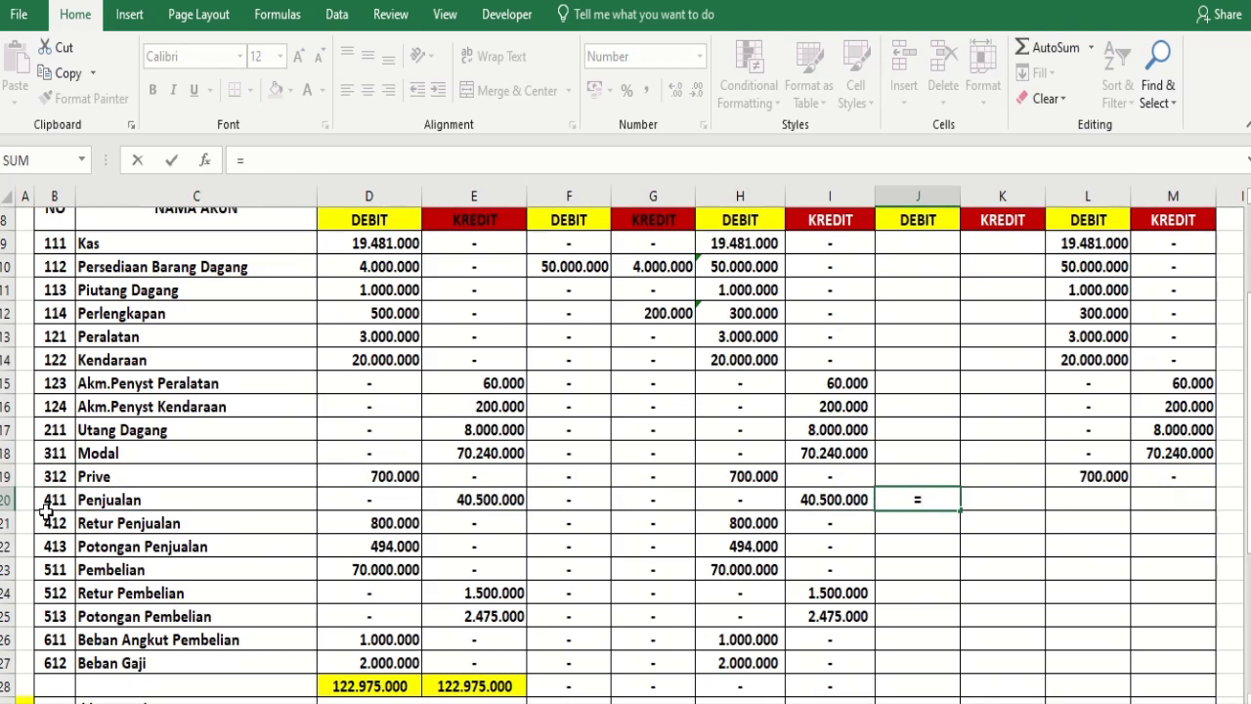
pyautogui.scroll(1, 863, 463)
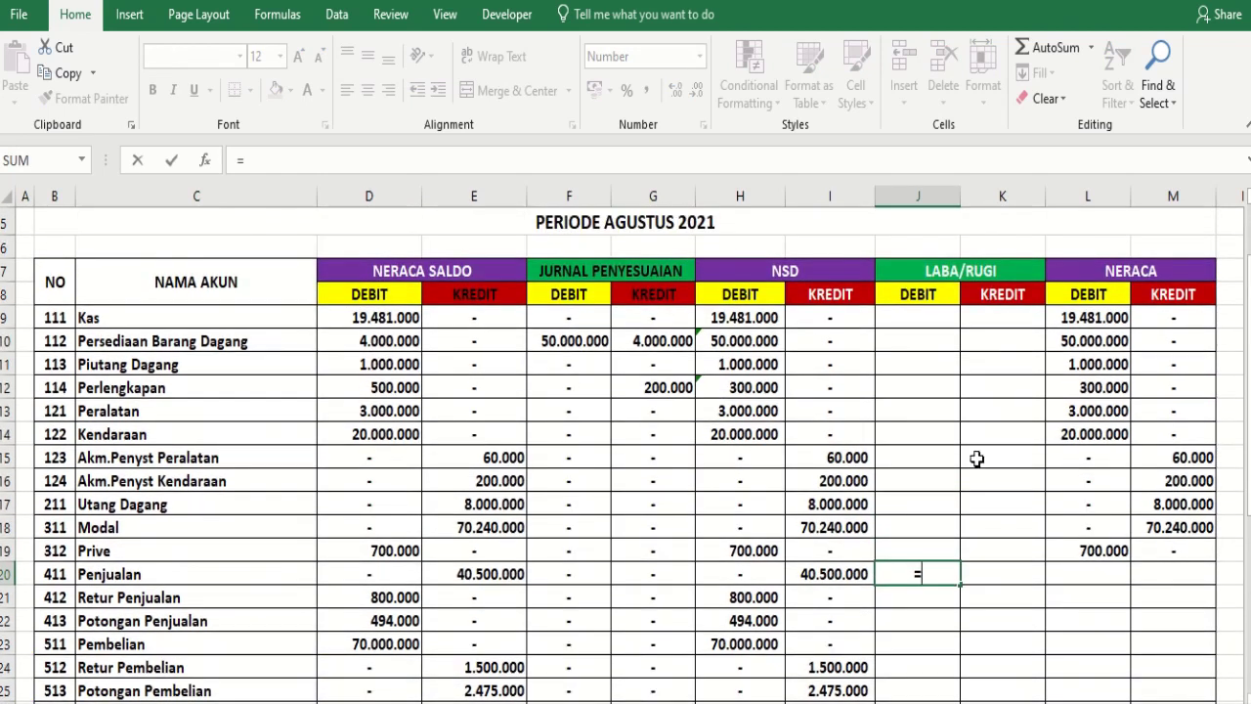
pyautogui.click(754, 574)
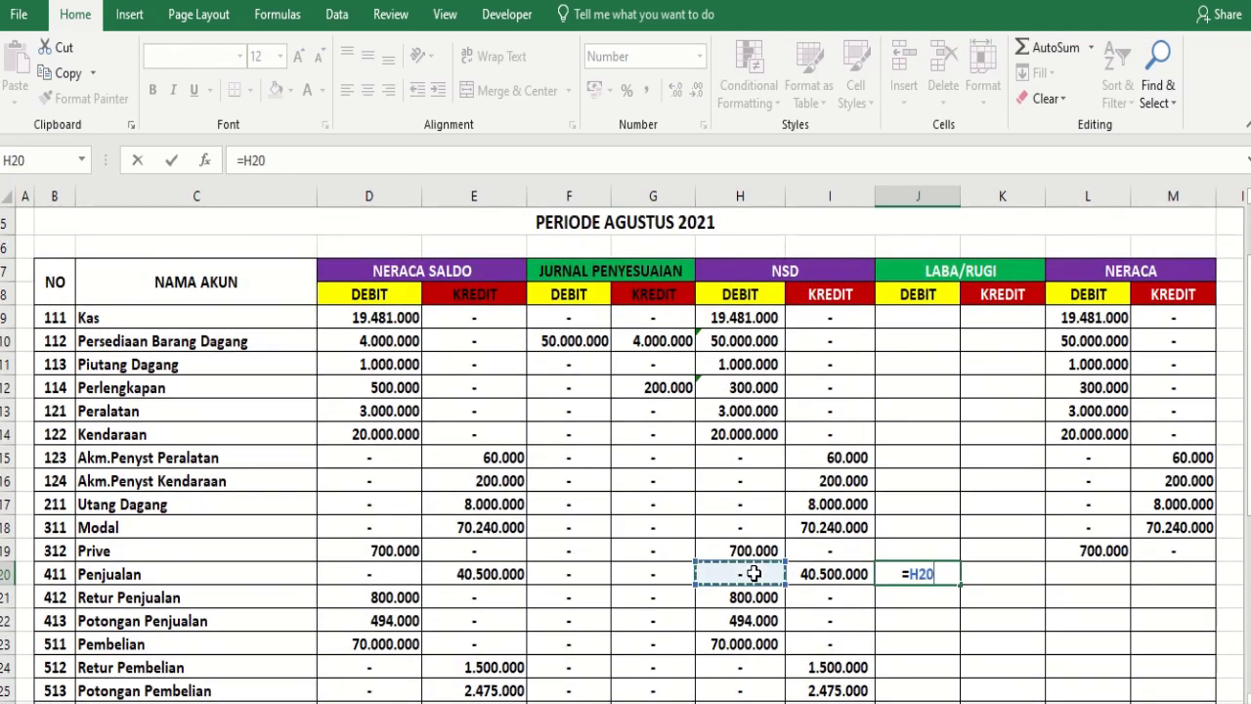
pyautogui.press('Return')
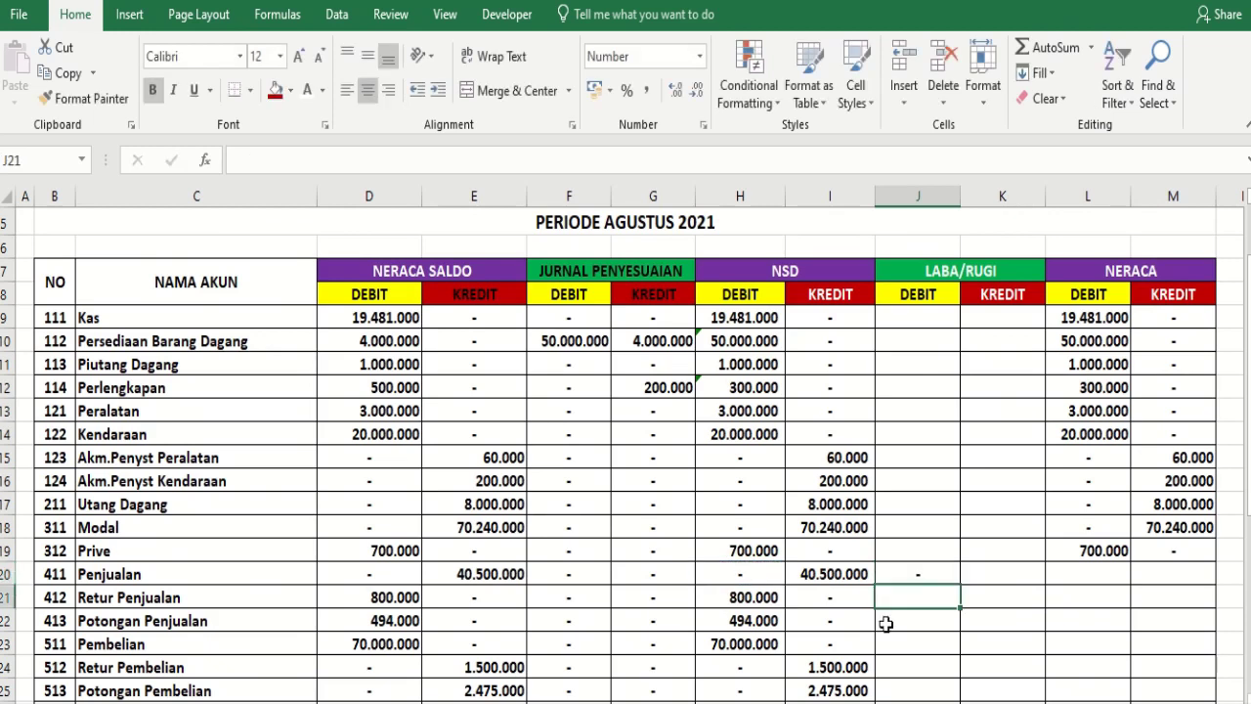
pyautogui.click(928, 577)
pyautogui.moveTo(963, 586); pyautogui.dragTo(1026, 584)
pyautogui.scroll(-2, 1075, 489)
pyautogui.moveTo(1046, 445); pyautogui.dragTo(1047, 619)
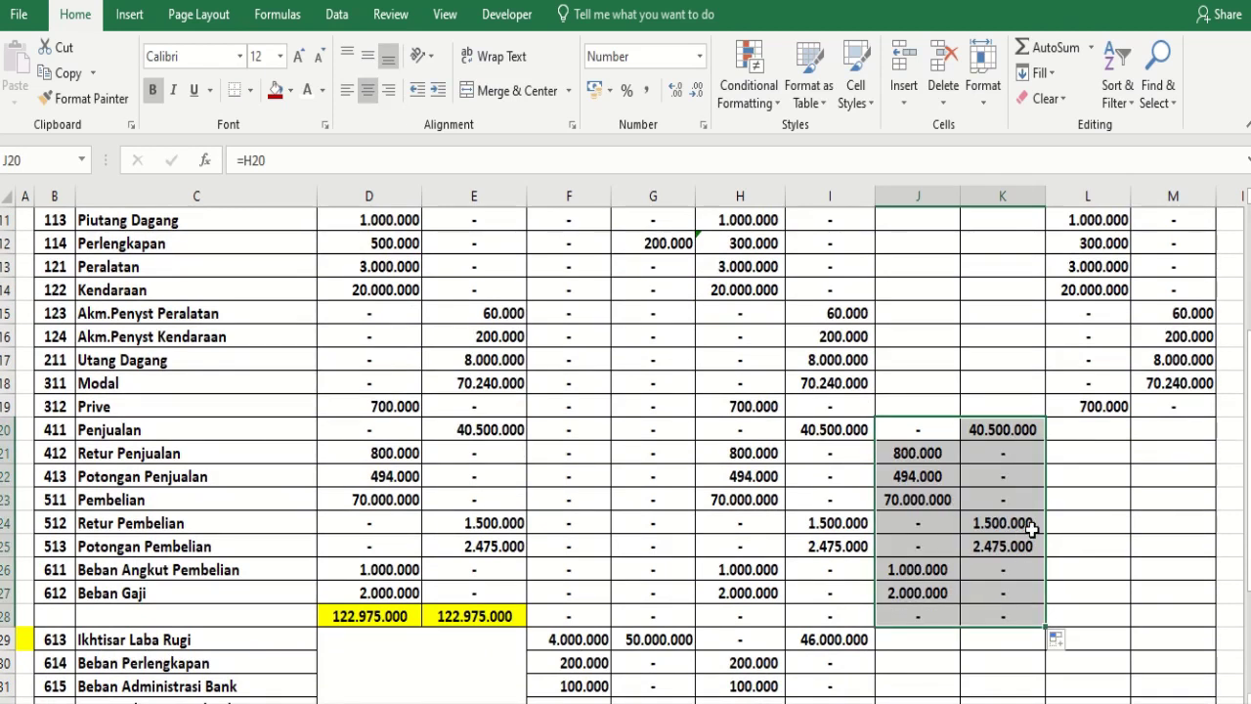
# Copy the dash from I9 into the LABA/RUGI debit and credit cells J9:K19
pyautogui.scroll(2, 1061, 545)
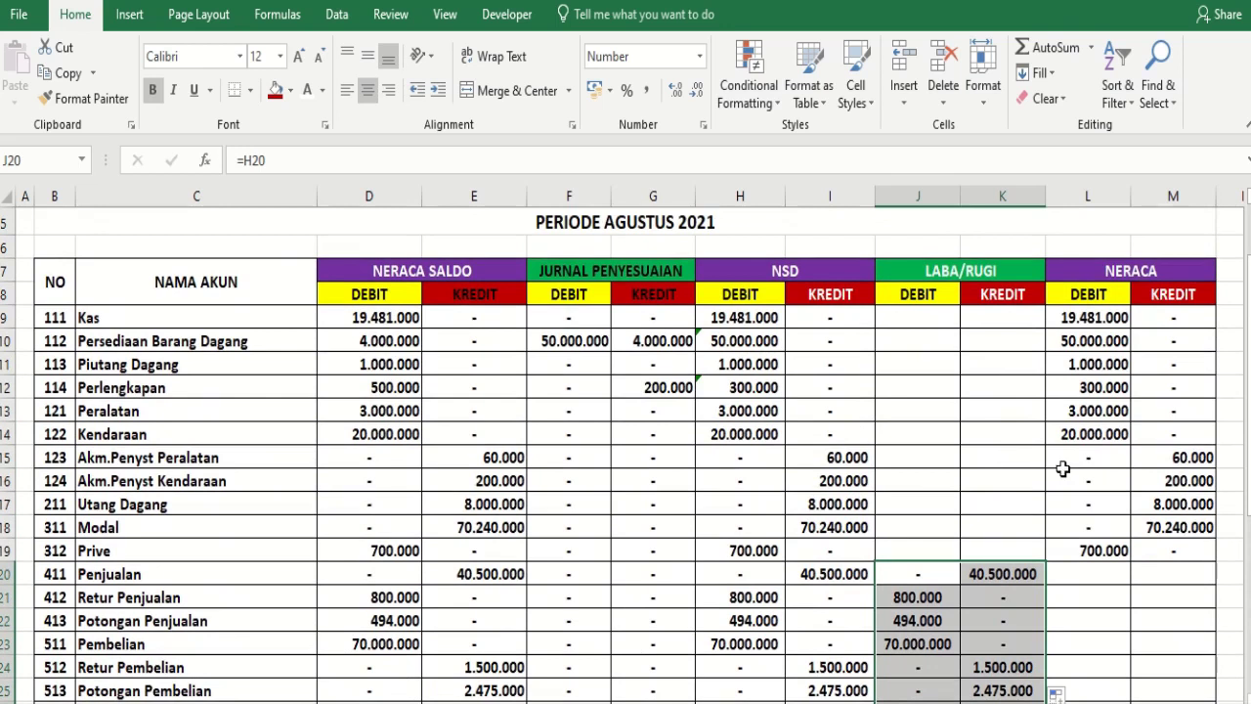
pyautogui.click(846, 319)
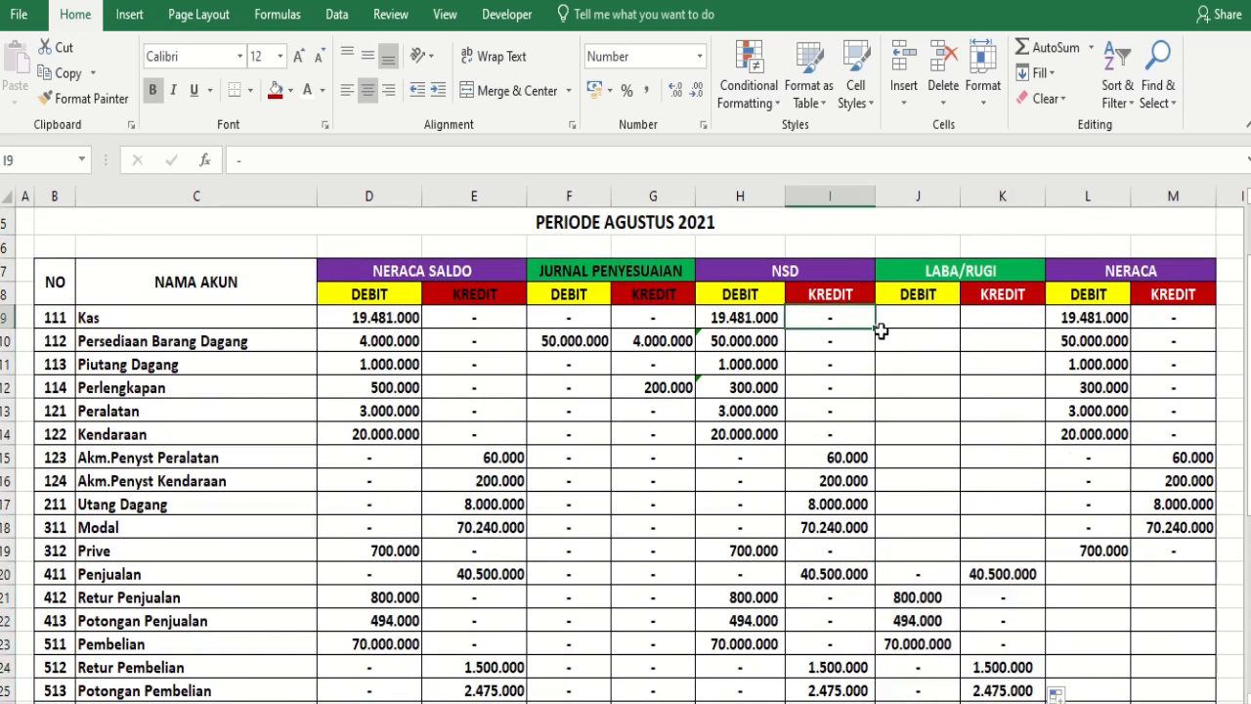
pyautogui.moveTo(877, 333); pyautogui.dragTo(1017, 332)
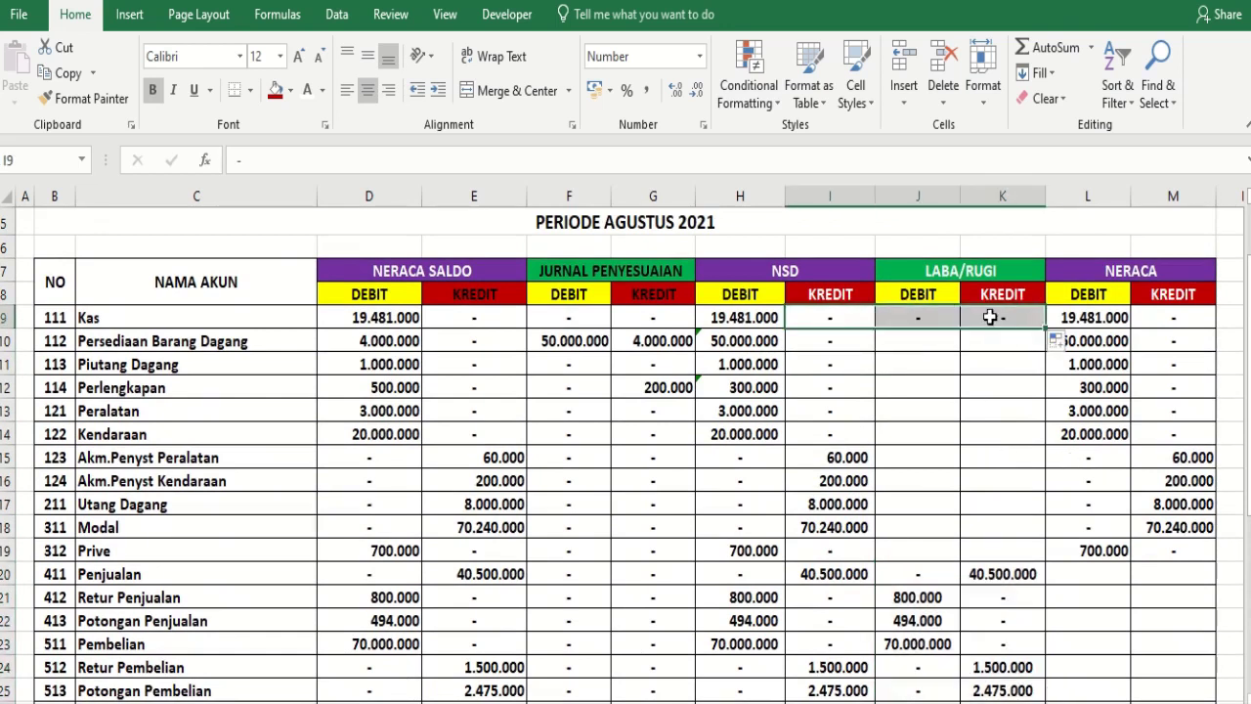
pyautogui.click(991, 317)
pyautogui.moveTo(938, 319); pyautogui.dragTo(1045, 555)
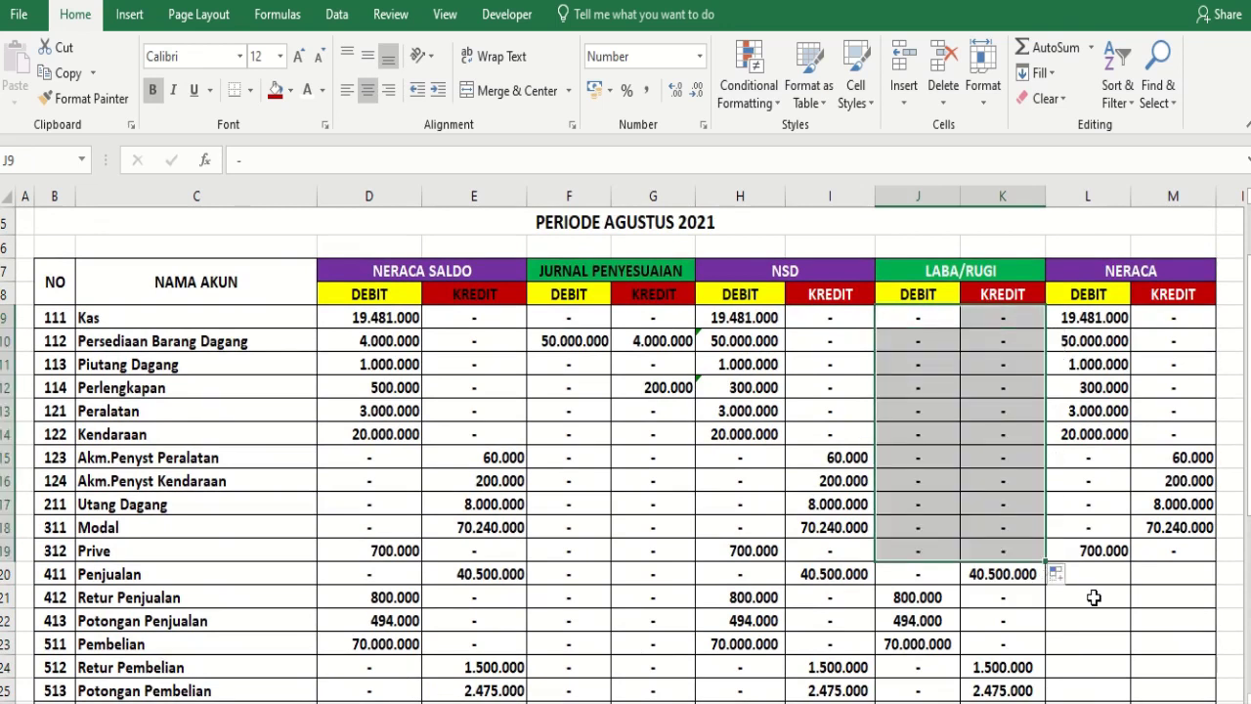
# Copy the dash from K19 into the NERACA debit and credit cells L20:M28
pyautogui.scroll(-1, 1094, 597)
pyautogui.click(1013, 475)
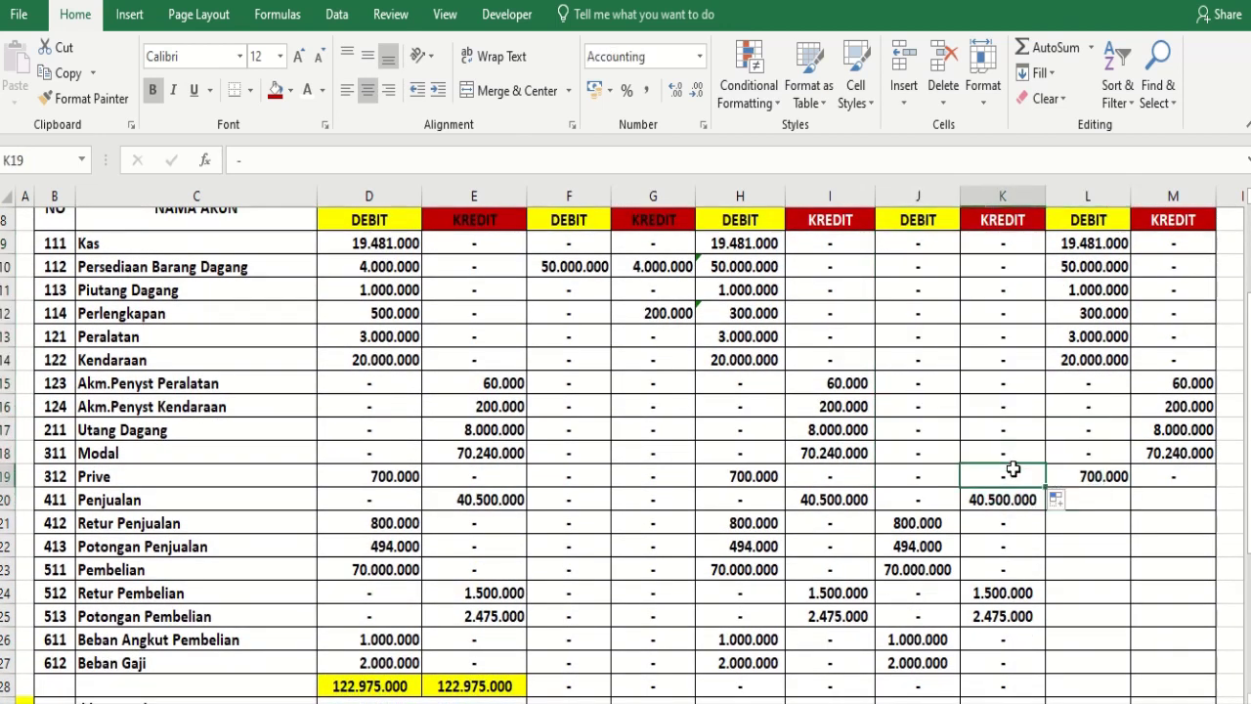
pyautogui.hotkey('ctrl', 'c')
pyautogui.click(1093, 504)
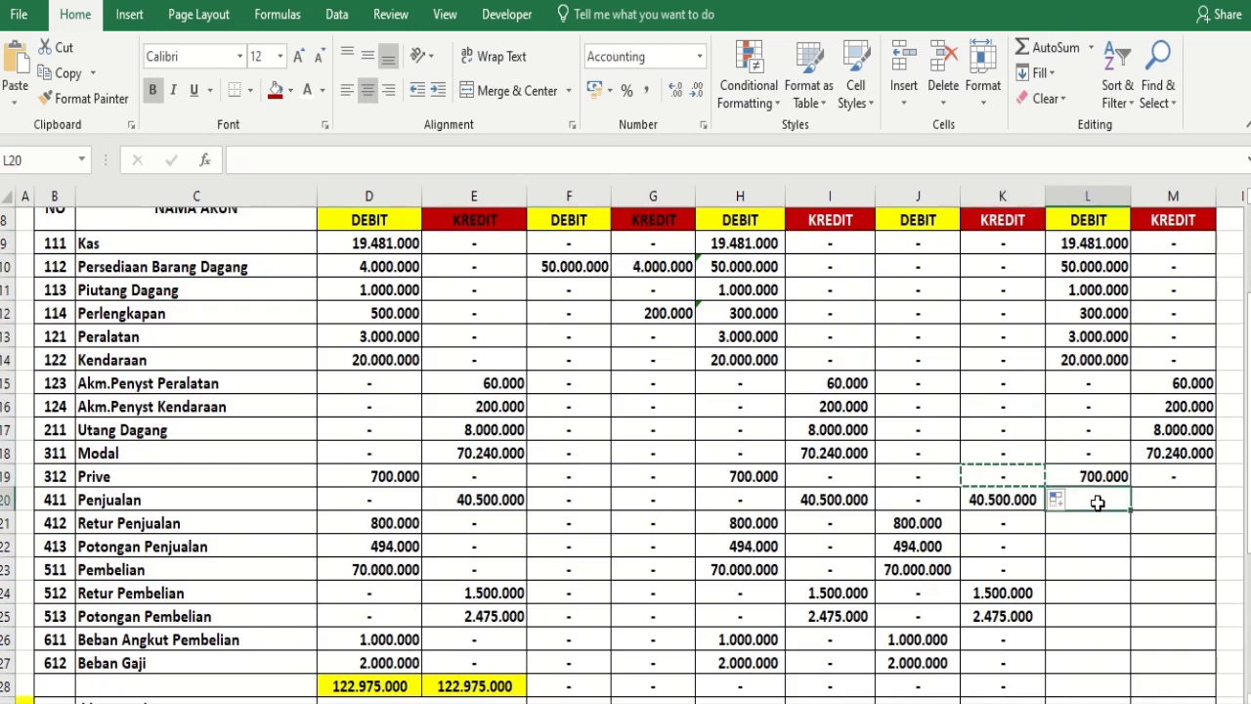
pyautogui.hotkey('ctrl', 'v')
pyautogui.moveTo(1131, 509); pyautogui.dragTo(1187, 509)
pyautogui.scroll(-2, 1187, 508)
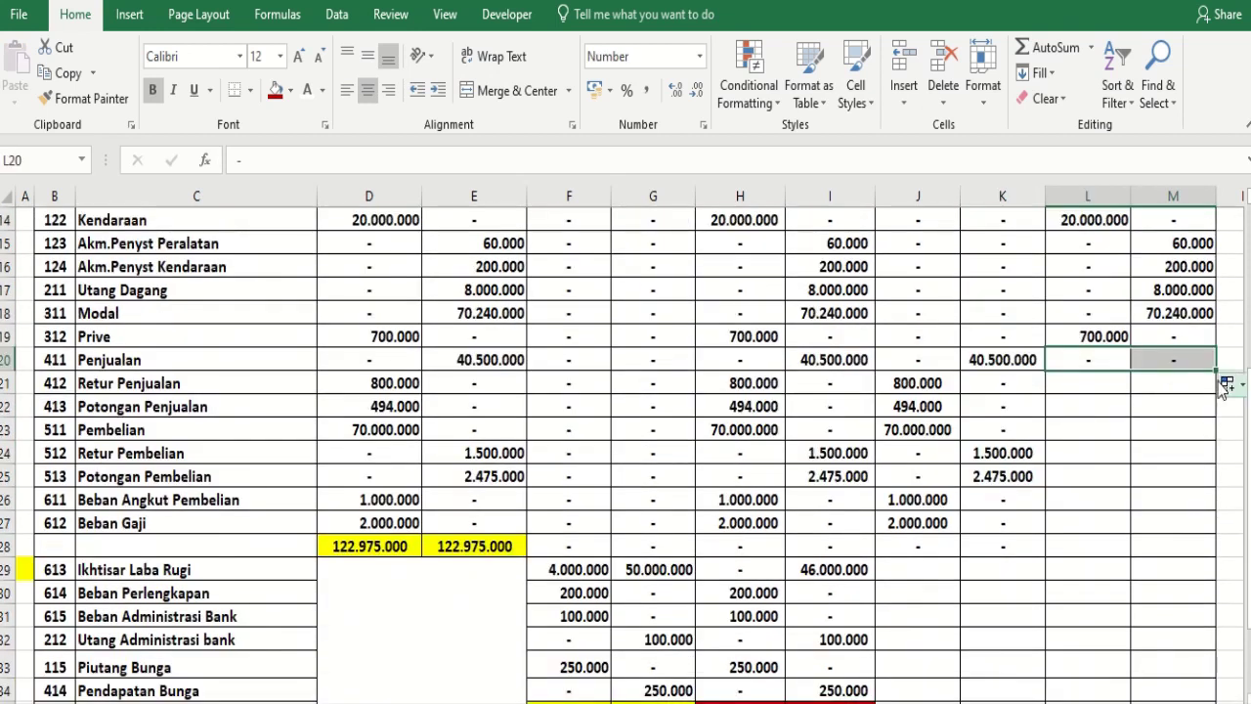
pyautogui.moveTo(1216, 372); pyautogui.dragTo(1212, 559)
pyautogui.click(1140, 595)
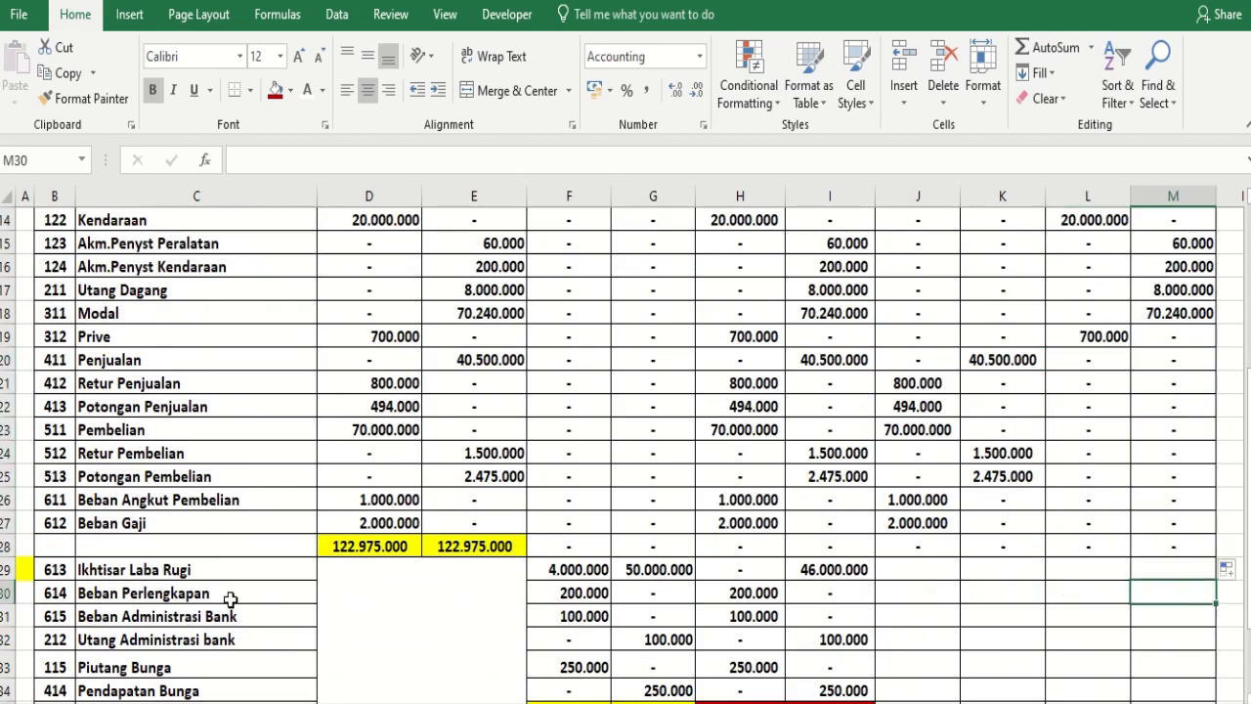
# Extend the LABA/RUGI formula from J28 down to J31 and across to K29:K31 for accounts 613 to 615
pyautogui.moveTo(6, 569); pyautogui.dragTo(4, 613)
pyautogui.scroll(3, 1056, 590)
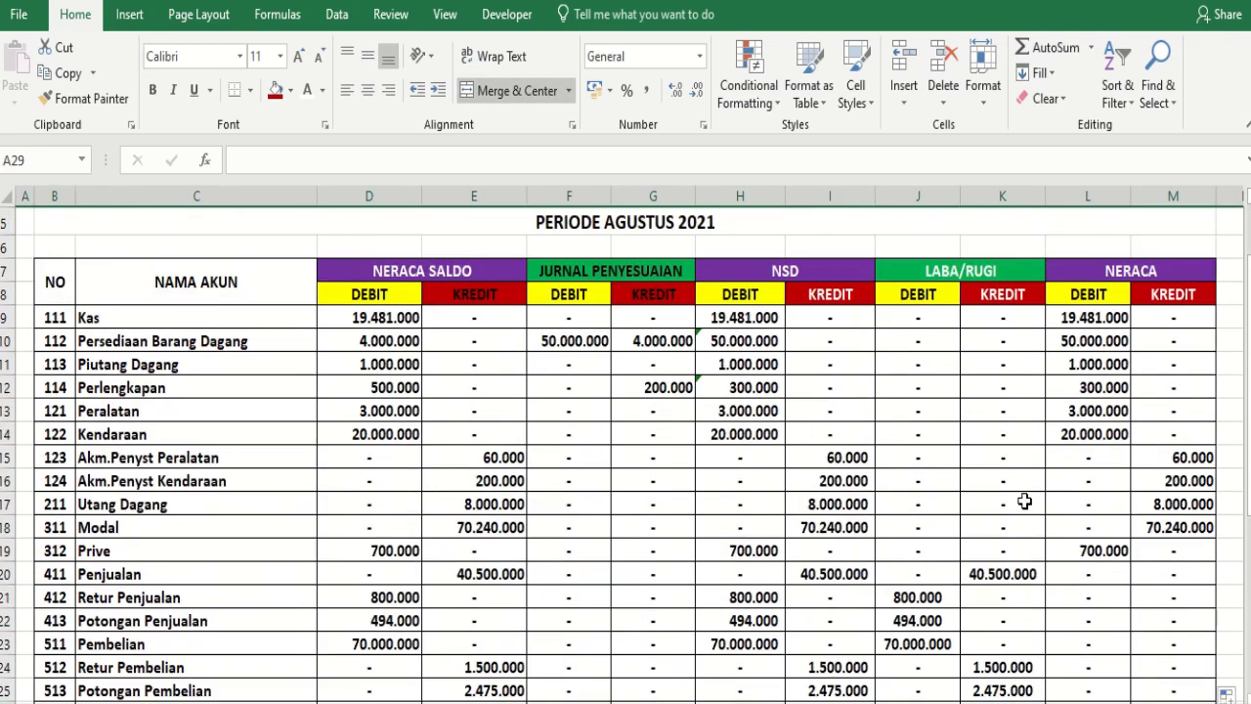
pyautogui.scroll(-3, 1024, 501)
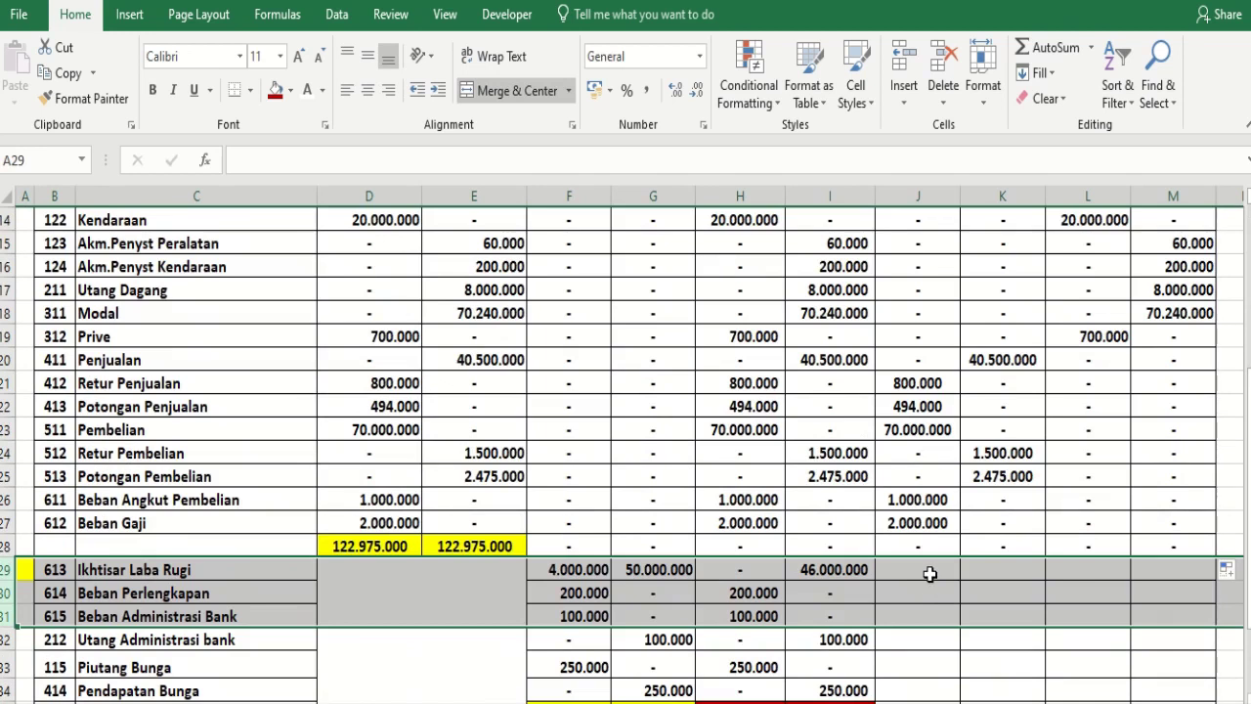
pyautogui.click(930, 574)
pyautogui.click(928, 548)
pyautogui.moveTo(961, 559); pyautogui.dragTo(958, 628)
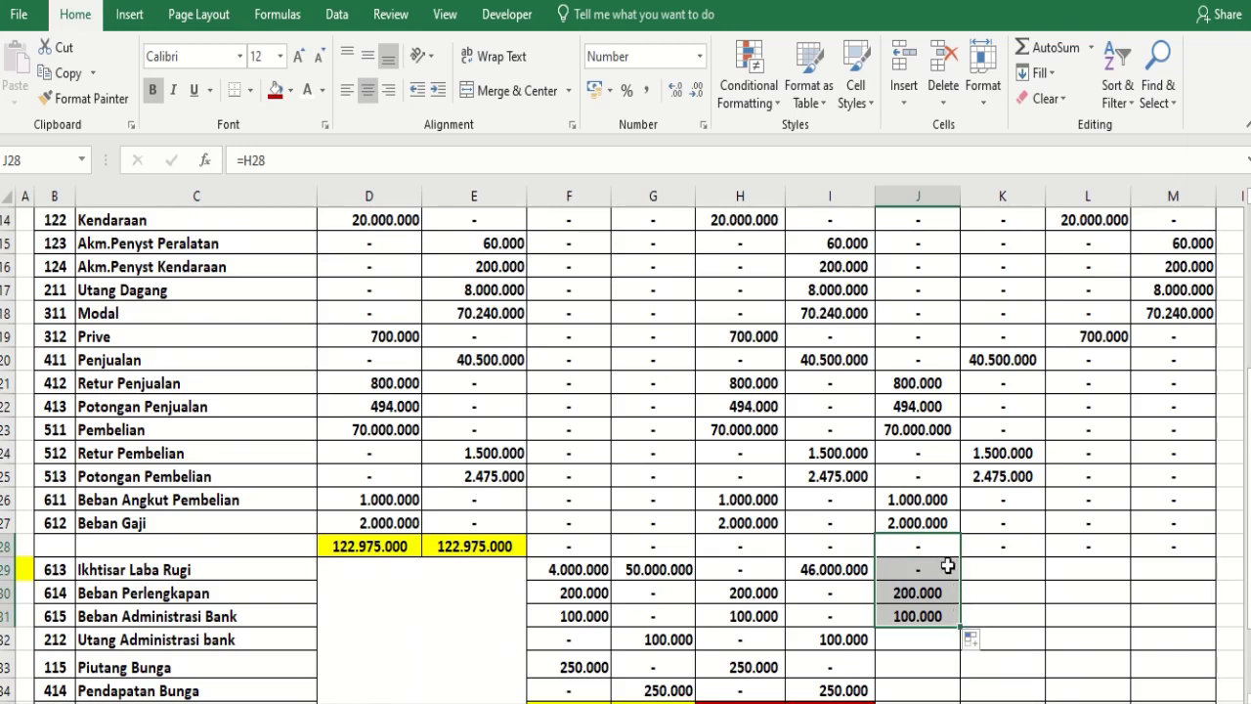
pyautogui.click(947, 569)
pyautogui.moveTo(966, 581); pyautogui.dragTo(1046, 627)
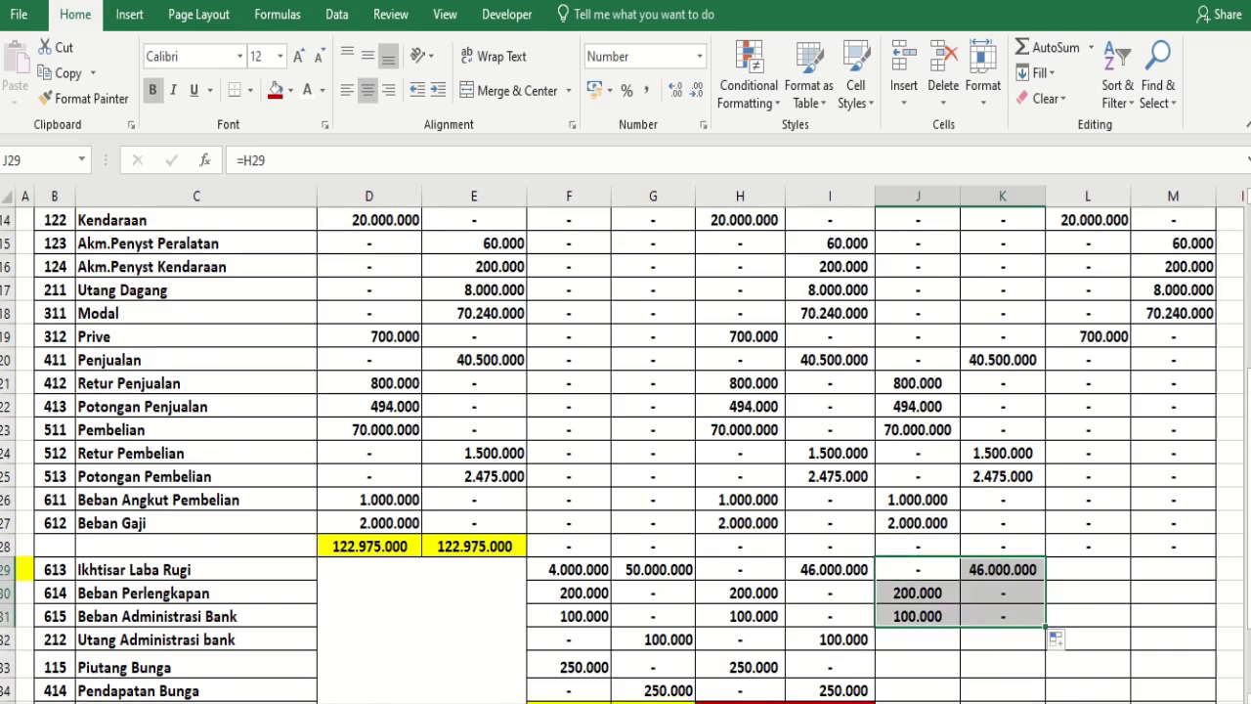
# Enter =H32 in L32 for Utang Administrasi bank and copy it across both NERACA columns through M33
pyautogui.moveTo(8, 640); pyautogui.dragTo(13, 666)
pyautogui.click(1110, 637)
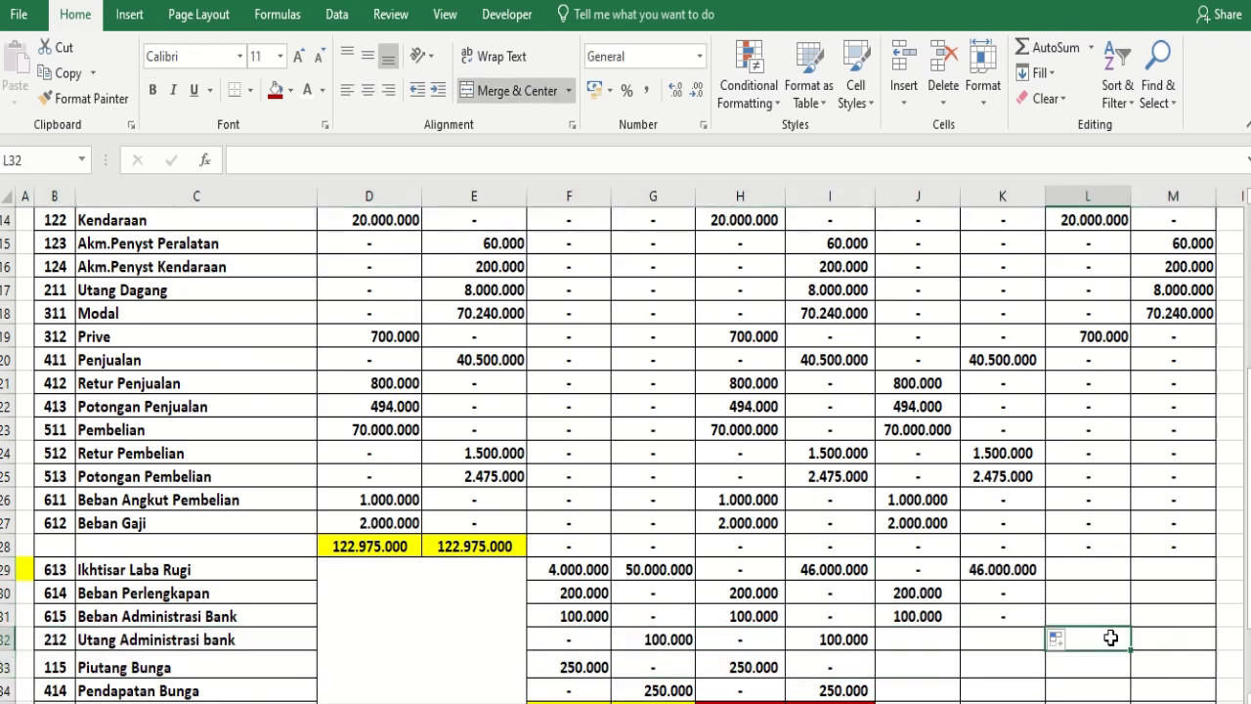
pyautogui.write('=')
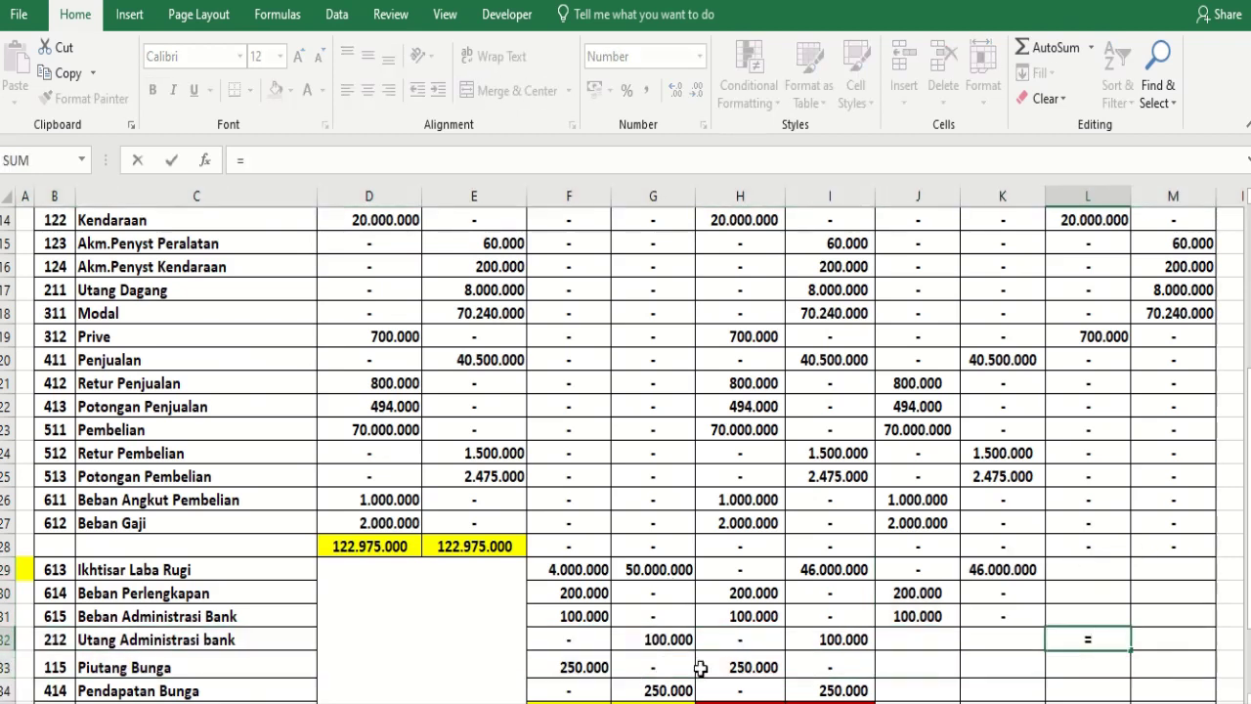
pyautogui.click(752, 640)
pyautogui.press('Return')
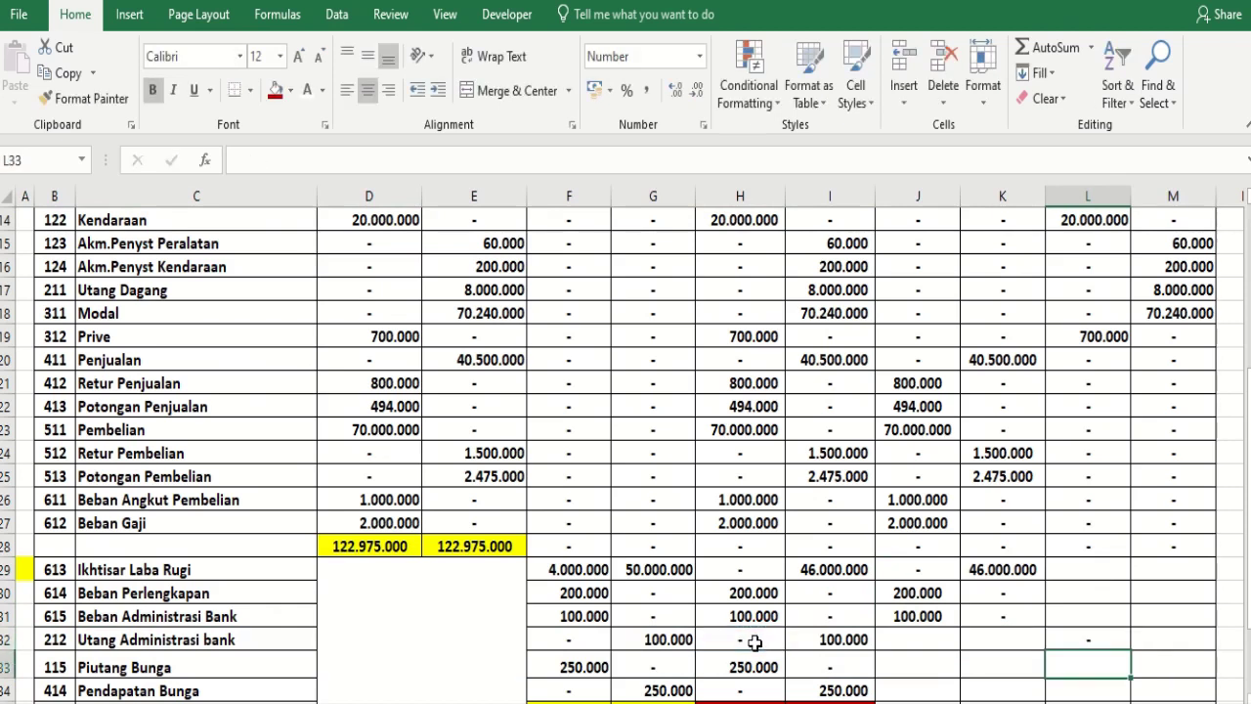
pyautogui.click(1114, 641)
pyautogui.moveTo(1135, 650); pyautogui.dragTo(1215, 680)
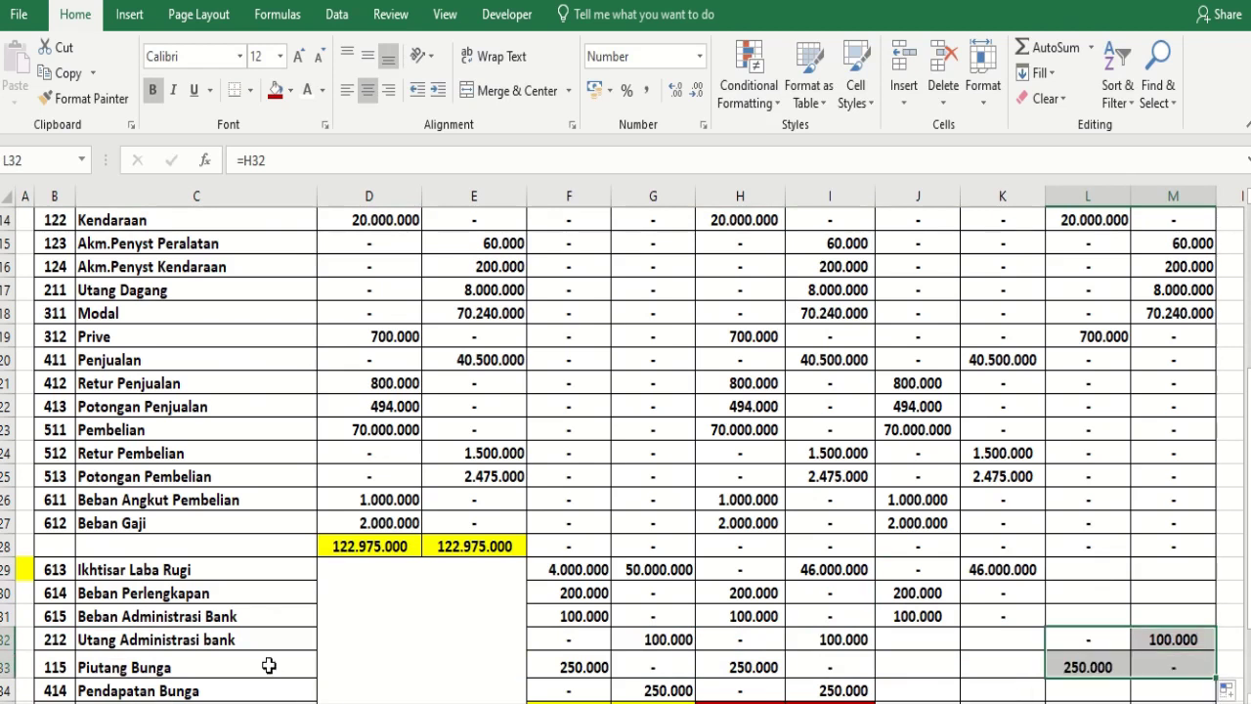
# Copy Pendapatan Bunga's NSD cells H34:I34 into the LABA/RUGI cells J34:K34
pyautogui.scroll(-2, 264, 664)
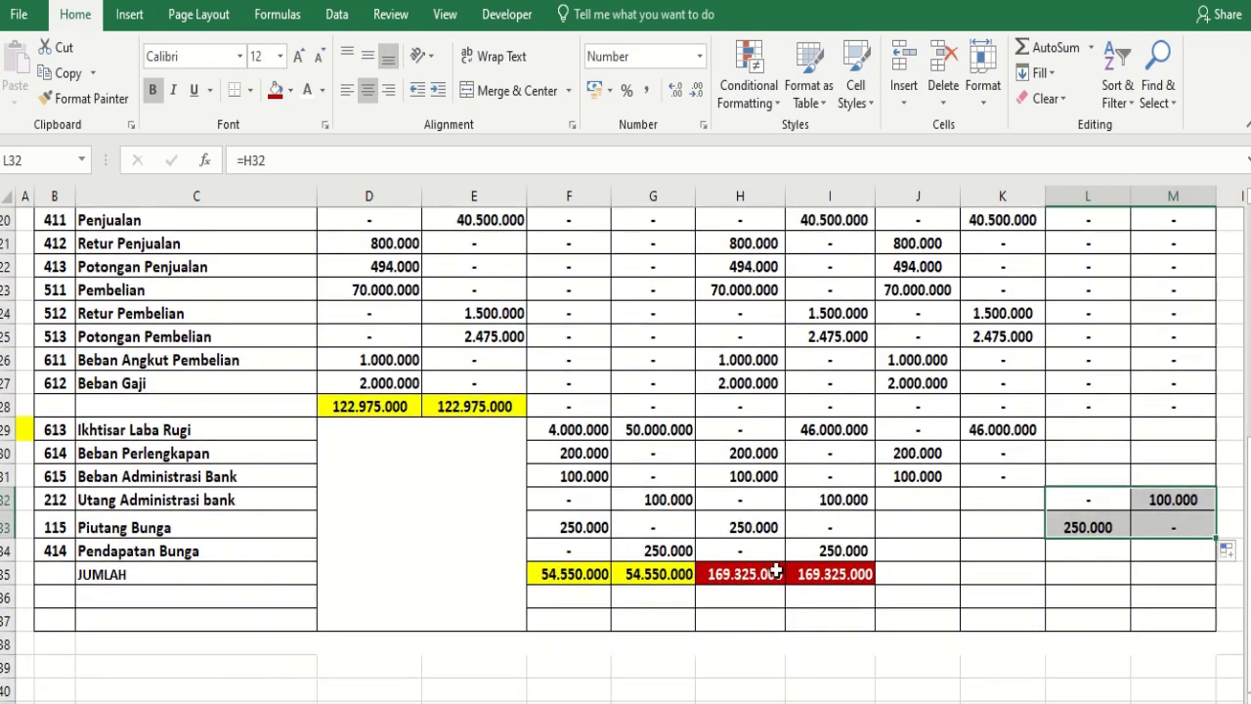
pyautogui.scroll(4, 781, 567)
pyautogui.scroll(-3, 796, 550)
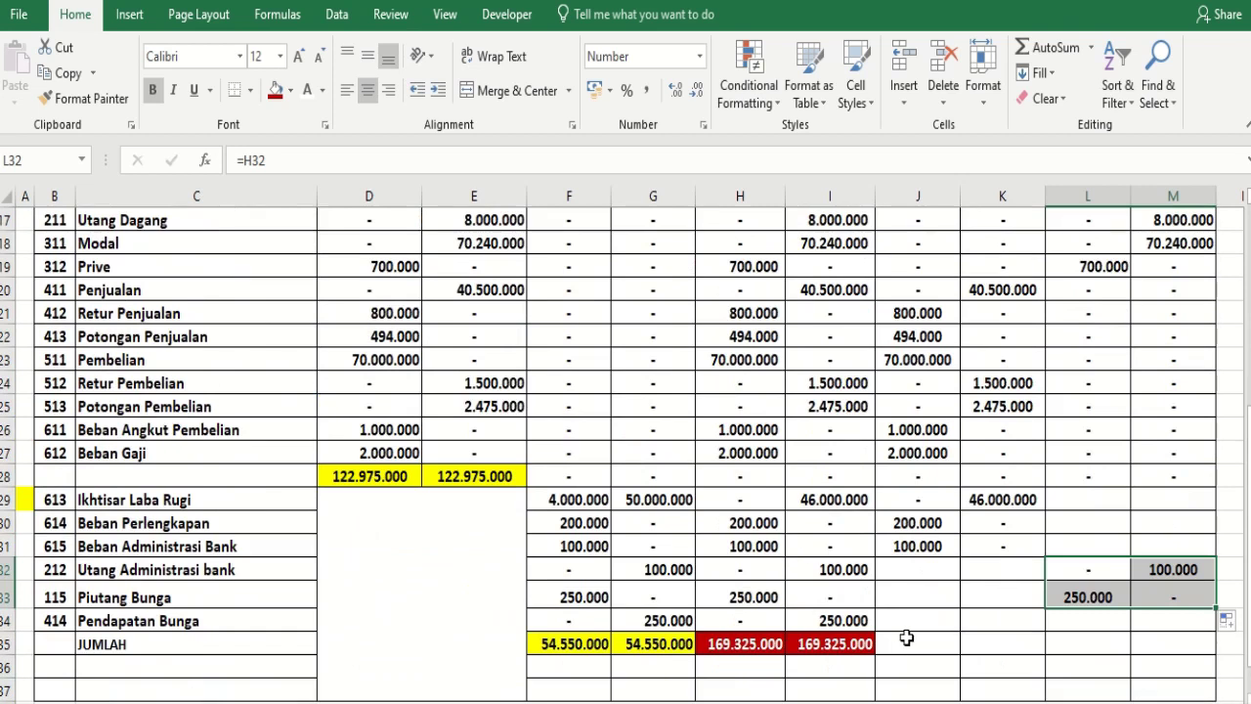
pyautogui.click(872, 623)
pyautogui.moveTo(764, 634); pyautogui.dragTo(767, 631)
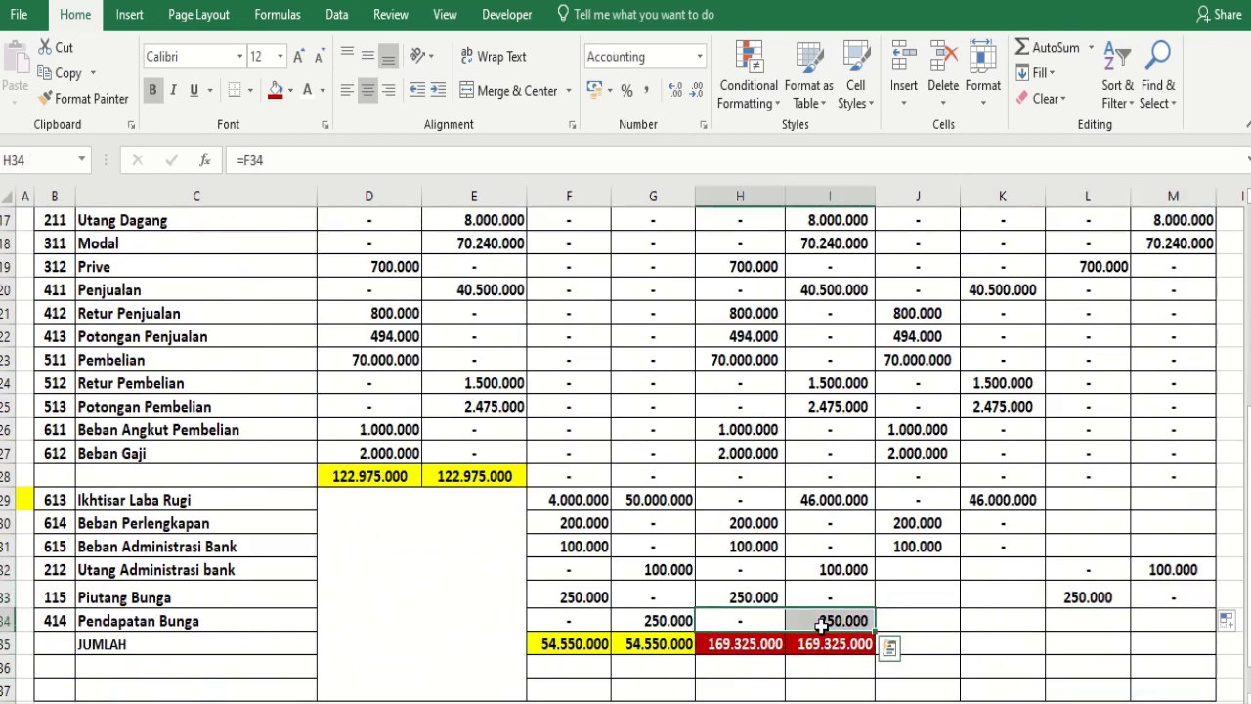
pyautogui.hotkey('ctrl', 'c')
pyautogui.click(912, 613)
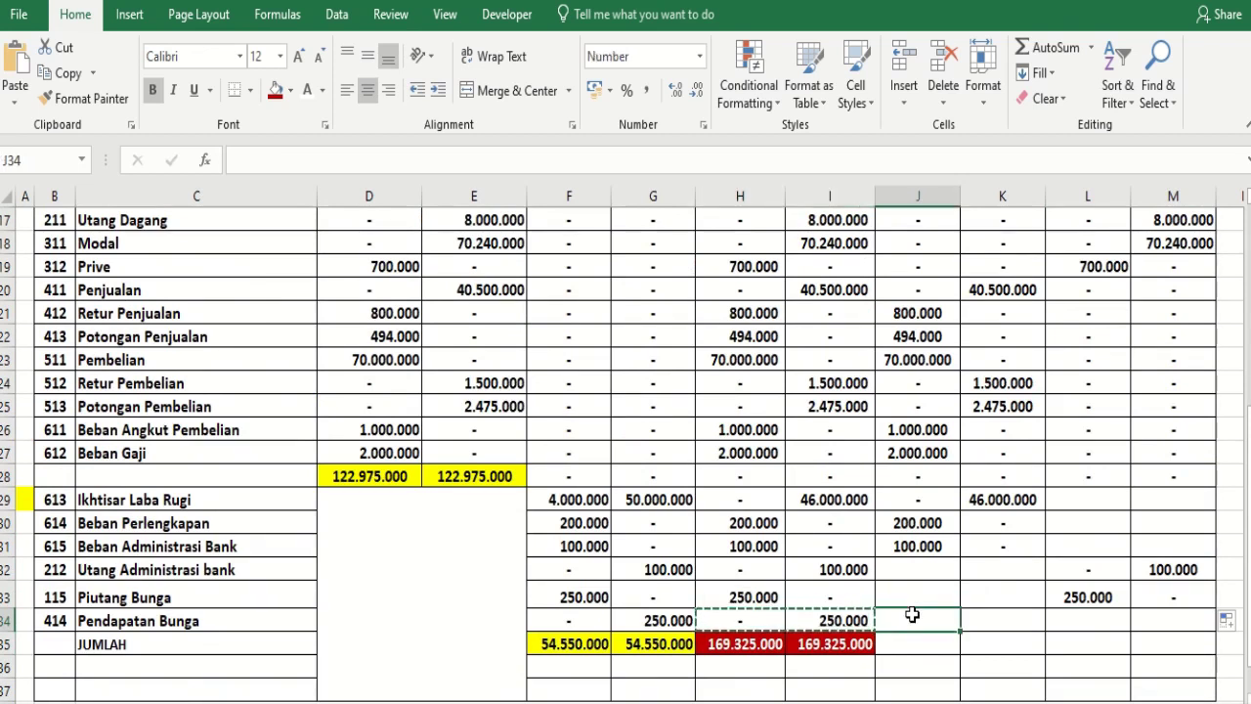
pyautogui.hotkey('ctrl', 'v')
pyautogui.click(985, 637)
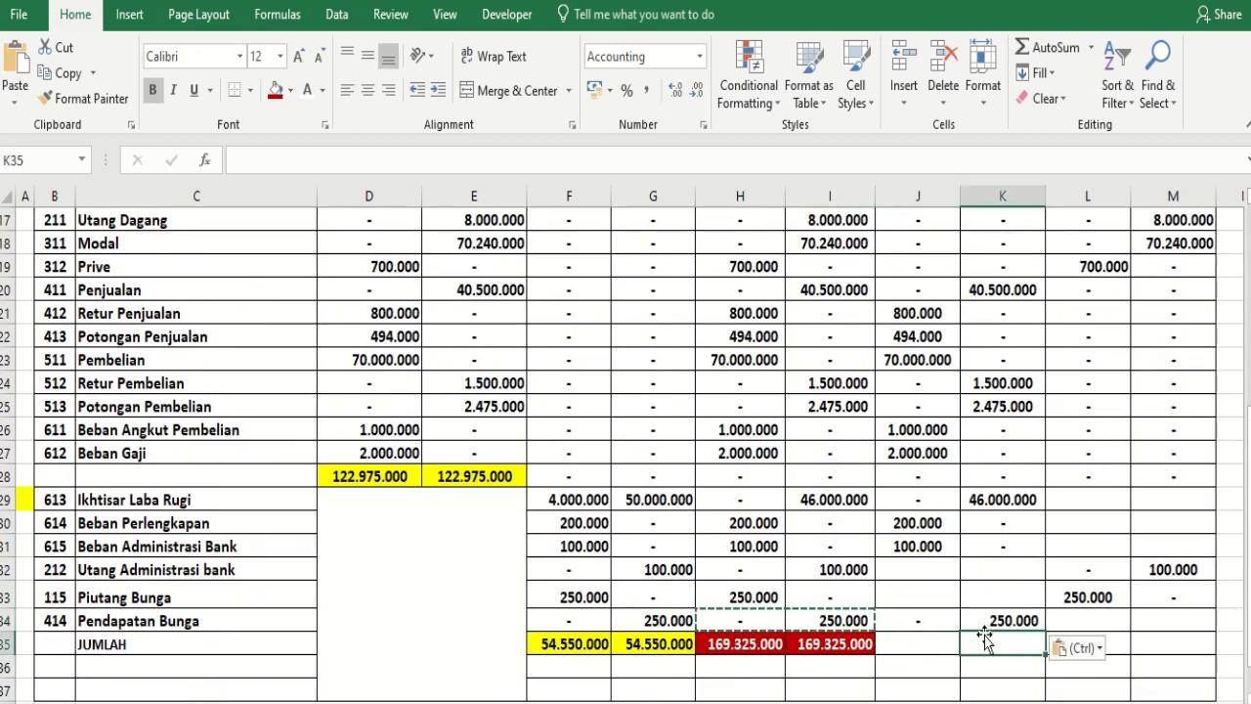
# Extend the dashes from L28 and M28 down both NERACA columns to row 31
pyautogui.click(904, 643)
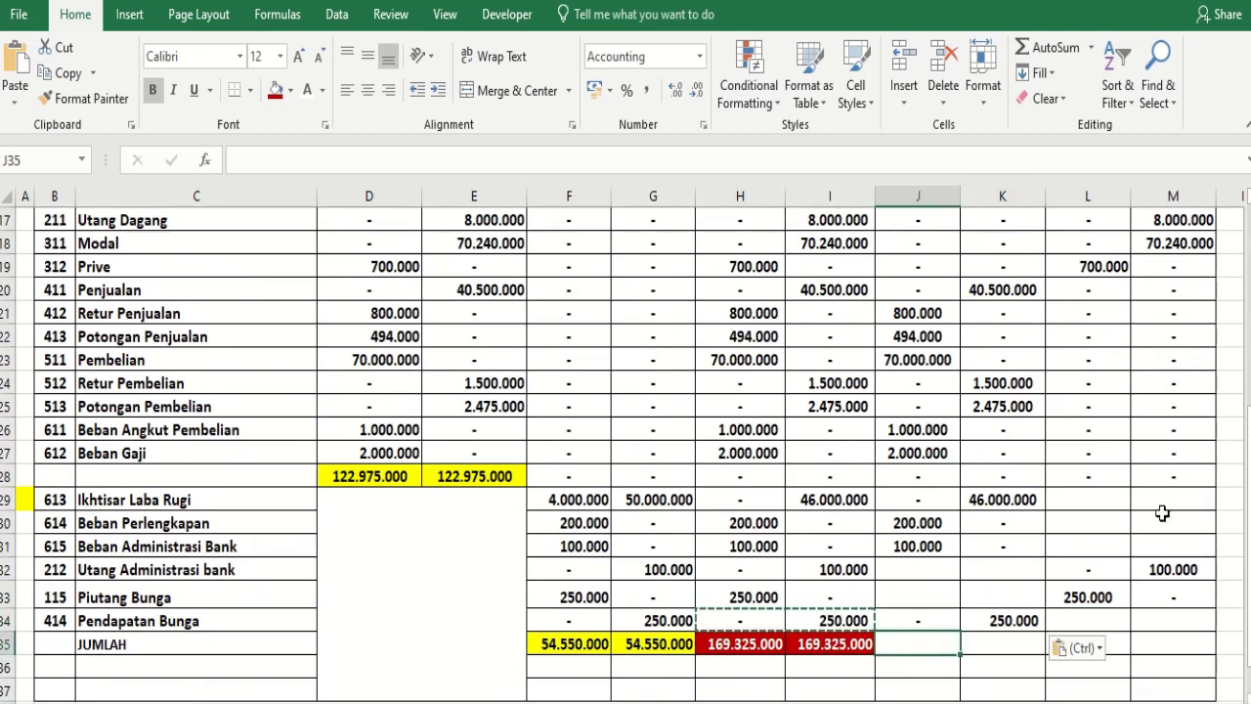
pyautogui.click(1108, 480)
pyautogui.moveTo(1131, 485); pyautogui.dragTo(1145, 556)
pyautogui.click(1207, 481)
pyautogui.moveTo(1214, 498); pyautogui.dragTo(1212, 553)
# Copy the dash from L31 into the LABA/RUGI cells J32:K33 and the NERACA cells L34:M34
pyautogui.click(1097, 546)
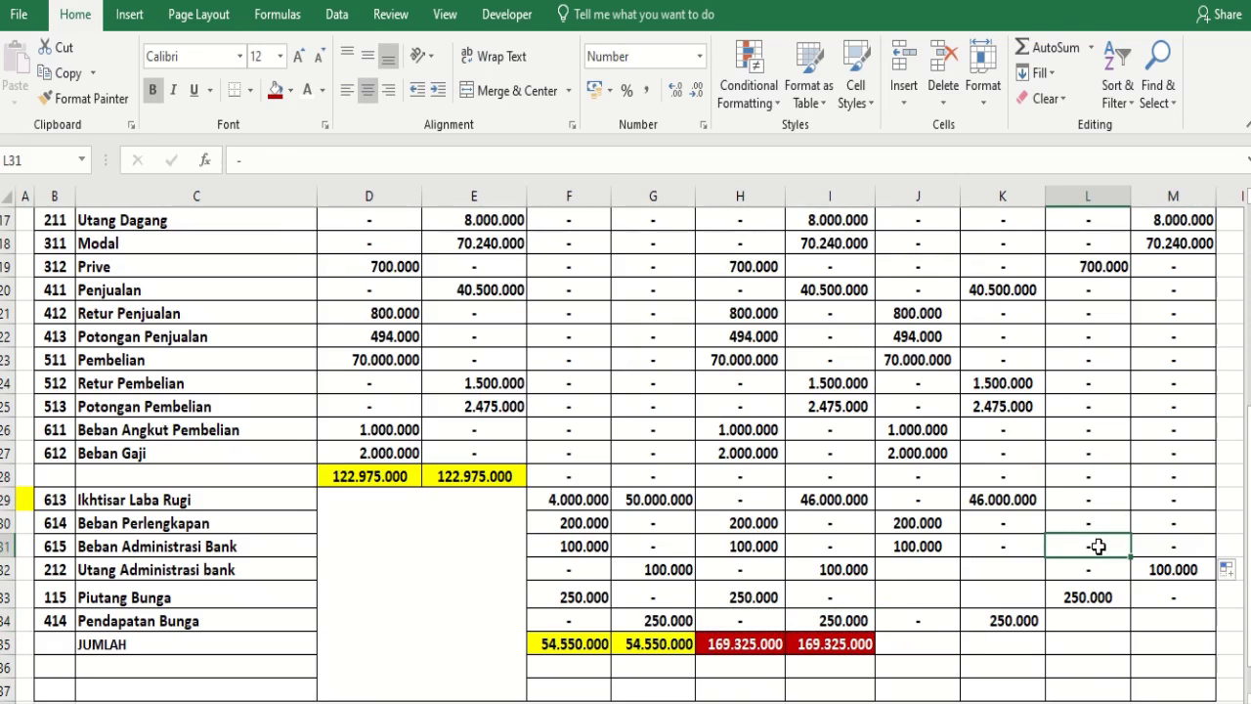
pyautogui.hotkey('ctrl', 'c')
pyautogui.click(941, 568)
pyautogui.hotkey('ctrl', 'v')
pyautogui.press('ctrl')
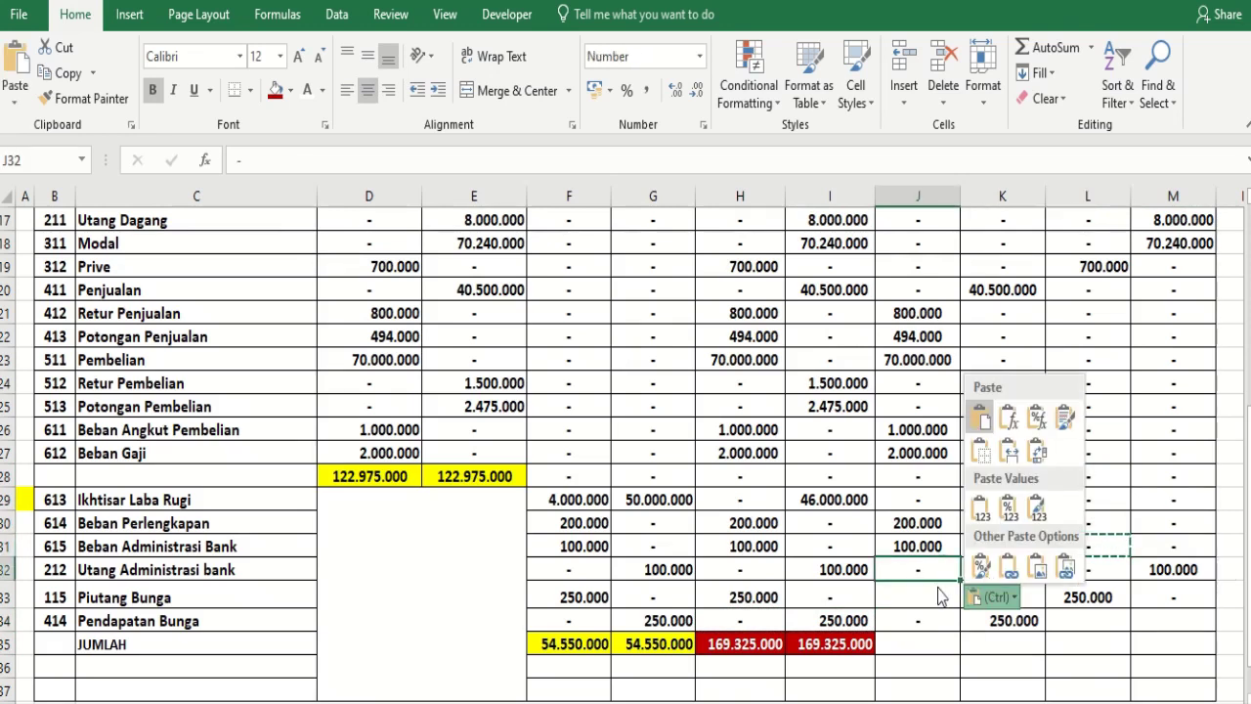
pyautogui.press('Escape')
pyautogui.click(1015, 567)
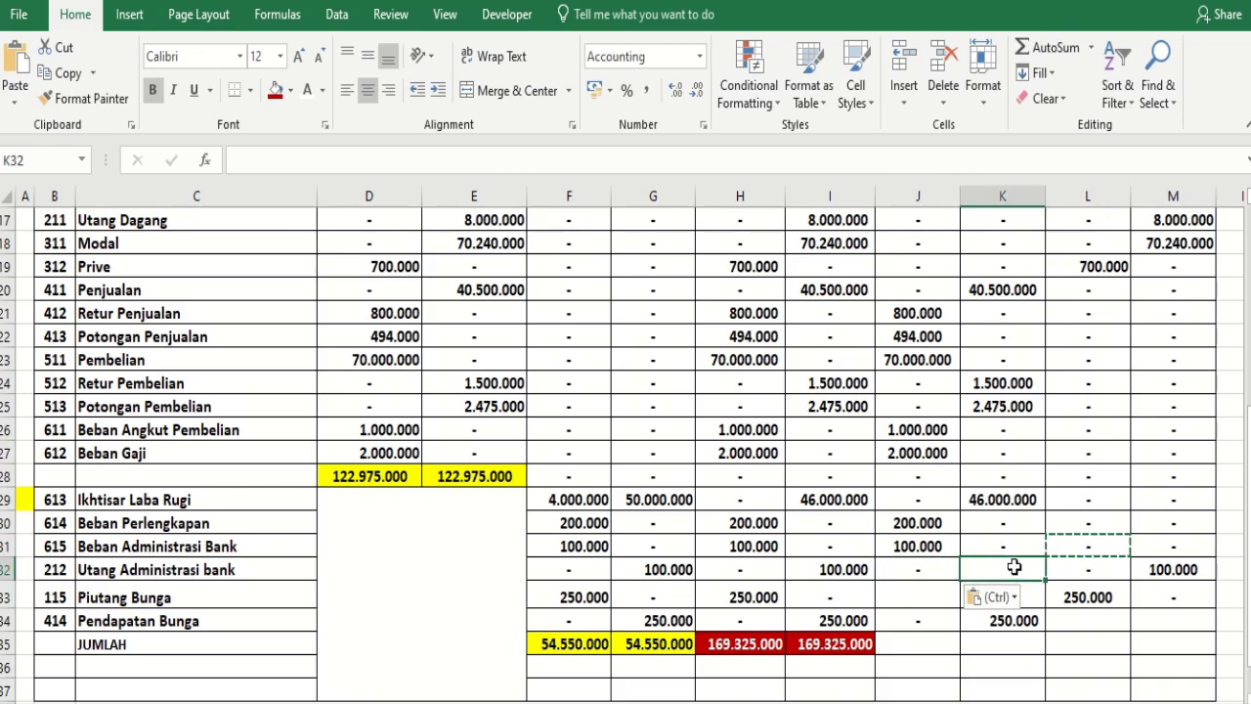
pyautogui.click(945, 588)
pyautogui.hotkey('ctrl', 'v')
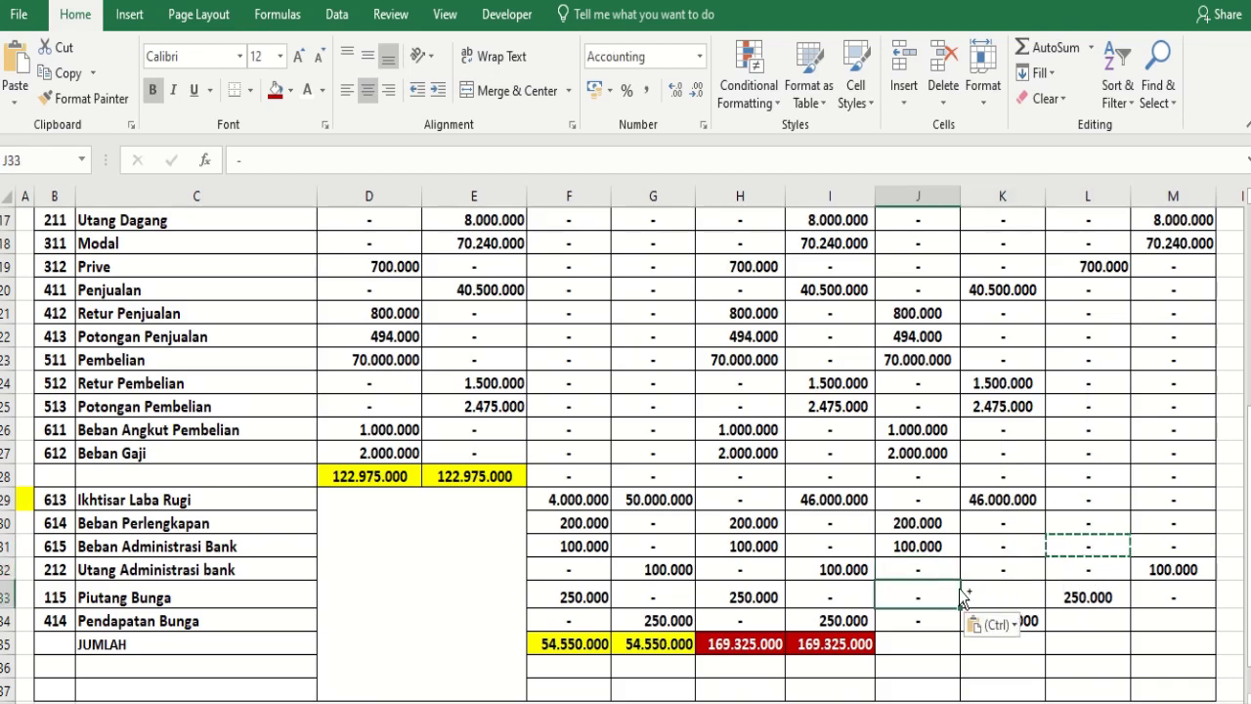
pyautogui.click(990, 592)
pyautogui.hotkey('ctrl', 'v')
pyautogui.click(1117, 621)
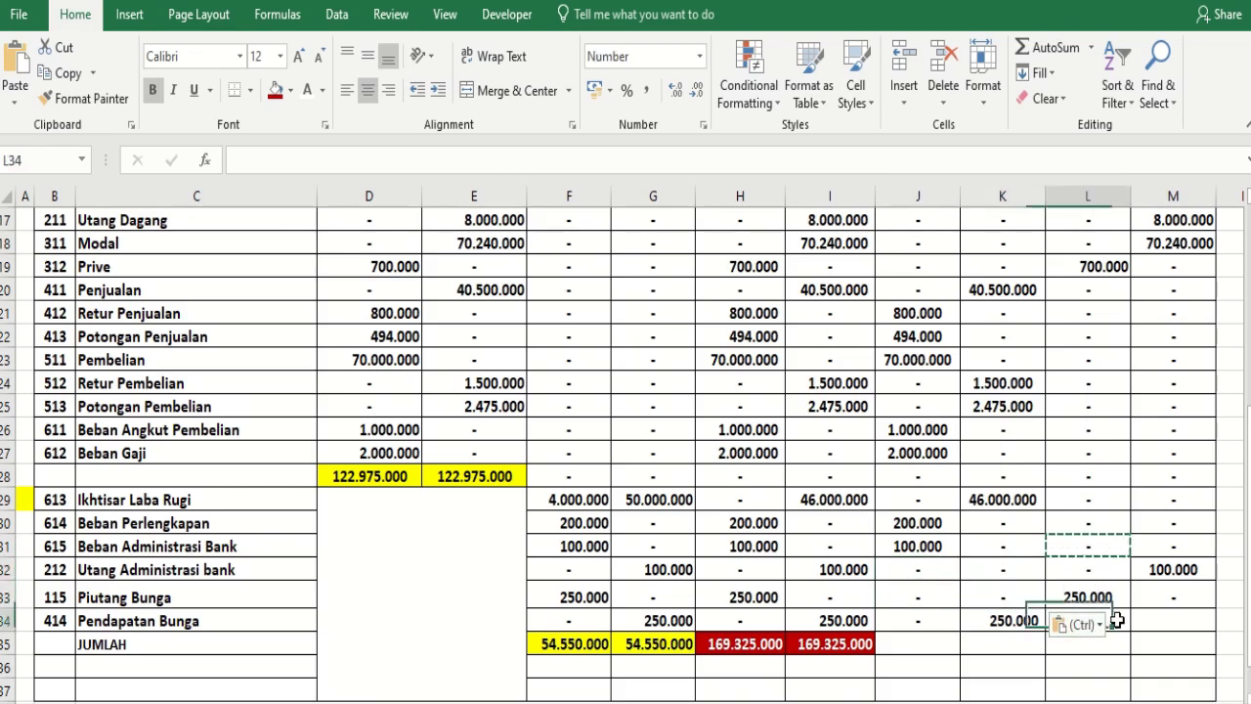
pyautogui.hotkey('ctrl', 'v')
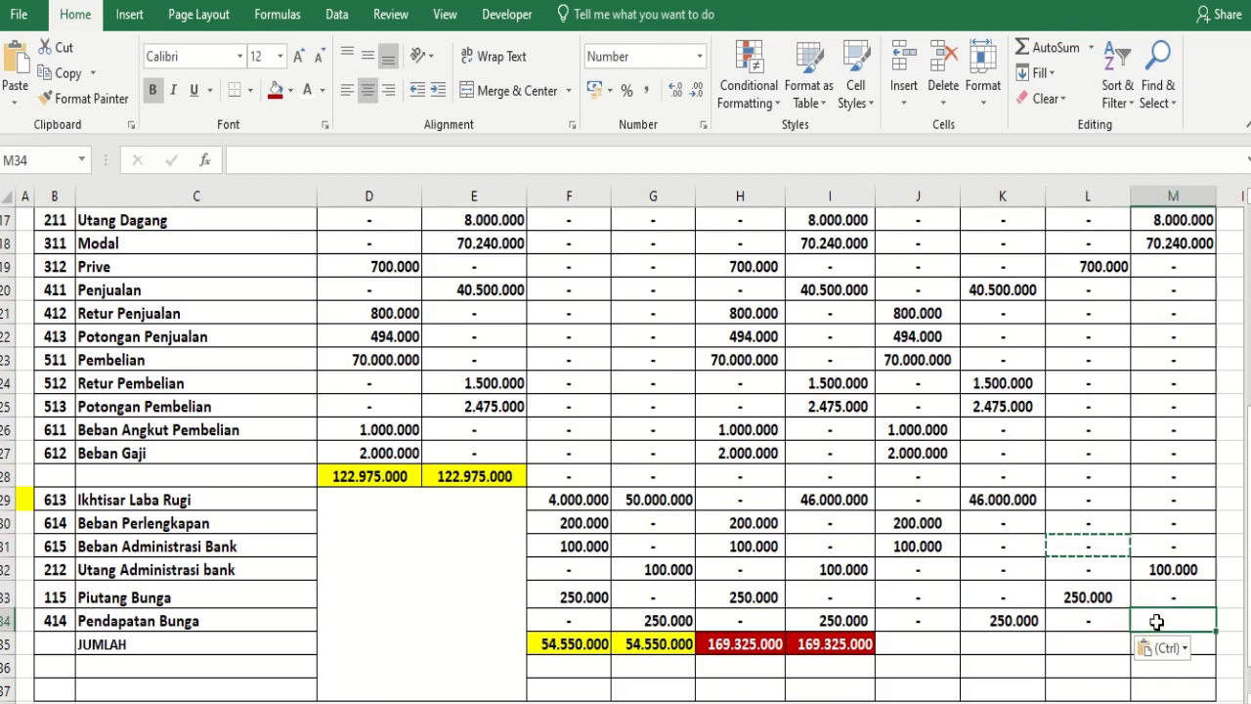
# Copy the JUMLAH sum formula from I35 across the LABA/RUGI and NERACA columns to M35
pyautogui.click(1115, 647)
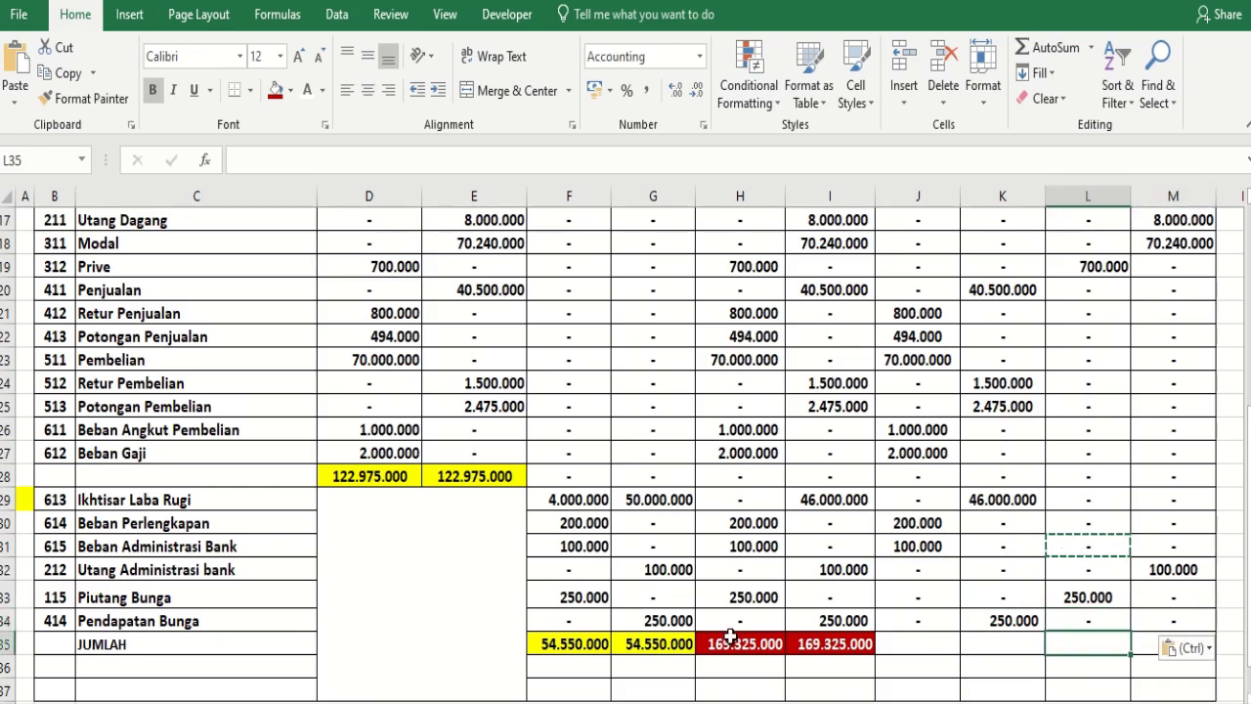
pyautogui.scroll(5, 855, 488)
pyautogui.scroll(-5, 854, 504)
pyautogui.scroll(-1, 853, 508)
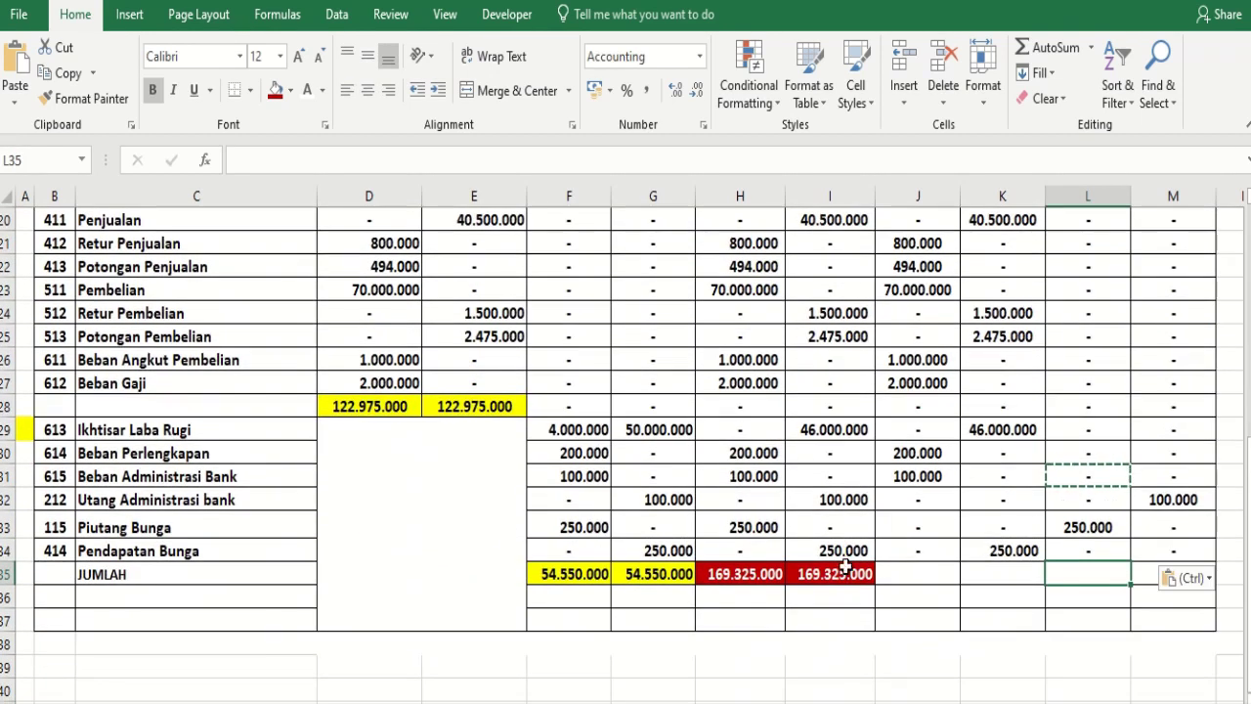
pyautogui.click(866, 576)
pyautogui.moveTo(885, 590); pyautogui.dragTo(1189, 592)
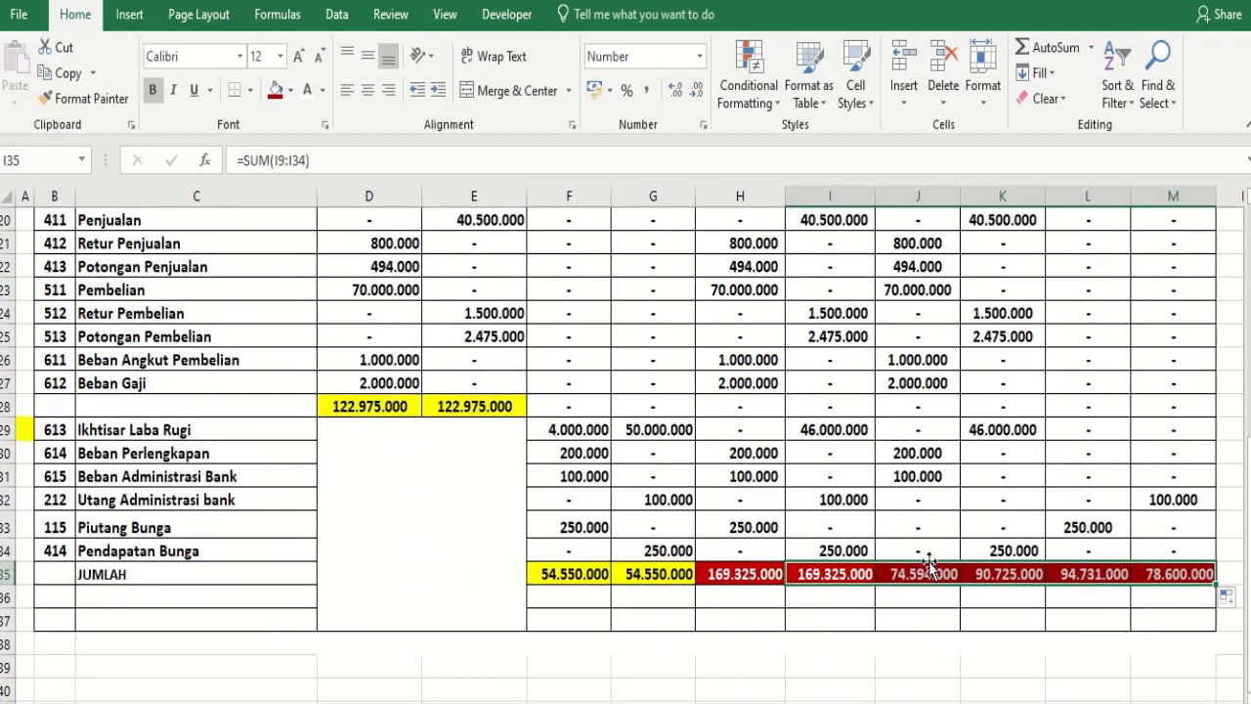
# Fill the JUMLAH totals J35:M35 with light green and set their font color to Automatic
pyautogui.moveTo(931, 567); pyautogui.dragTo(1156, 577)
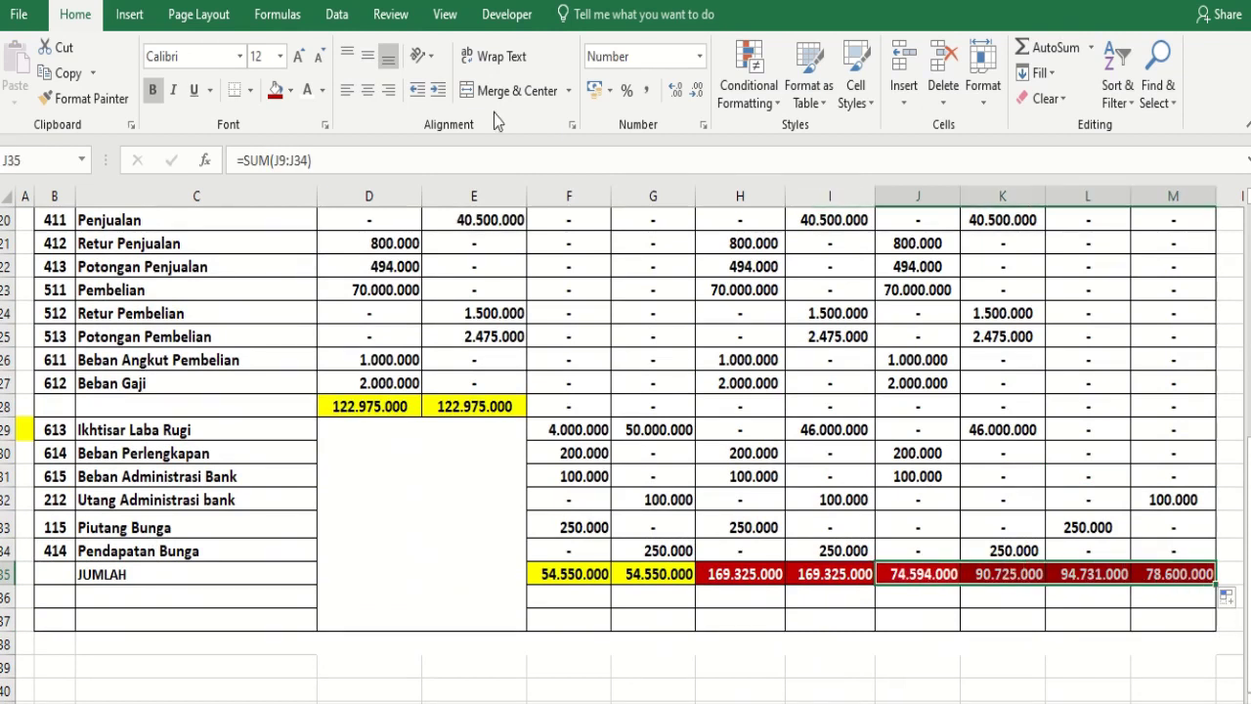
pyautogui.click(291, 90)
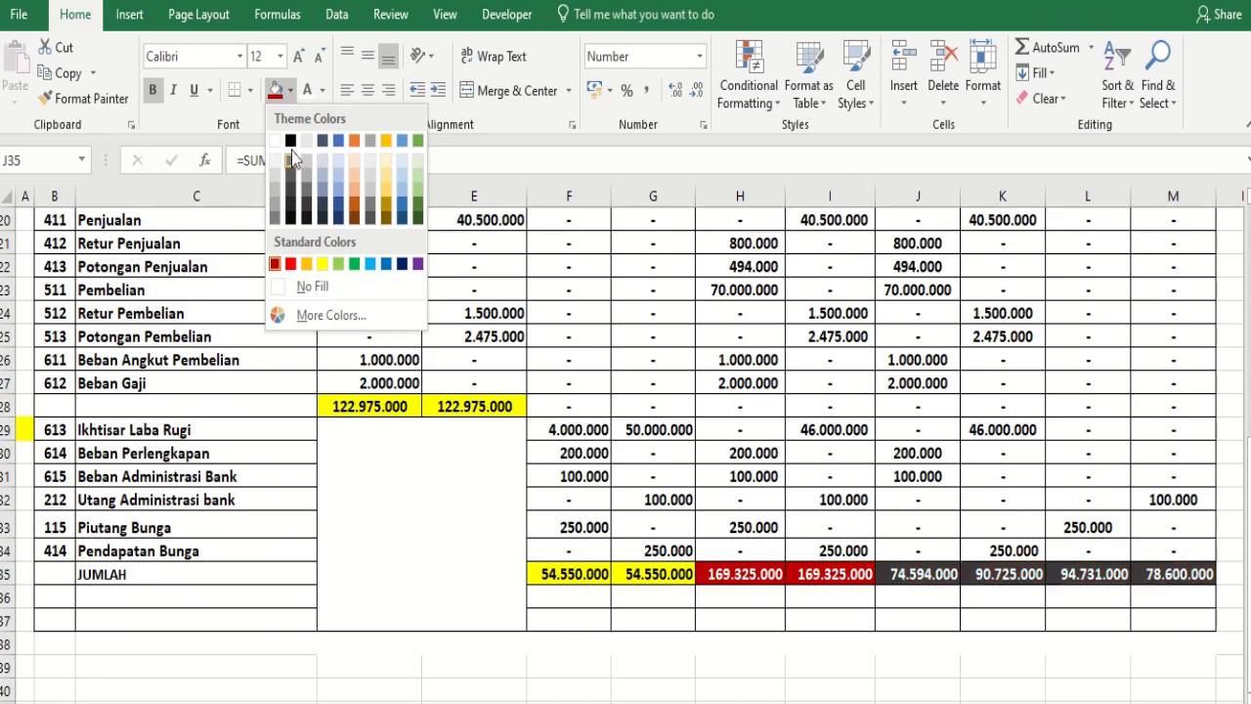
pyautogui.click(287, 97)
pyautogui.click(287, 98)
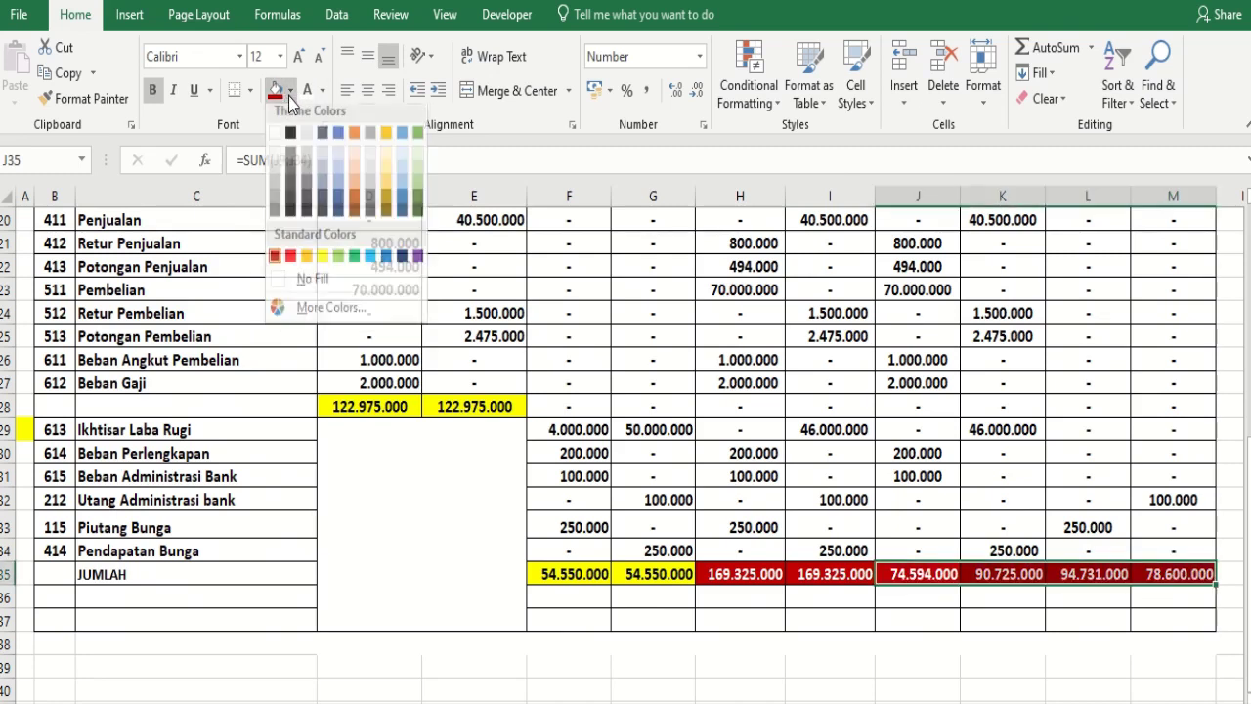
pyautogui.click(341, 263)
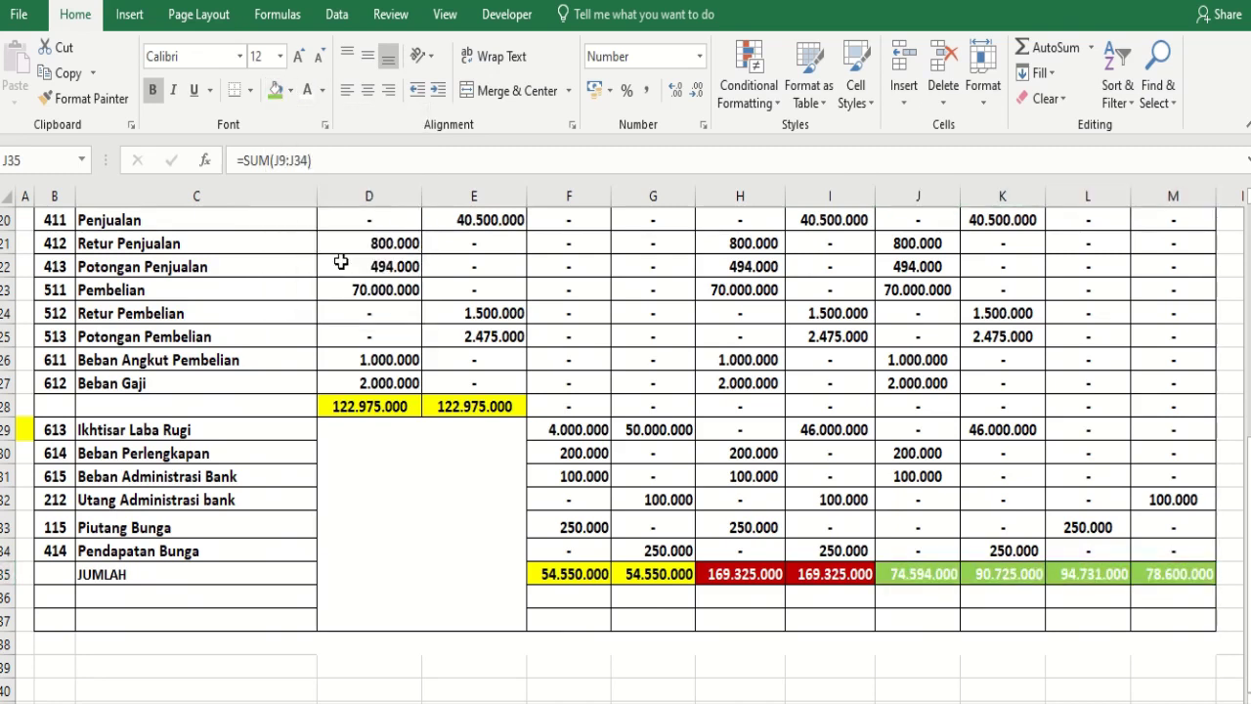
pyautogui.click(323, 90)
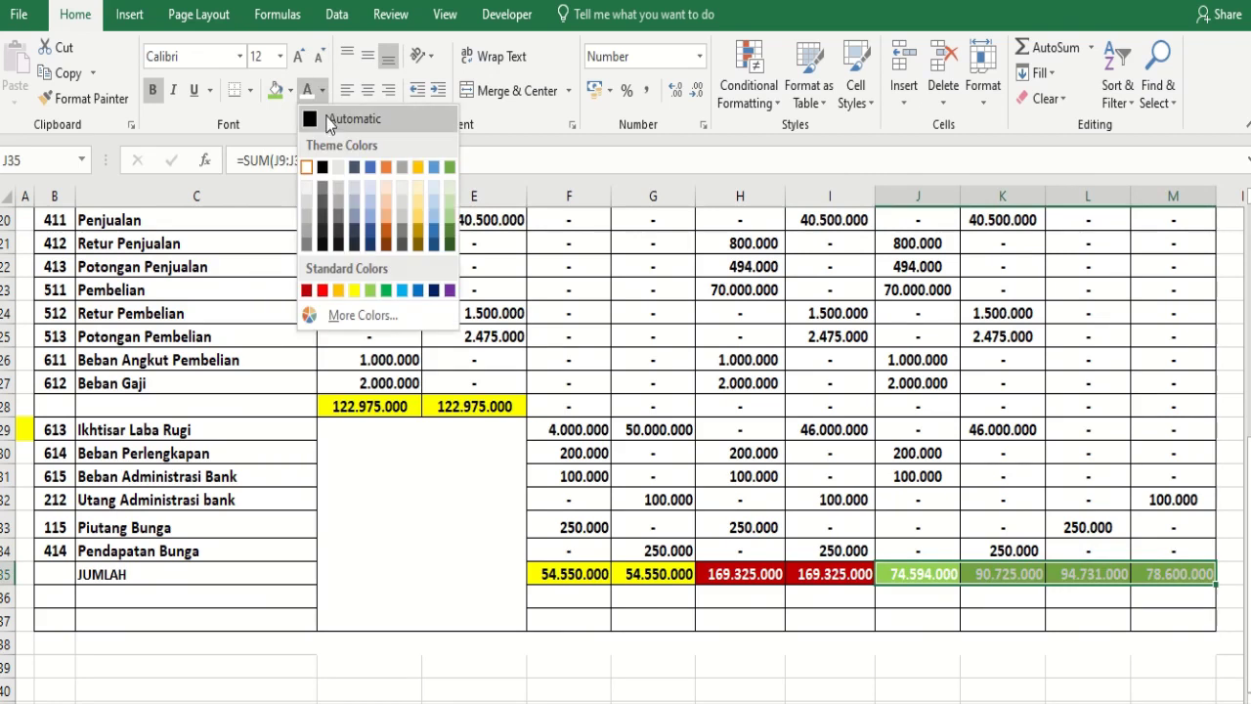
pyautogui.click(328, 120)
# Review the LABA/RUGI debit and credit totals in J35 and K35
pyautogui.click(975, 573)
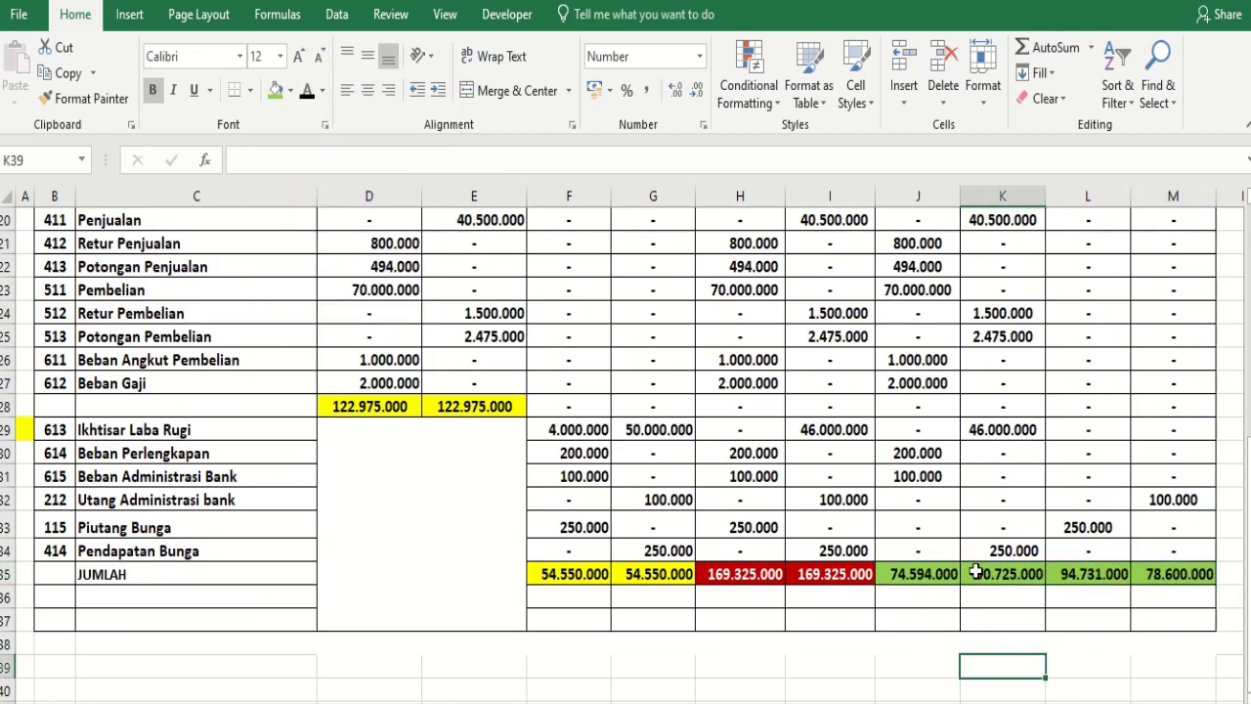
pyautogui.click(946, 576)
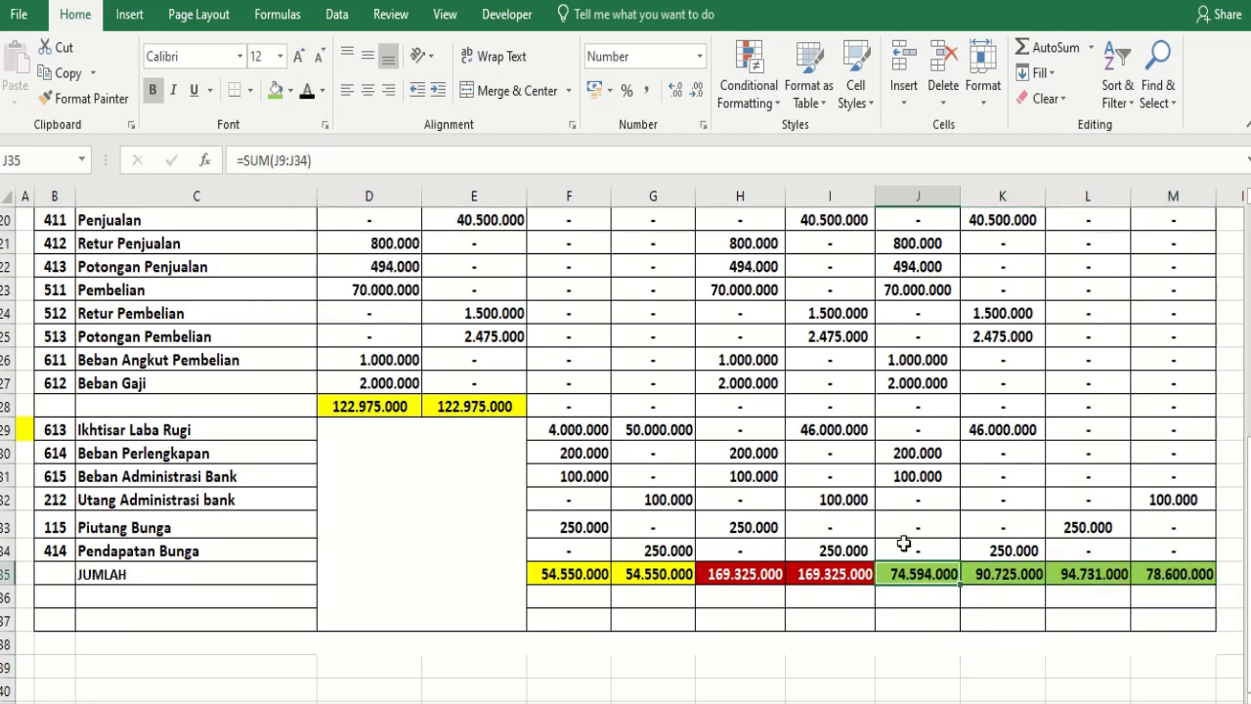
pyautogui.click(1010, 573)
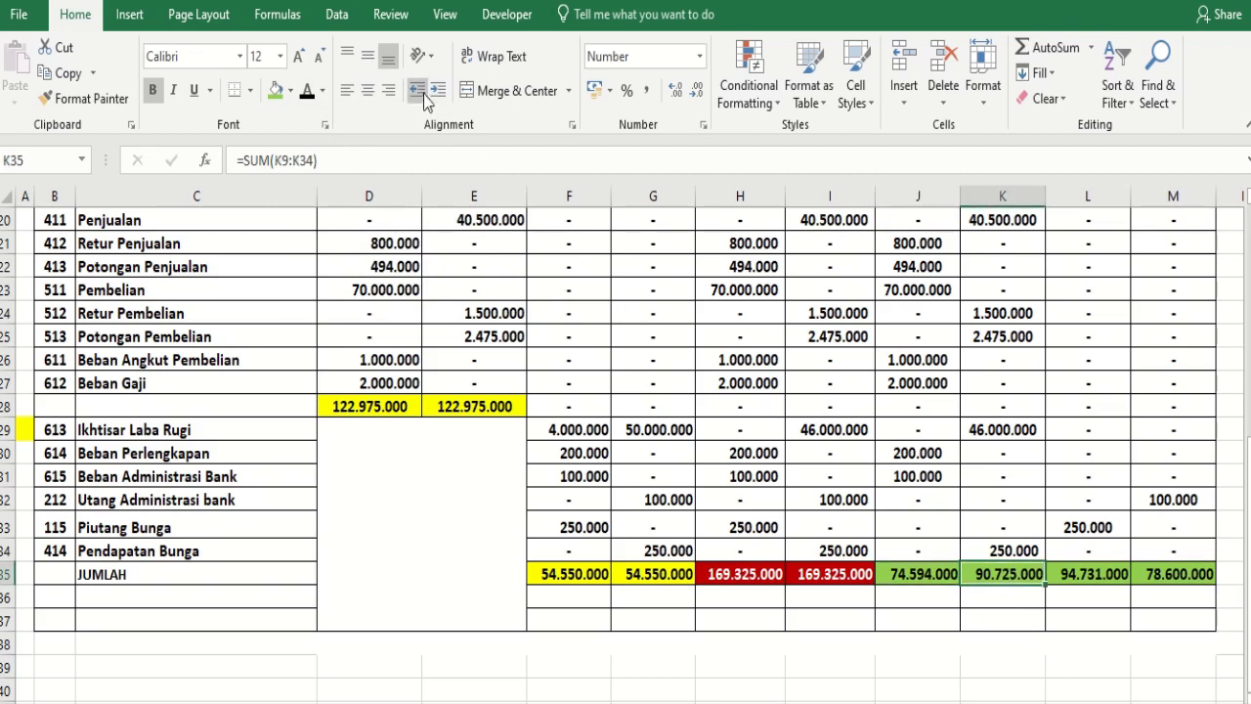
# Fill the LABA/RUGI credit total K35 with light blue and the NERACA debit total L35 with light gold
pyautogui.click(288, 96)
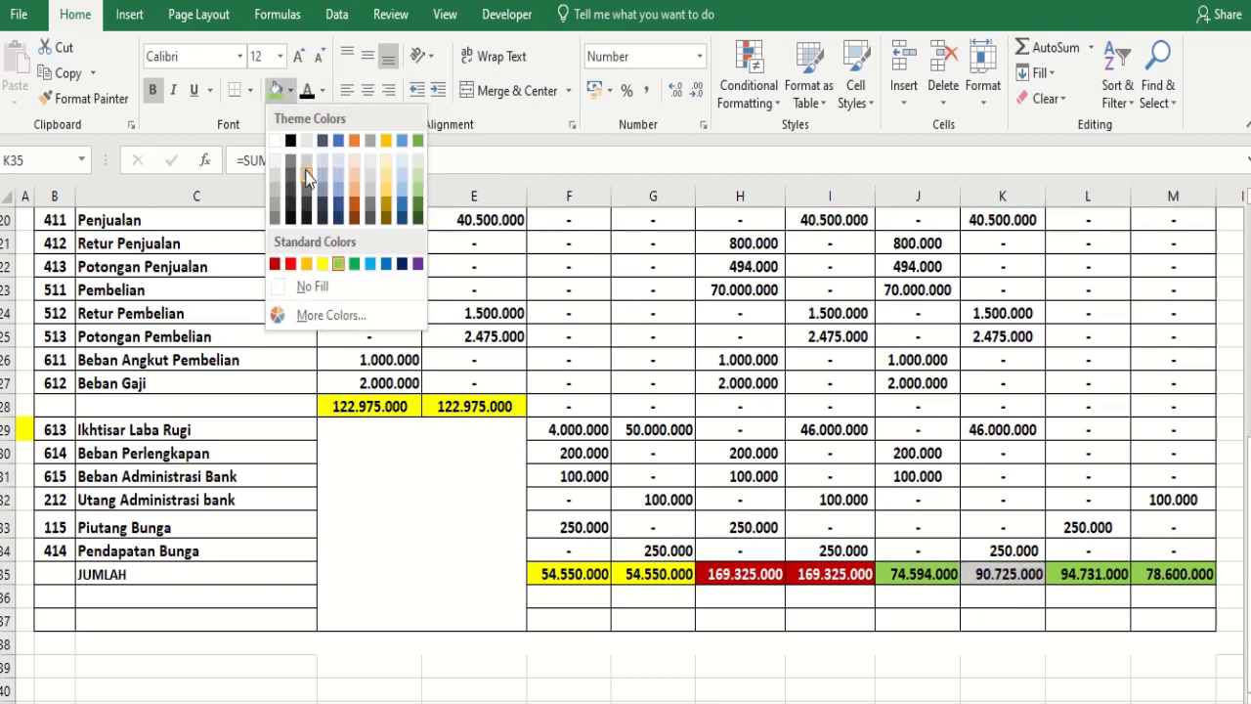
pyautogui.click(335, 173)
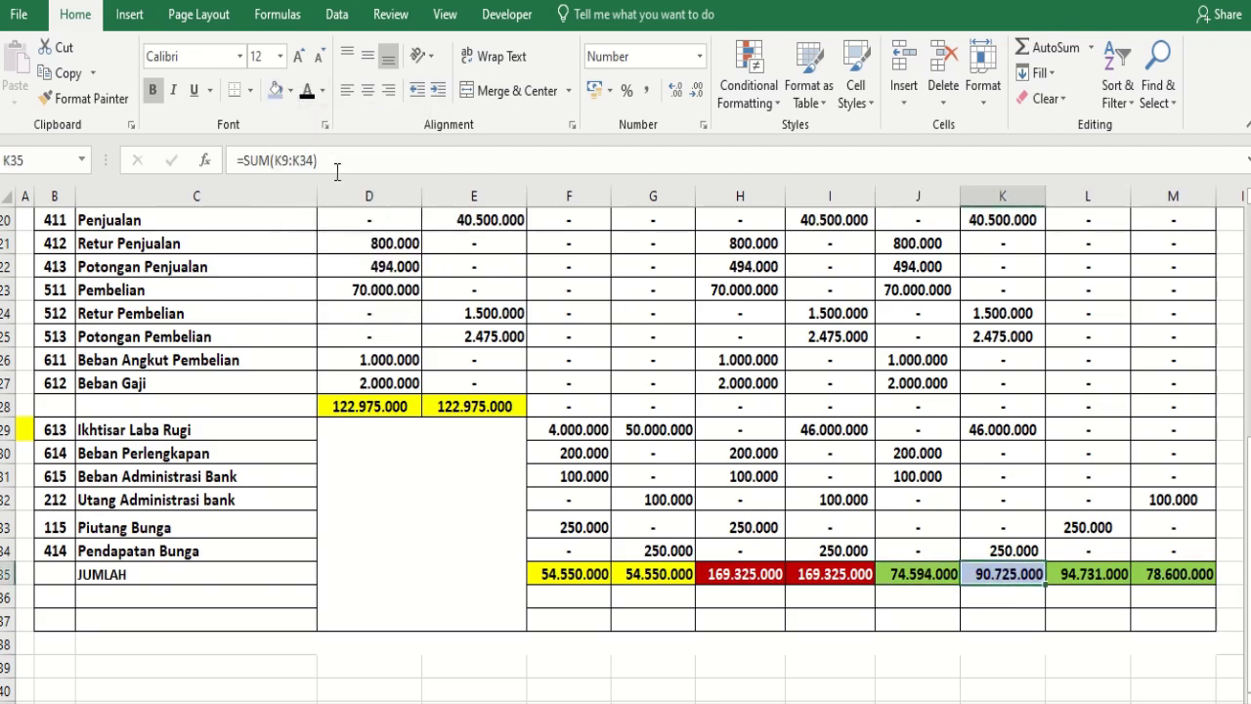
pyautogui.click(1097, 565)
pyautogui.click(285, 94)
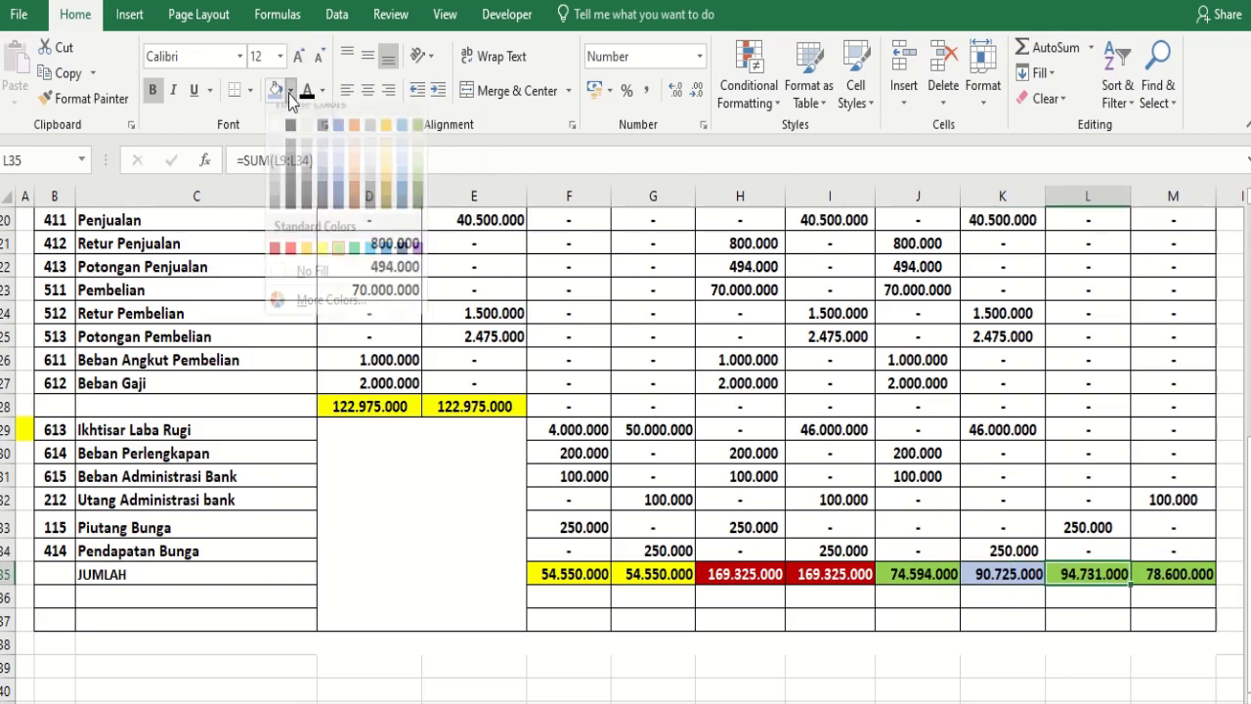
pyautogui.click(308, 164)
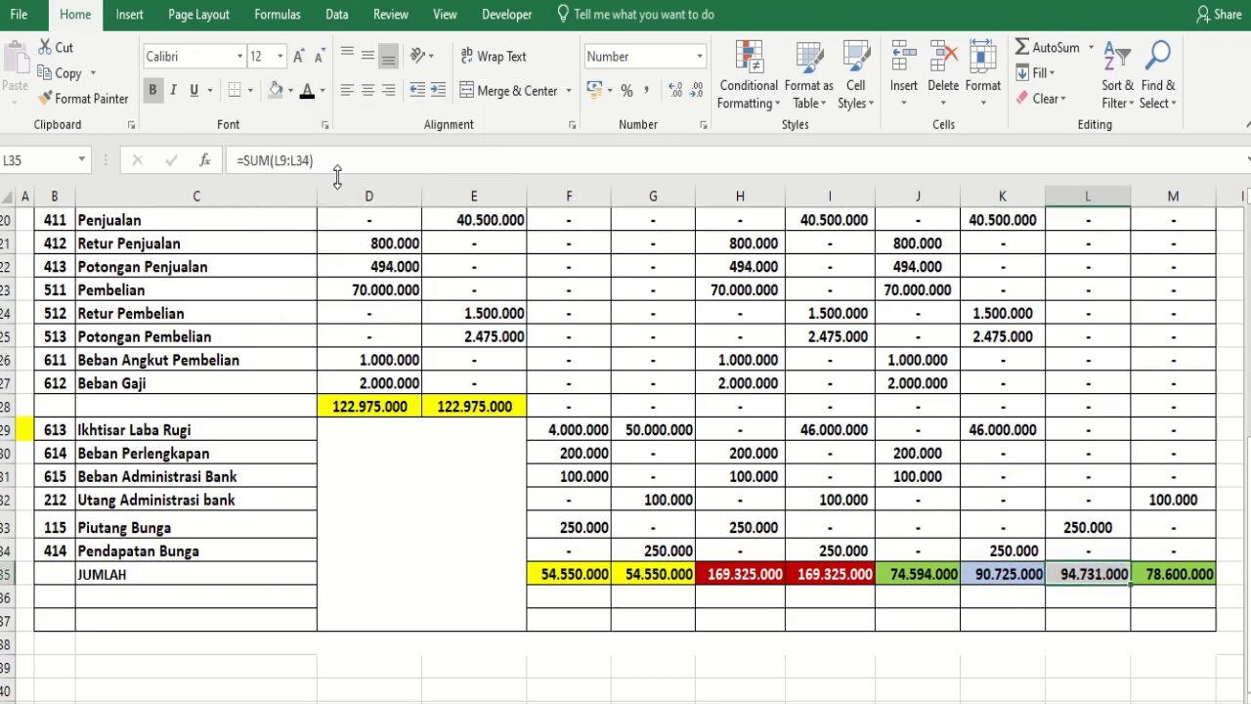
pyautogui.click(296, 95)
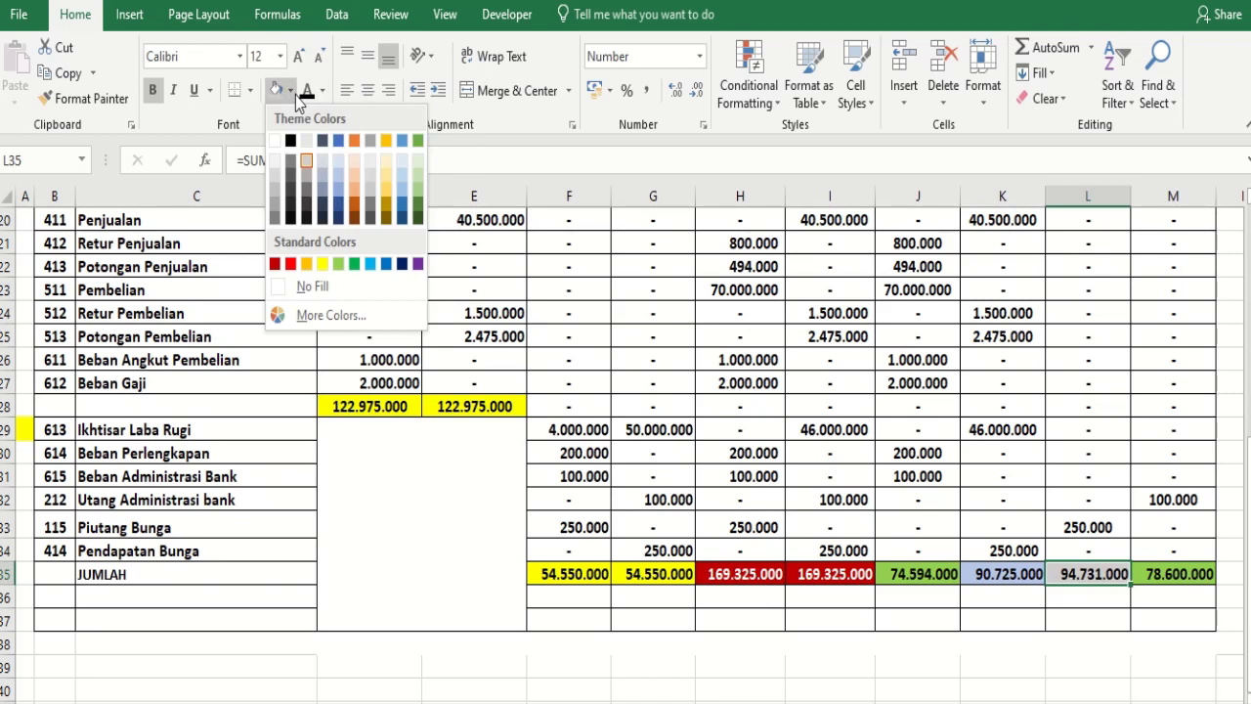
pyautogui.click(383, 175)
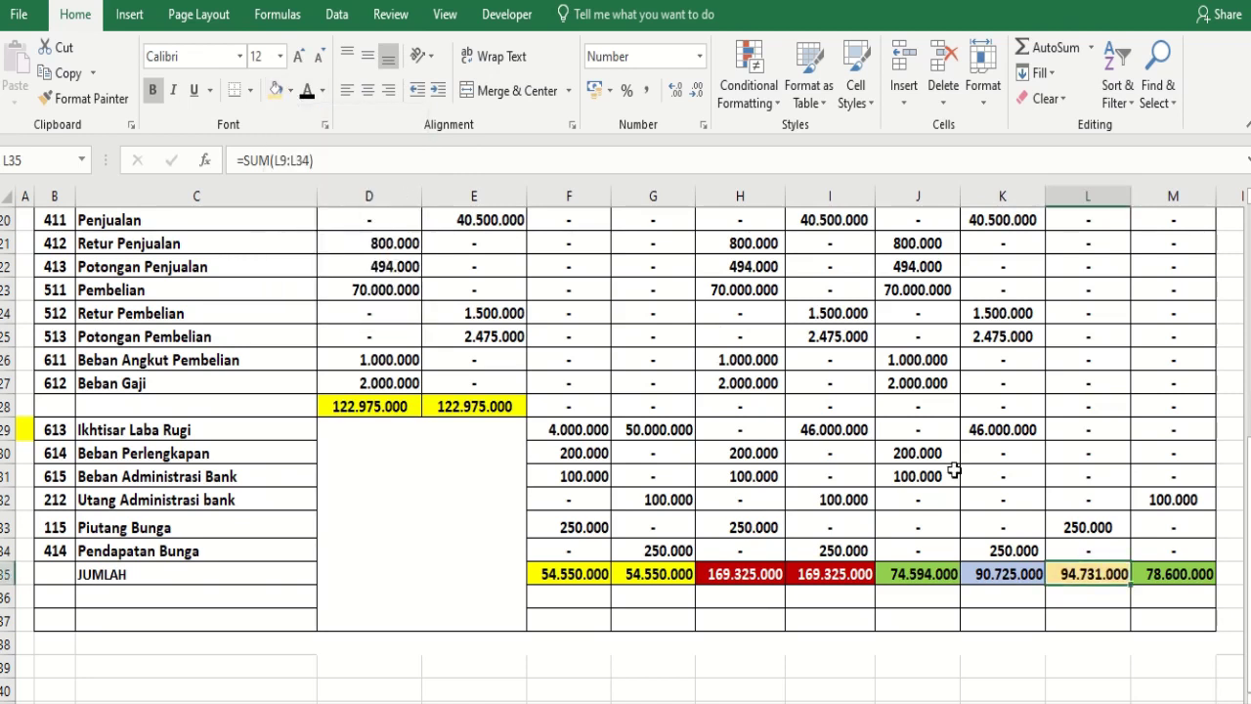
# Fill the NERACA credit total M35 with gray
pyautogui.click(1166, 569)
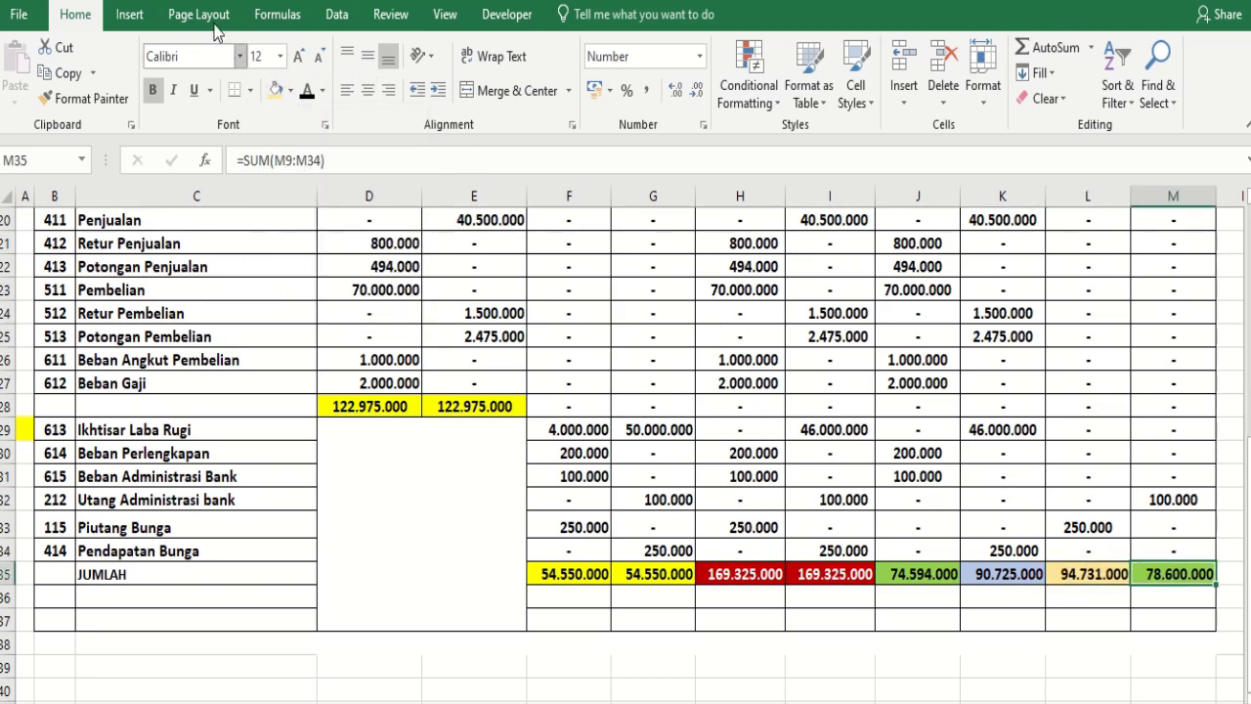
pyautogui.click(292, 91)
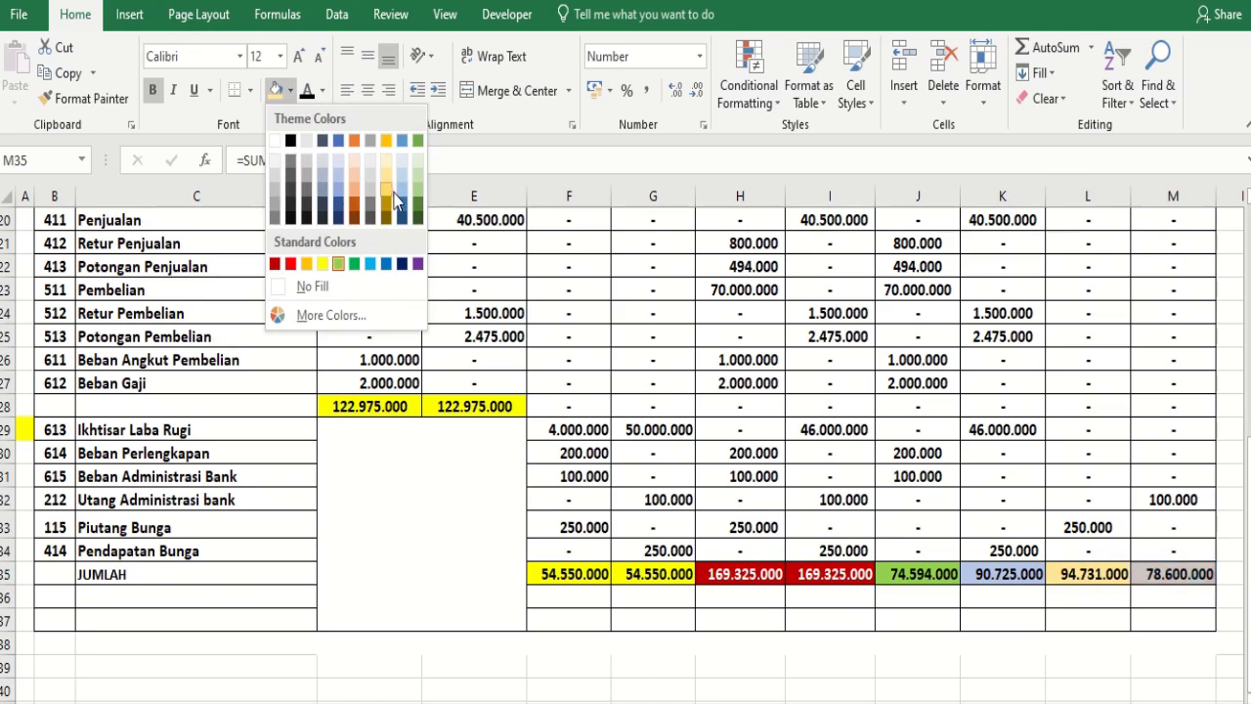
pyautogui.click(307, 191)
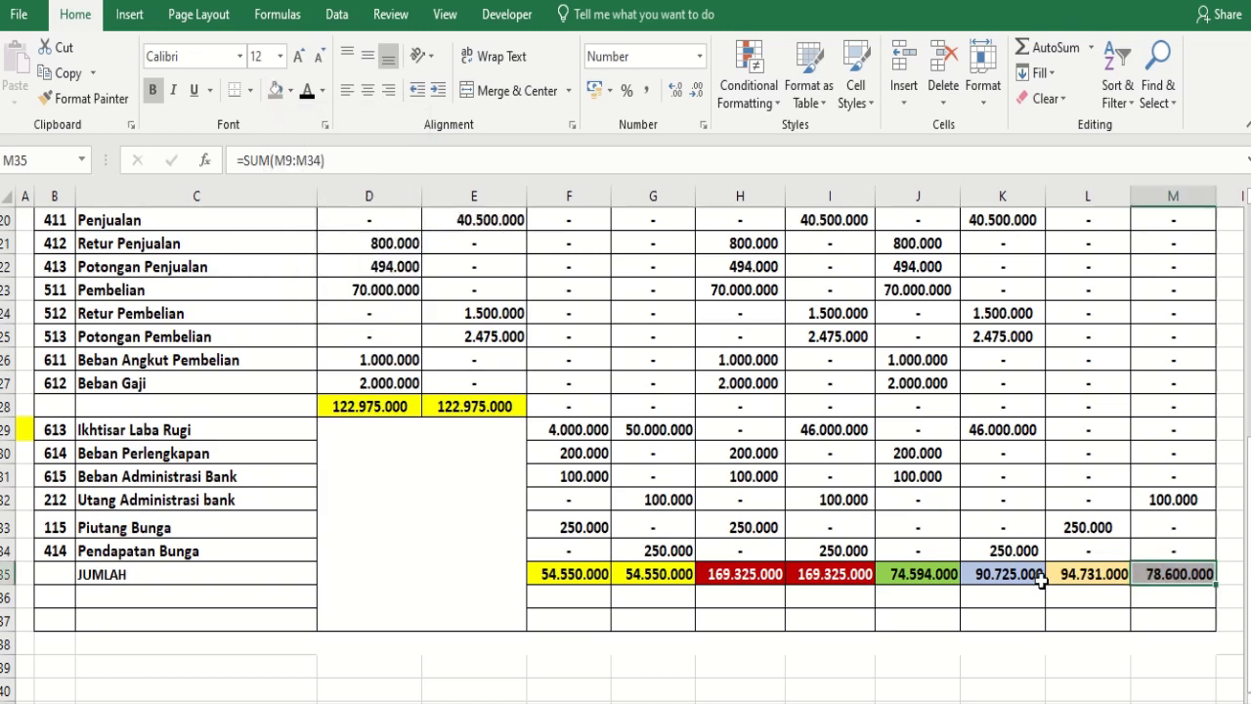
pyautogui.click(1107, 644)
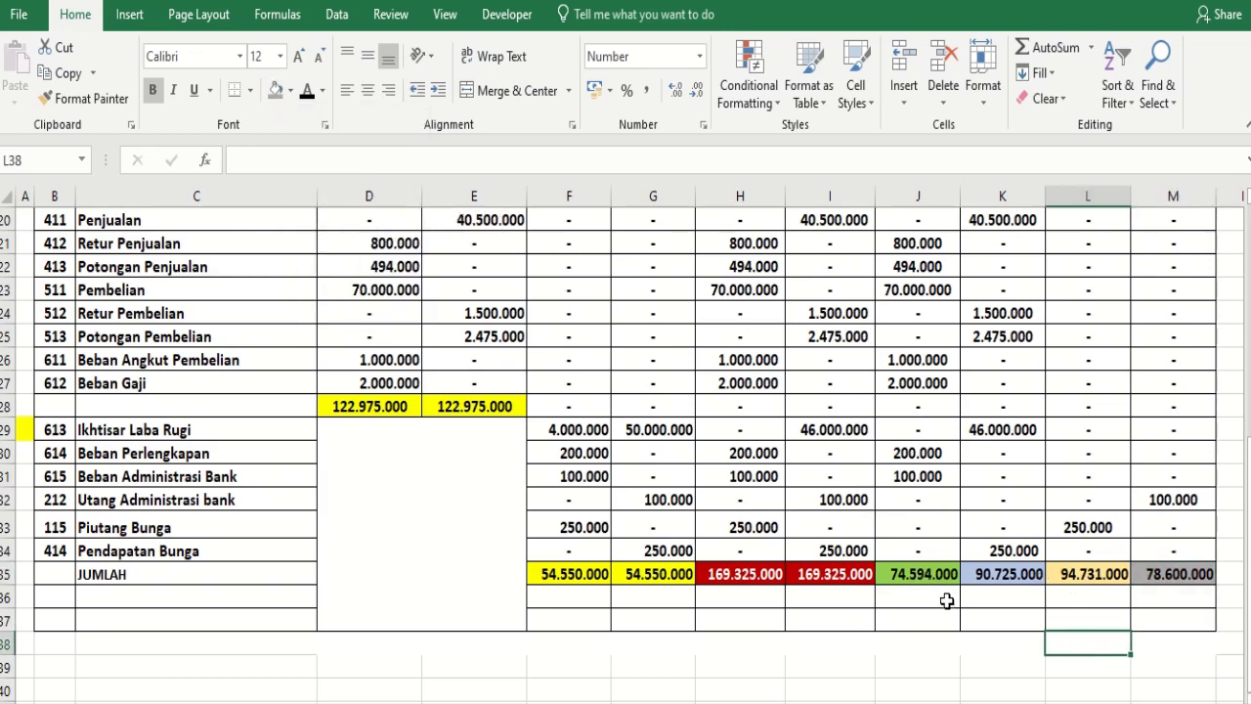
# Calculate the LABA/RUGI difference in J36 with the formula =K35-J35
pyautogui.click(943, 596)
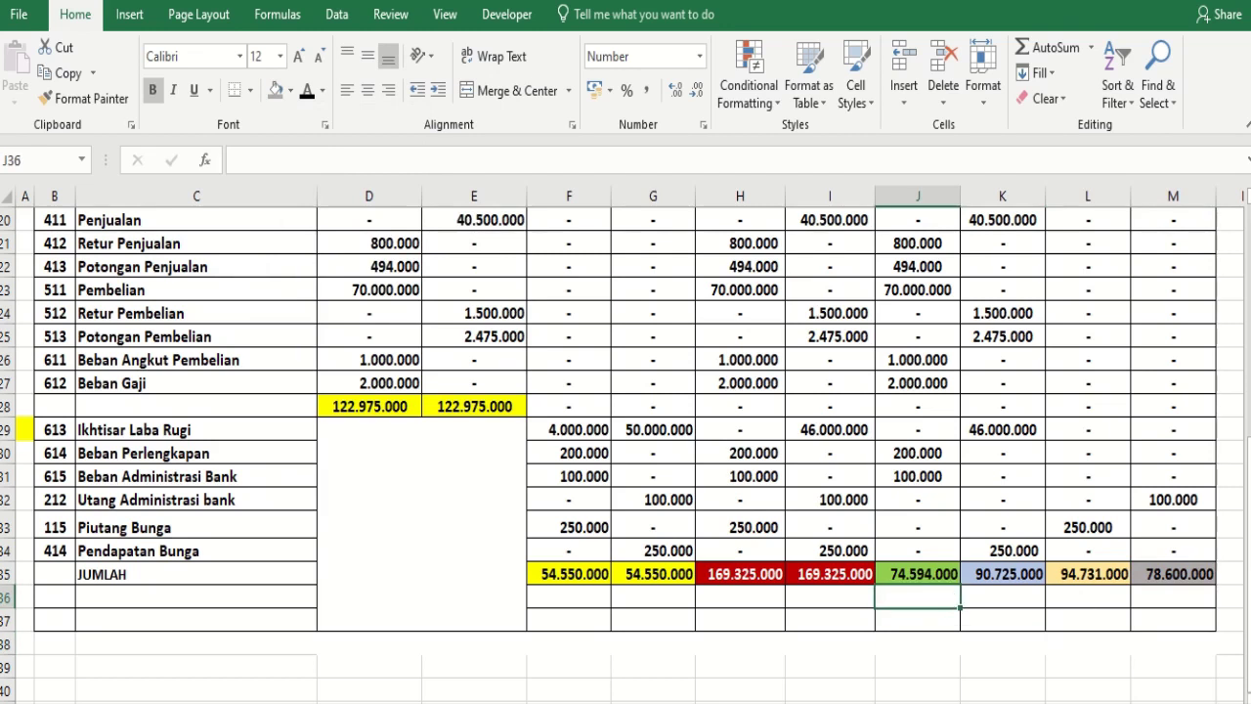
pyautogui.write('=')
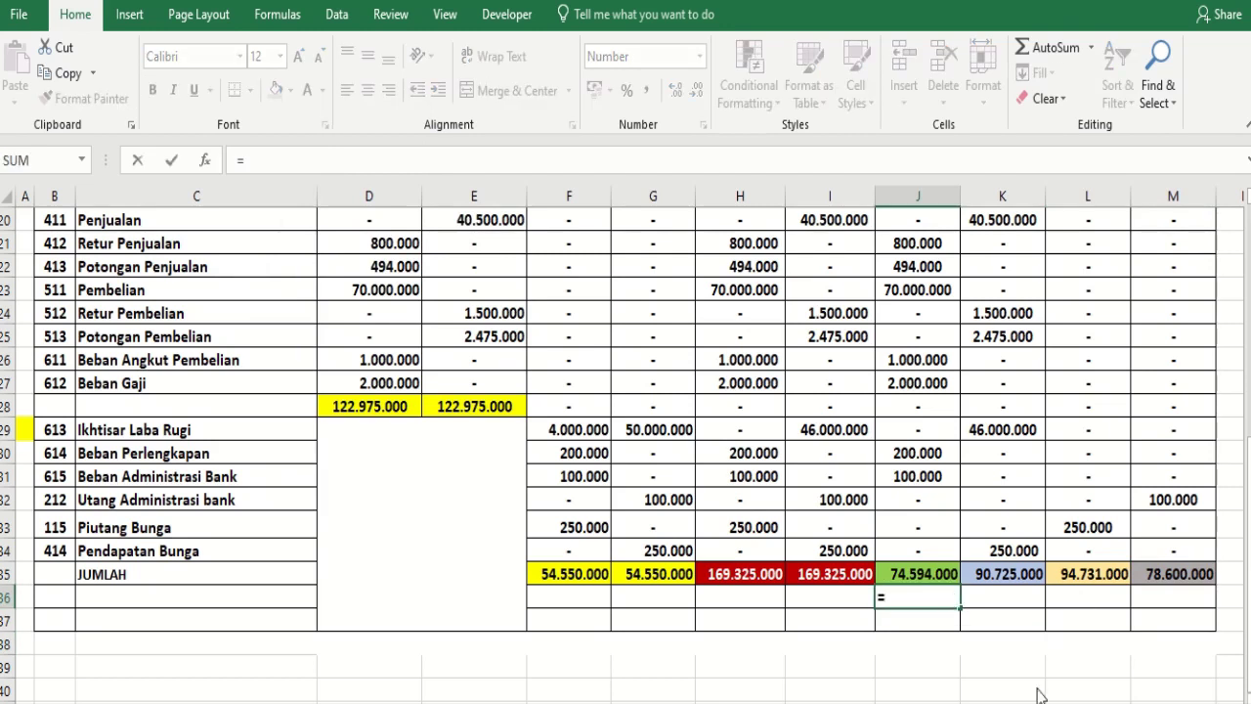
pyautogui.click(1002, 568)
pyautogui.write('-')
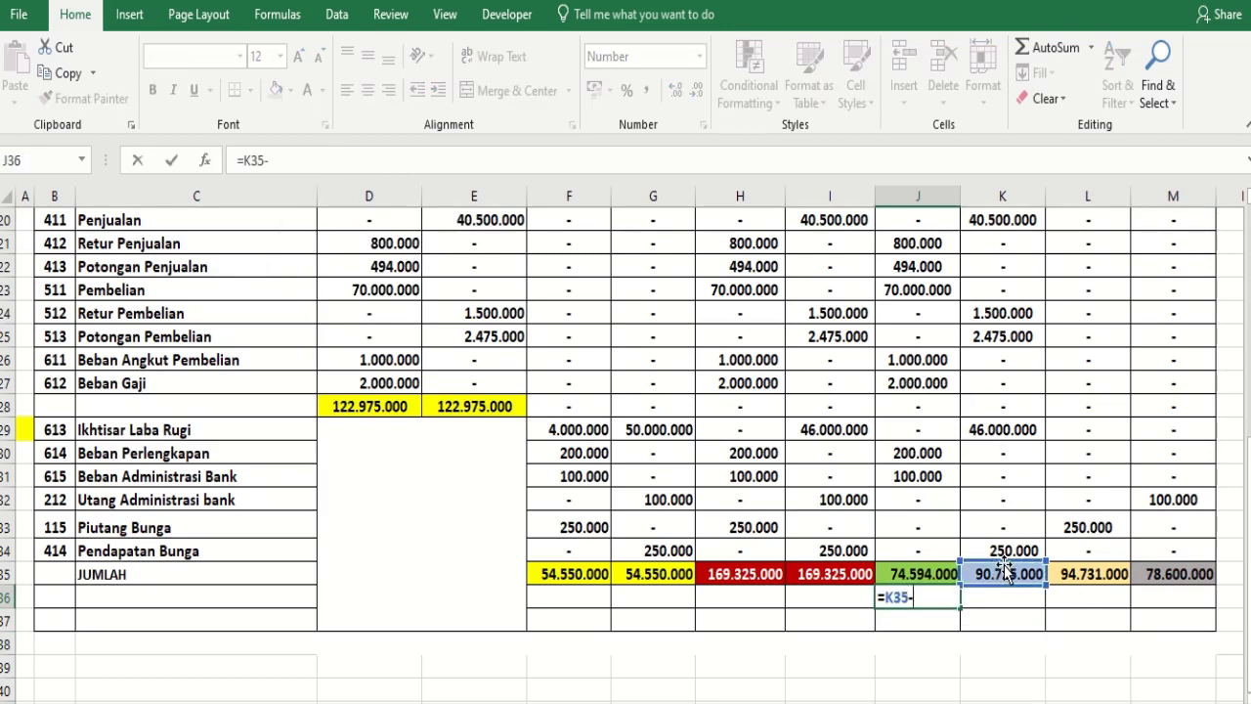
pyautogui.click(933, 575)
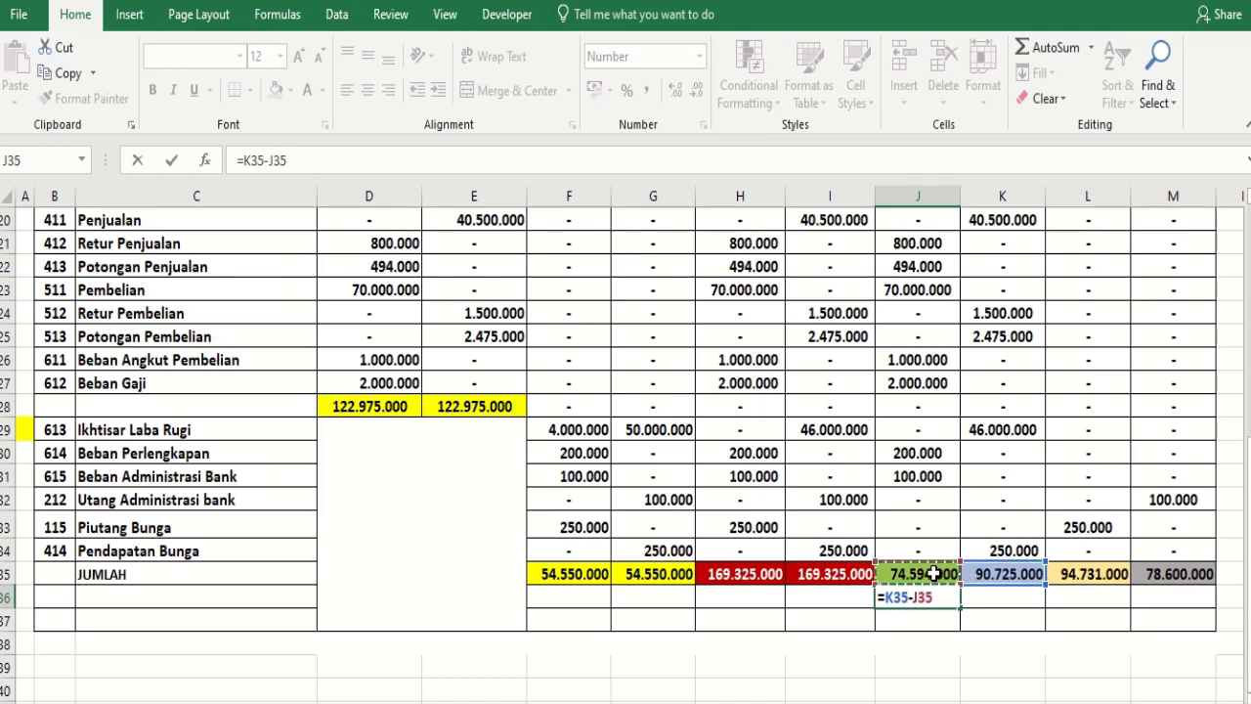
pyautogui.press('Return')
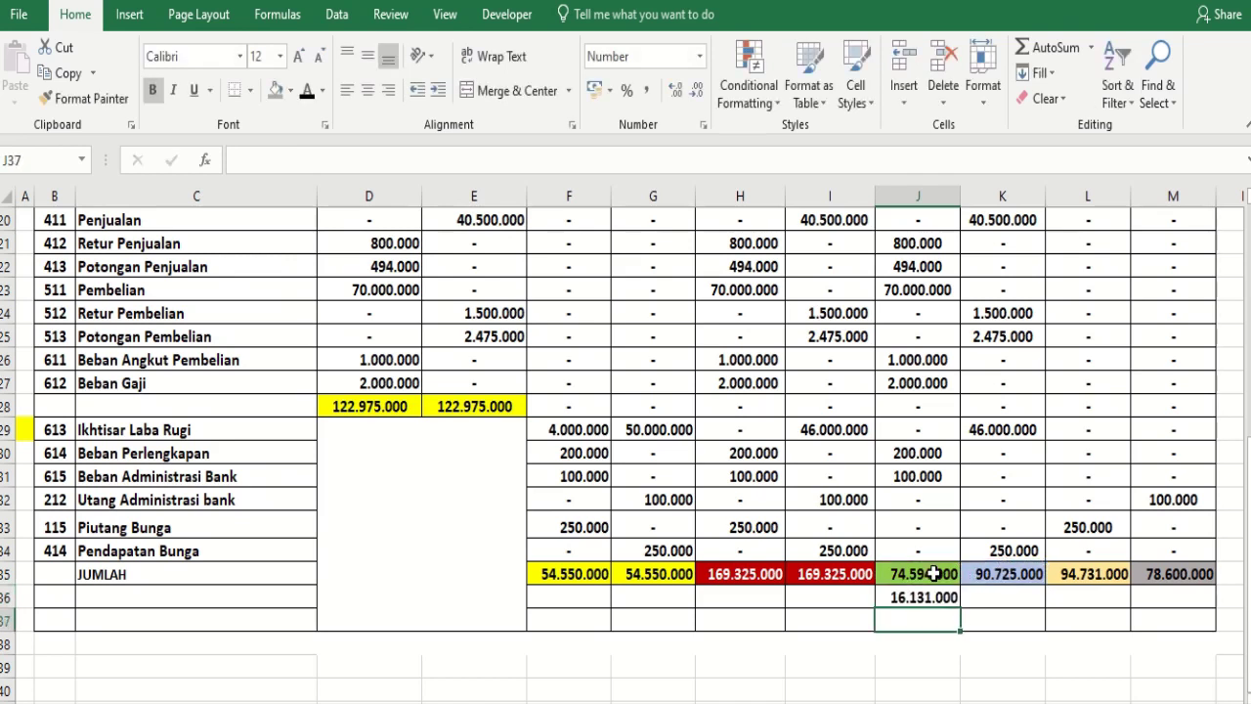
# Calculate the NERACA difference in M36 with the formula =L35-M35
pyautogui.click(1156, 597)
pyautogui.scroll(4, 1156, 595)
pyautogui.scroll(-5, 1156, 595)
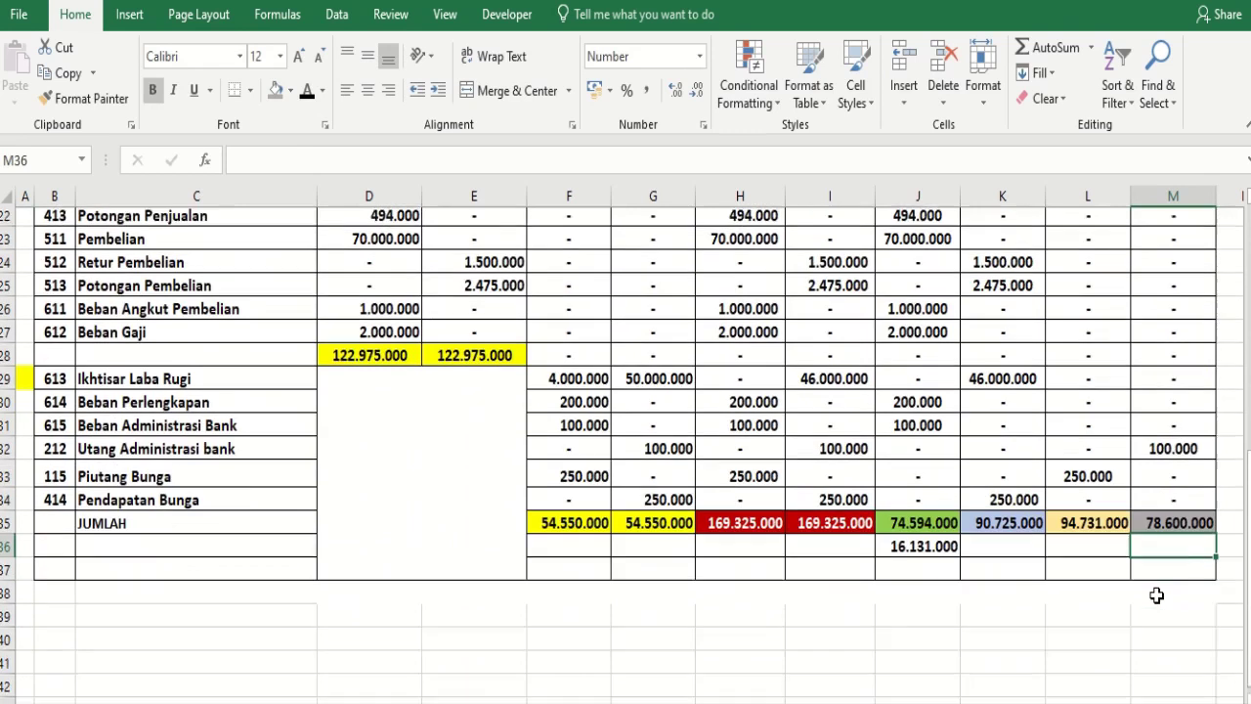
pyautogui.scroll(-1, 1157, 595)
pyautogui.write('=')
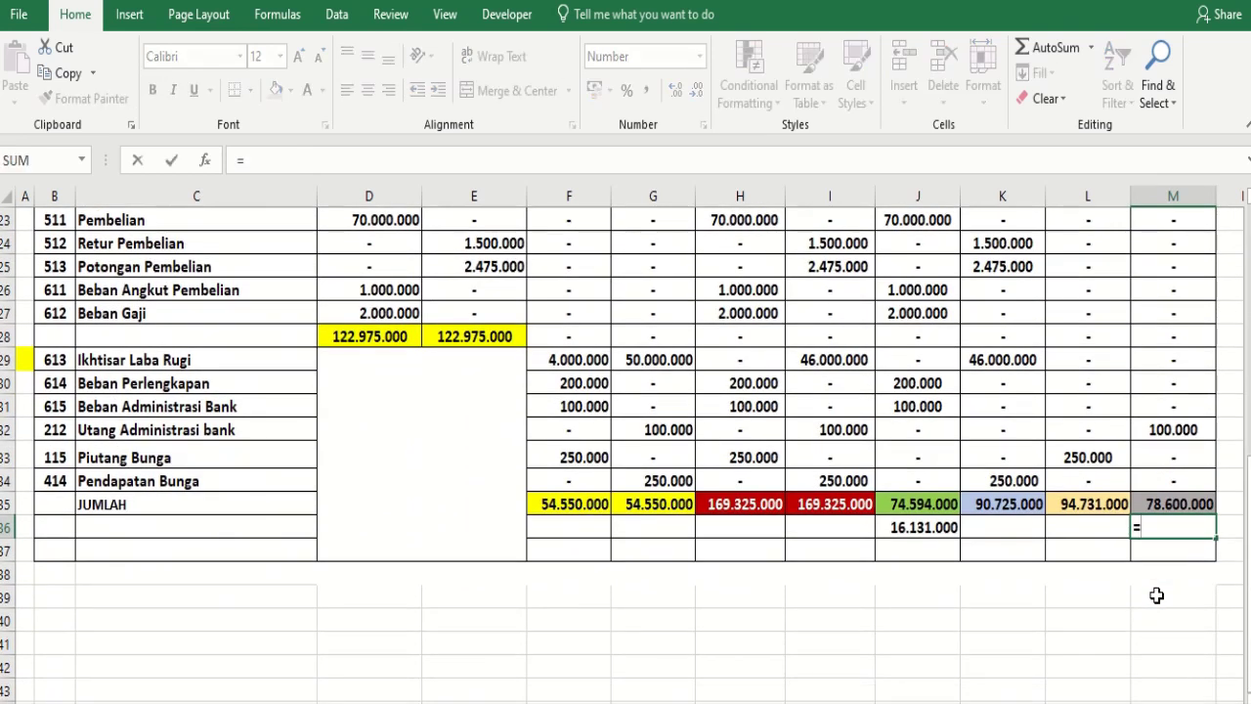
pyautogui.click(1081, 504)
pyautogui.write('-')
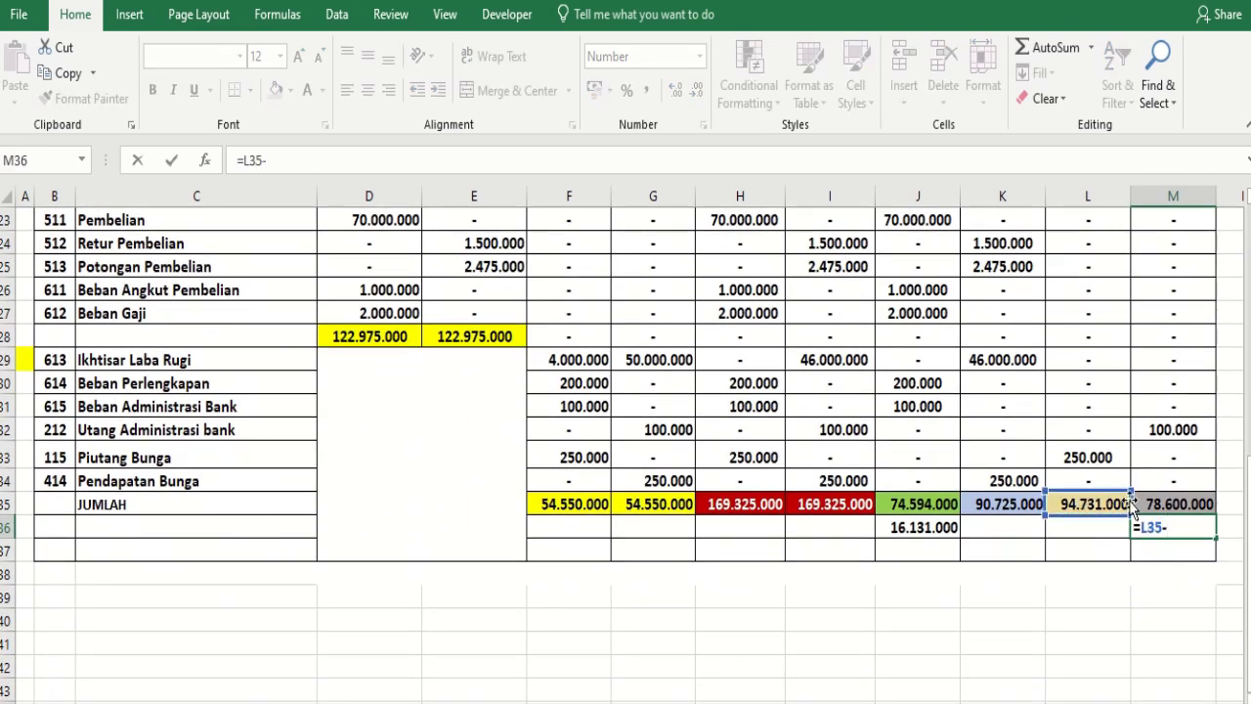
pyautogui.click(1160, 506)
pyautogui.press('Return')
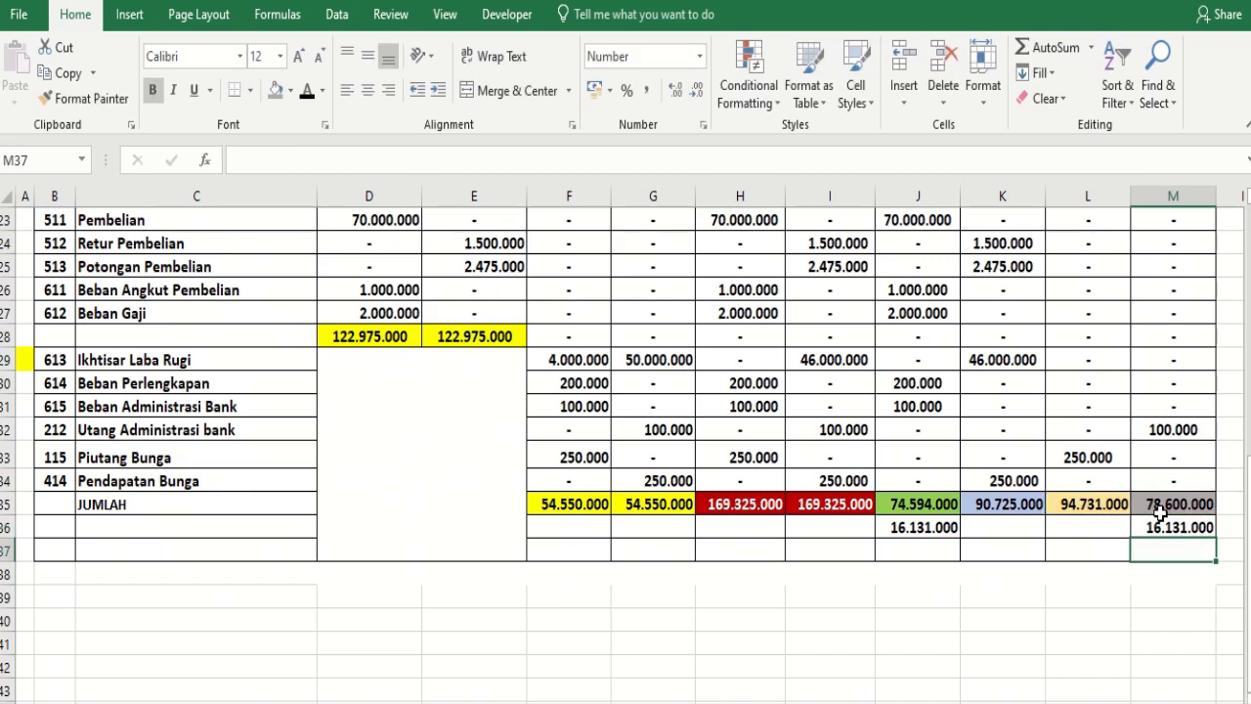
pyautogui.click(946, 553)
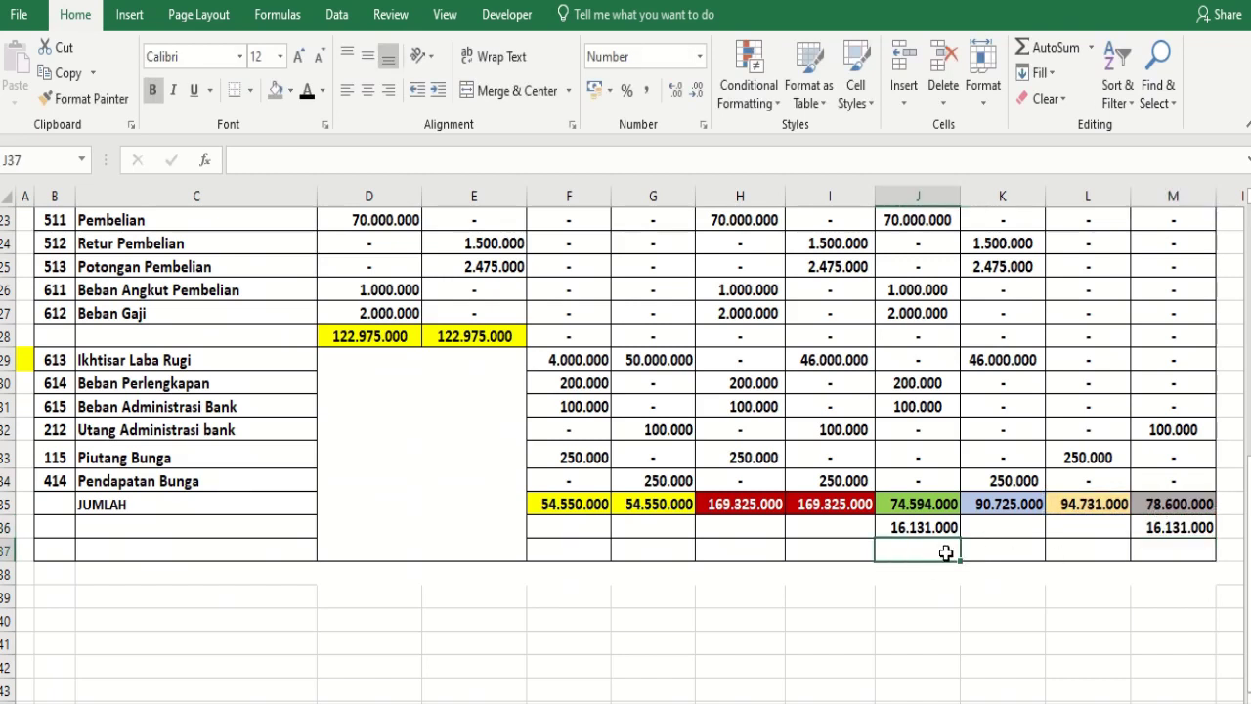
pyautogui.write('=')
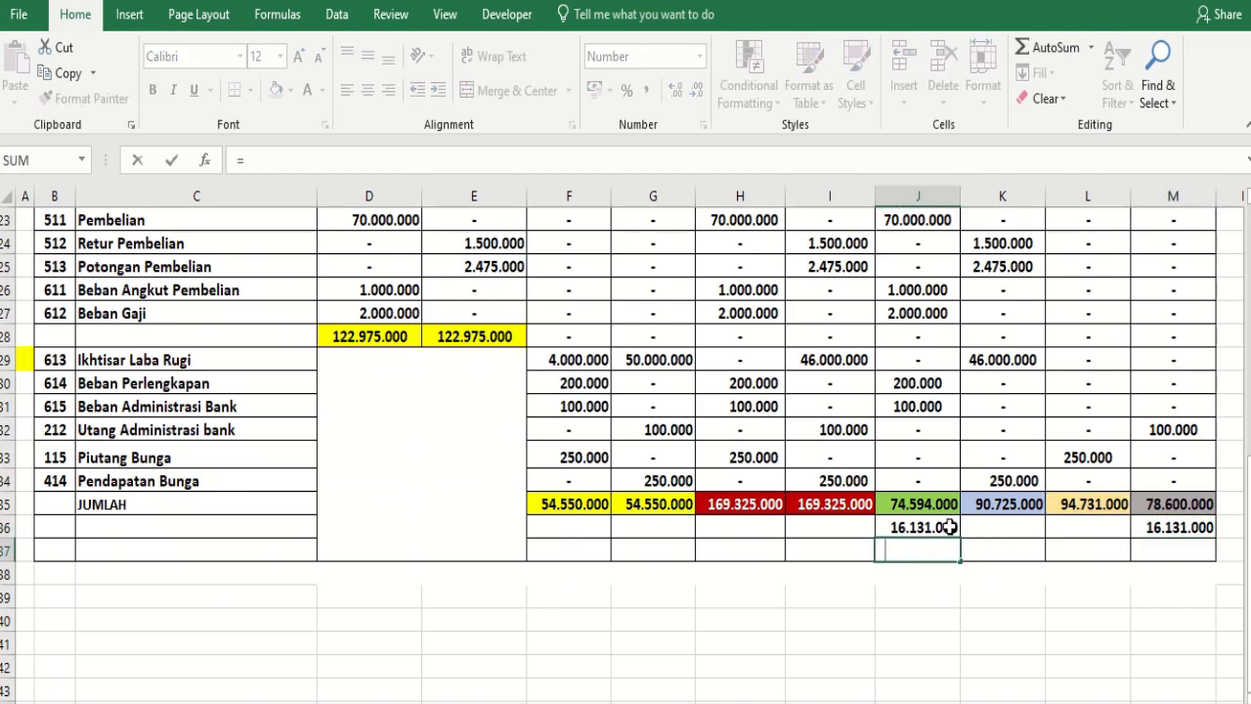
pyautogui.click(950, 641)
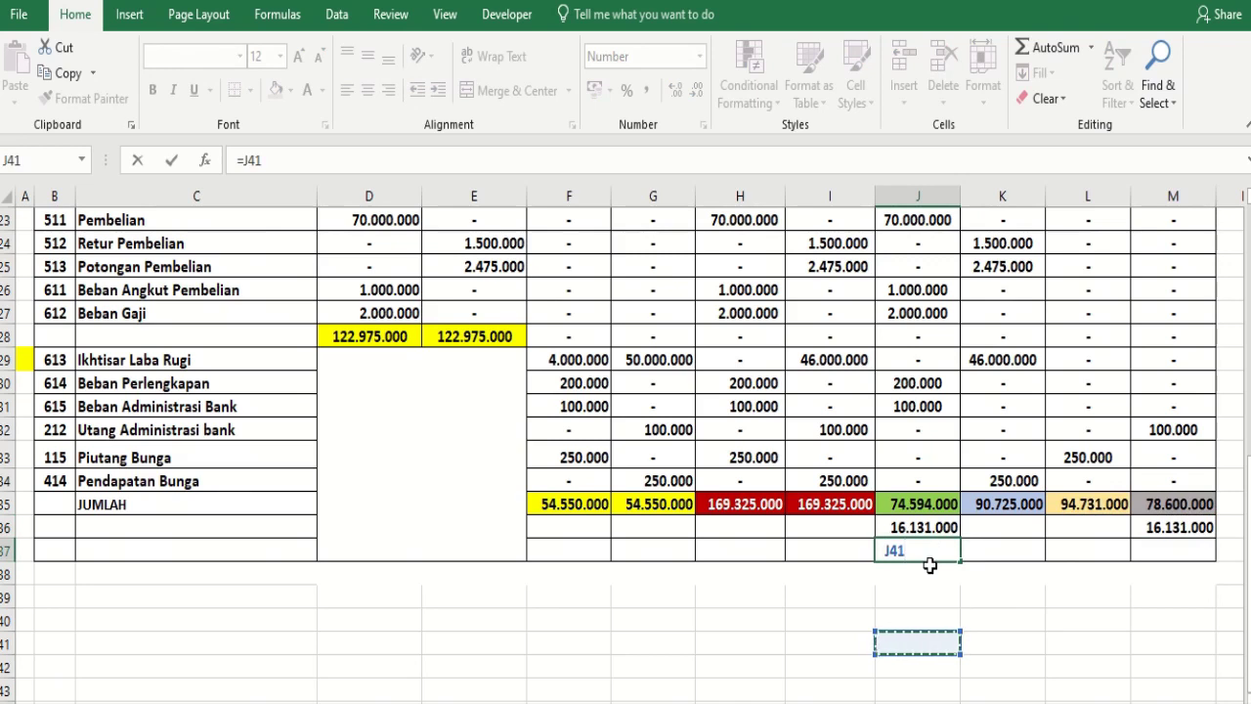
pyautogui.press('BackSpace')
pyautogui.press('BackSpace')
pyautogui.press('Return')
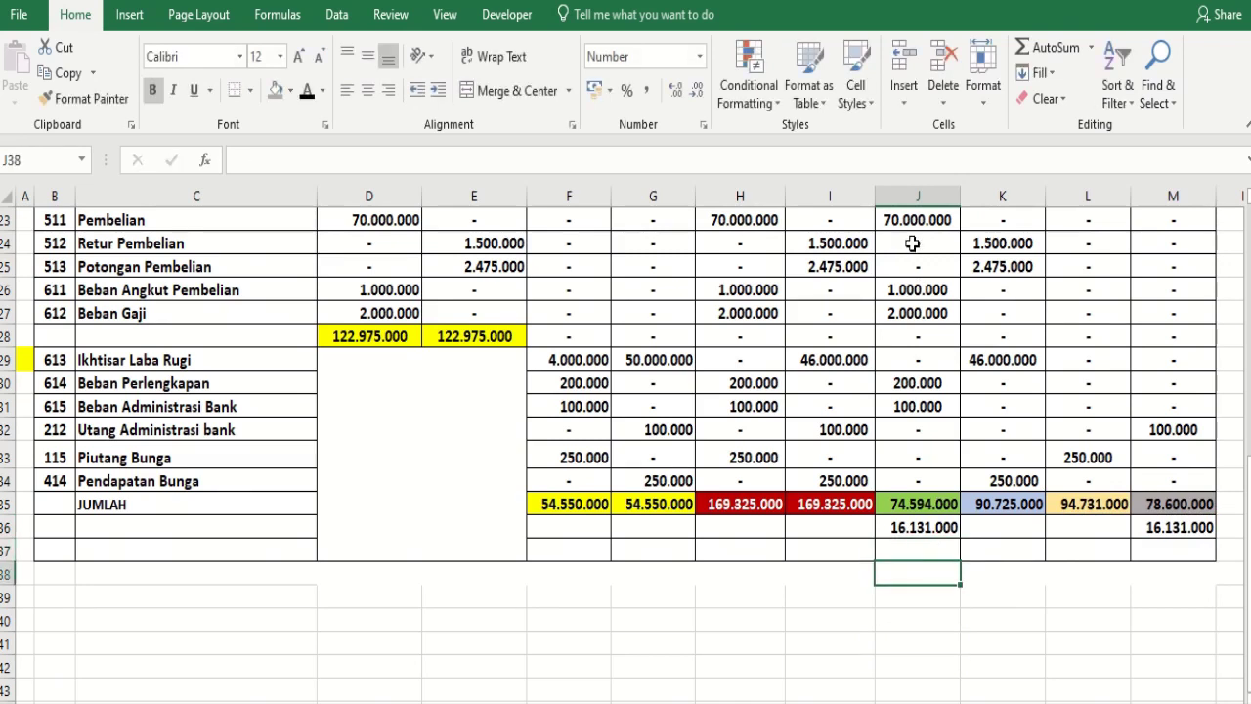
pyautogui.moveTo(953, 552); pyautogui.dragTo(1156, 553)
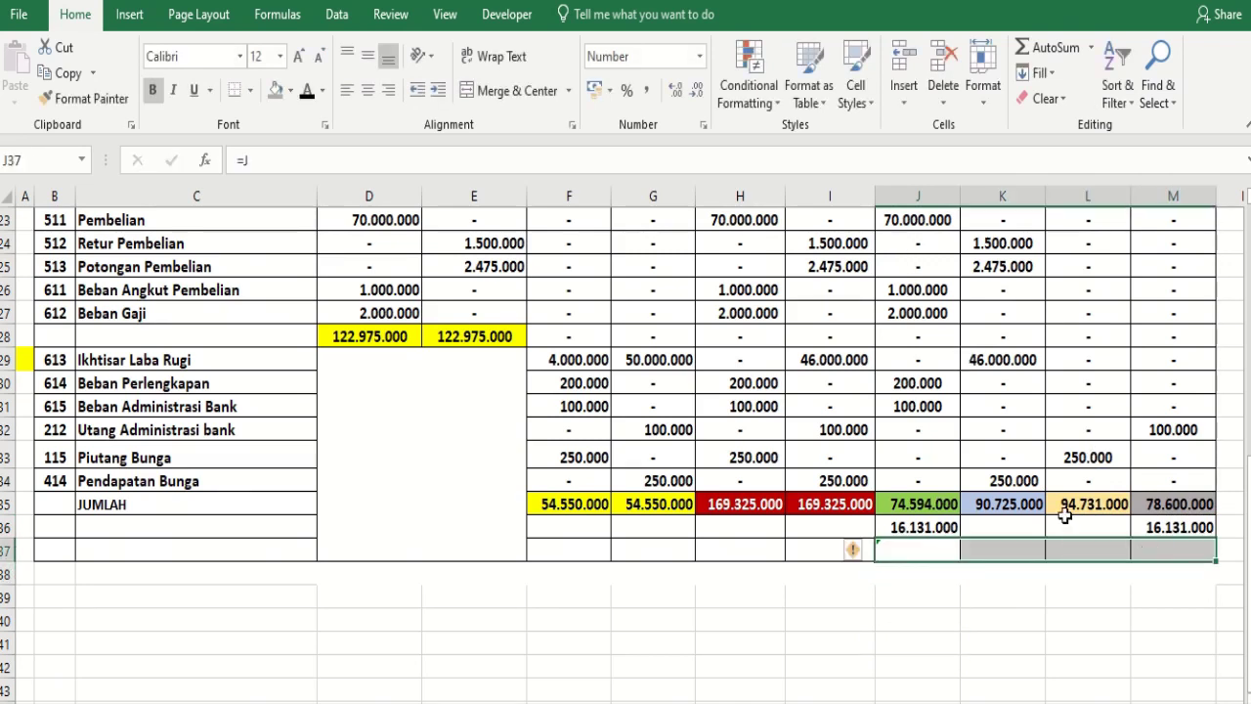
pyautogui.press('Delete')
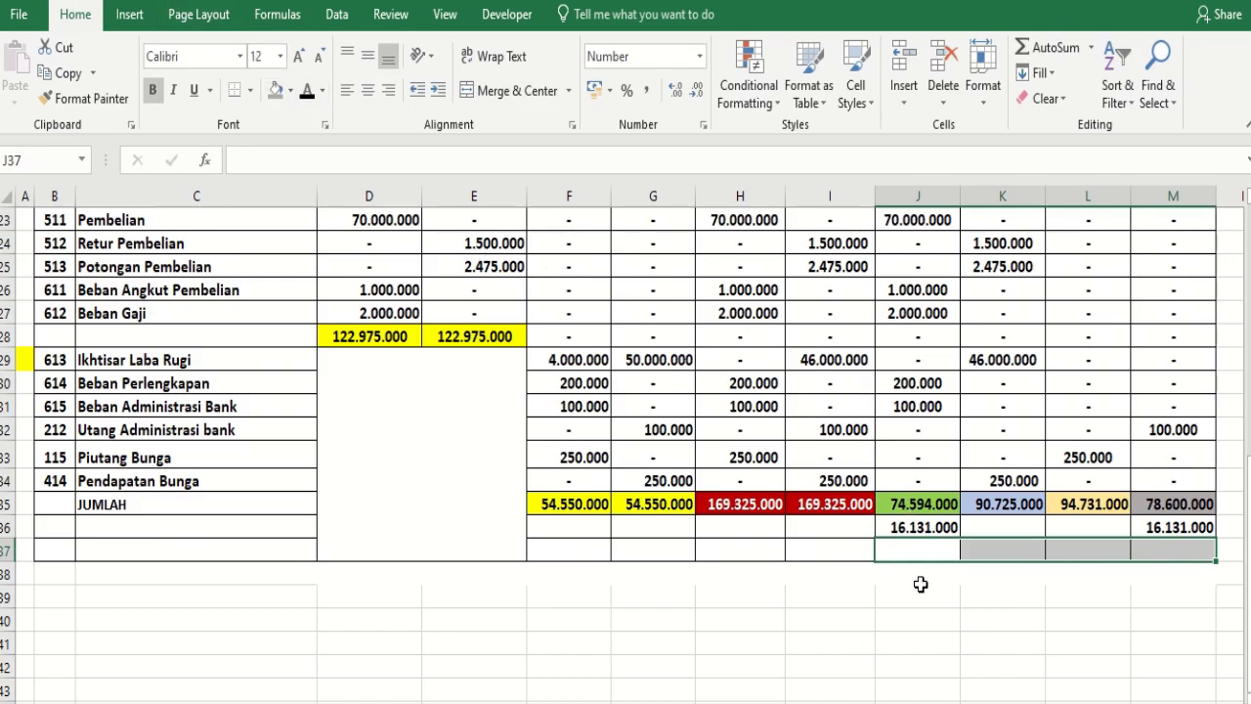
# Enter the balancing total =J35+J36 in J37 and copy the formula across to M37
pyautogui.click(925, 553)
pyautogui.write('=')
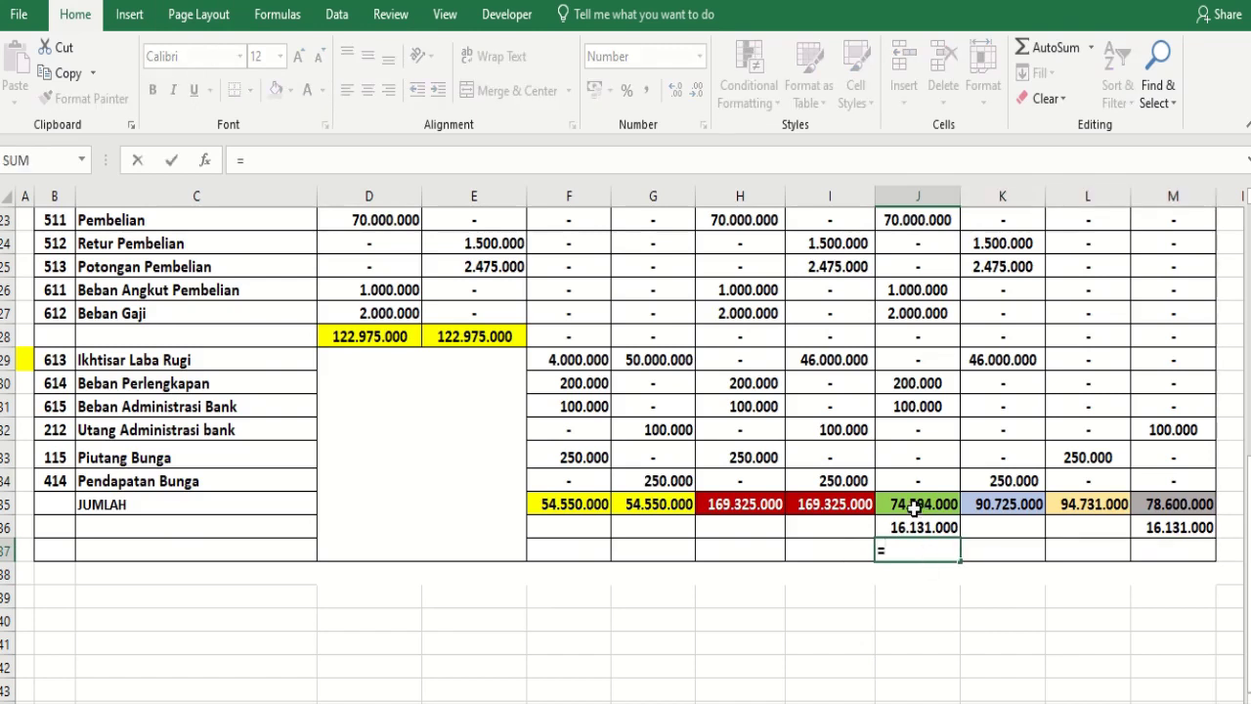
pyautogui.click(915, 507)
pyautogui.write('+')
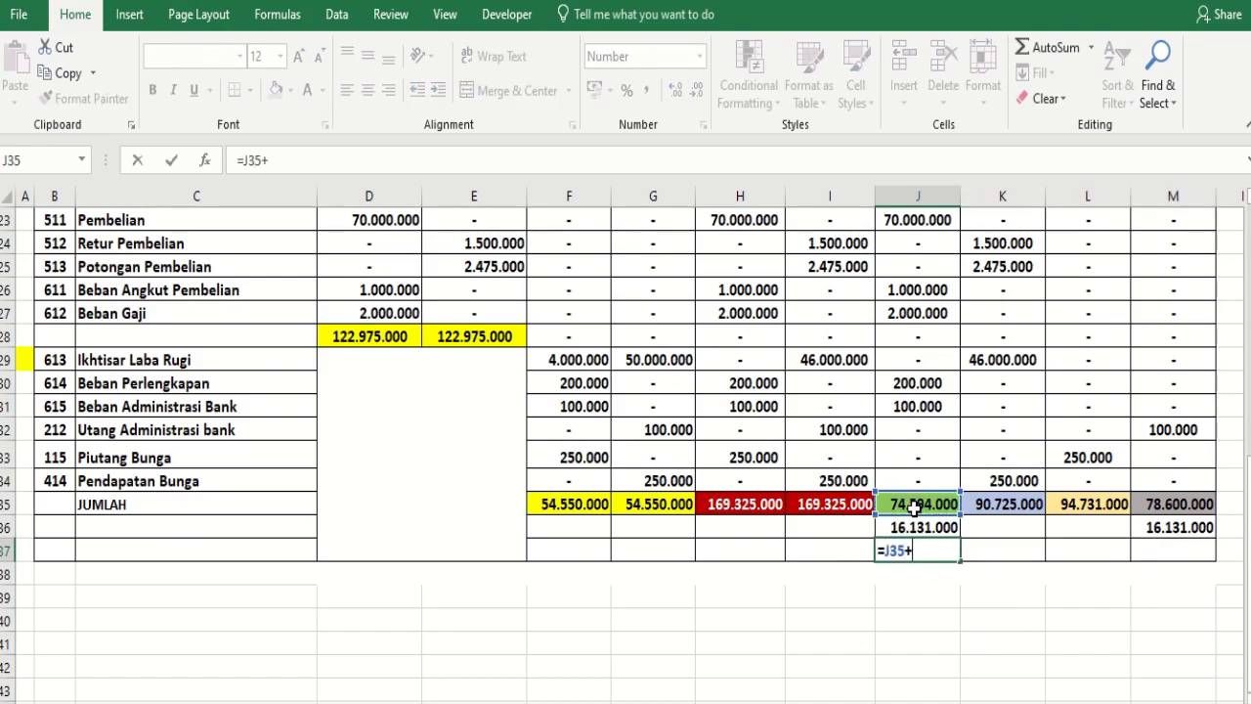
pyautogui.click(929, 527)
pyautogui.press('Return')
pyautogui.click(936, 550)
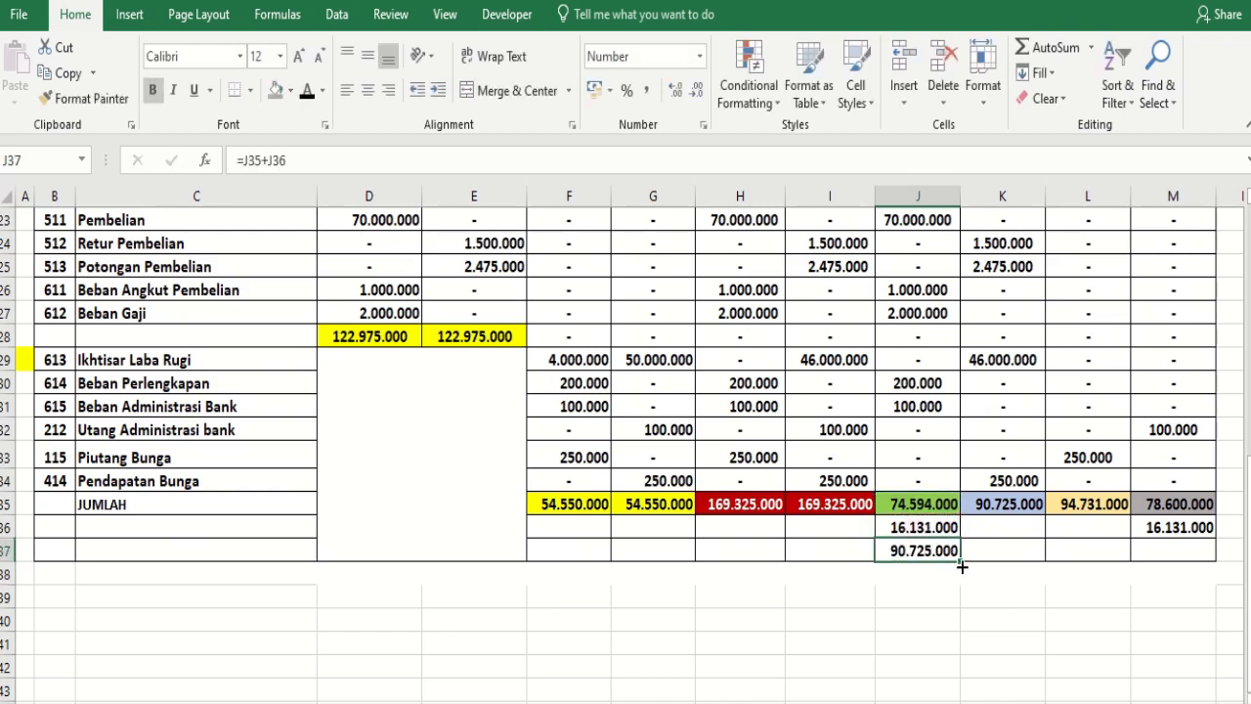
pyautogui.moveTo(992, 561); pyautogui.dragTo(1184, 579)
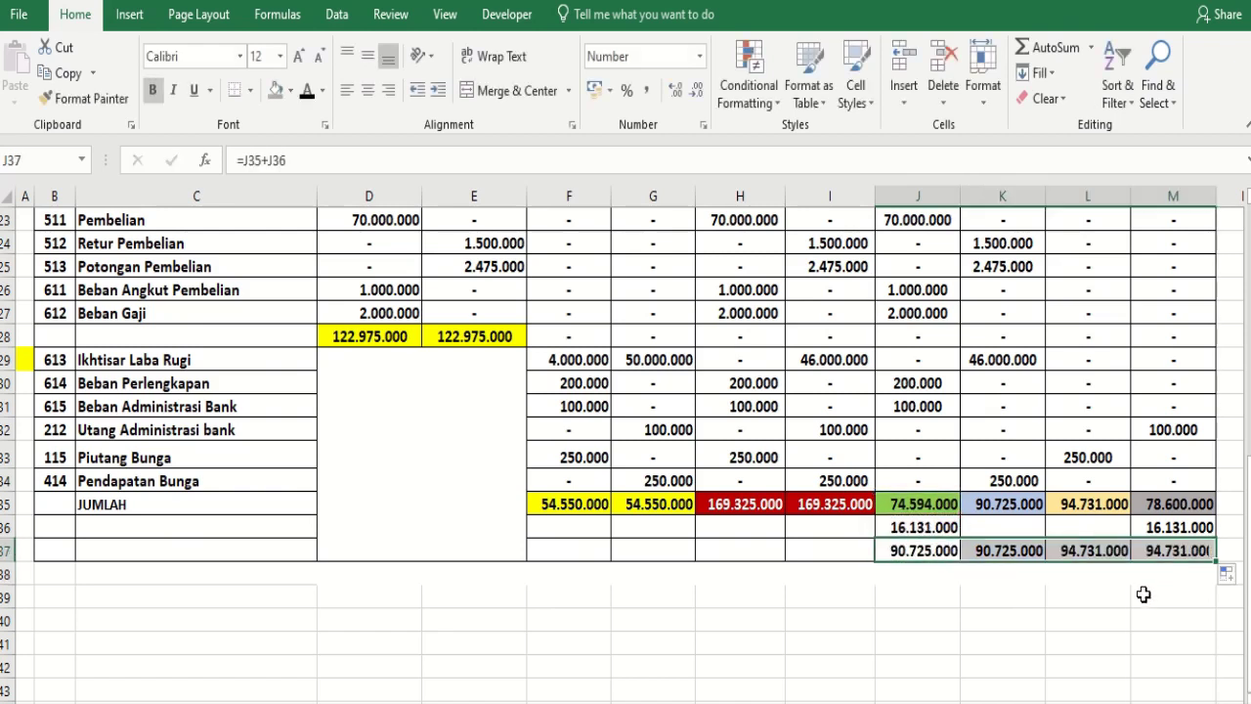
# Try a dash in the empty cell K36 below the LABA/RUGI credit total, and copy the dash cell K33
pyautogui.click(1002, 455)
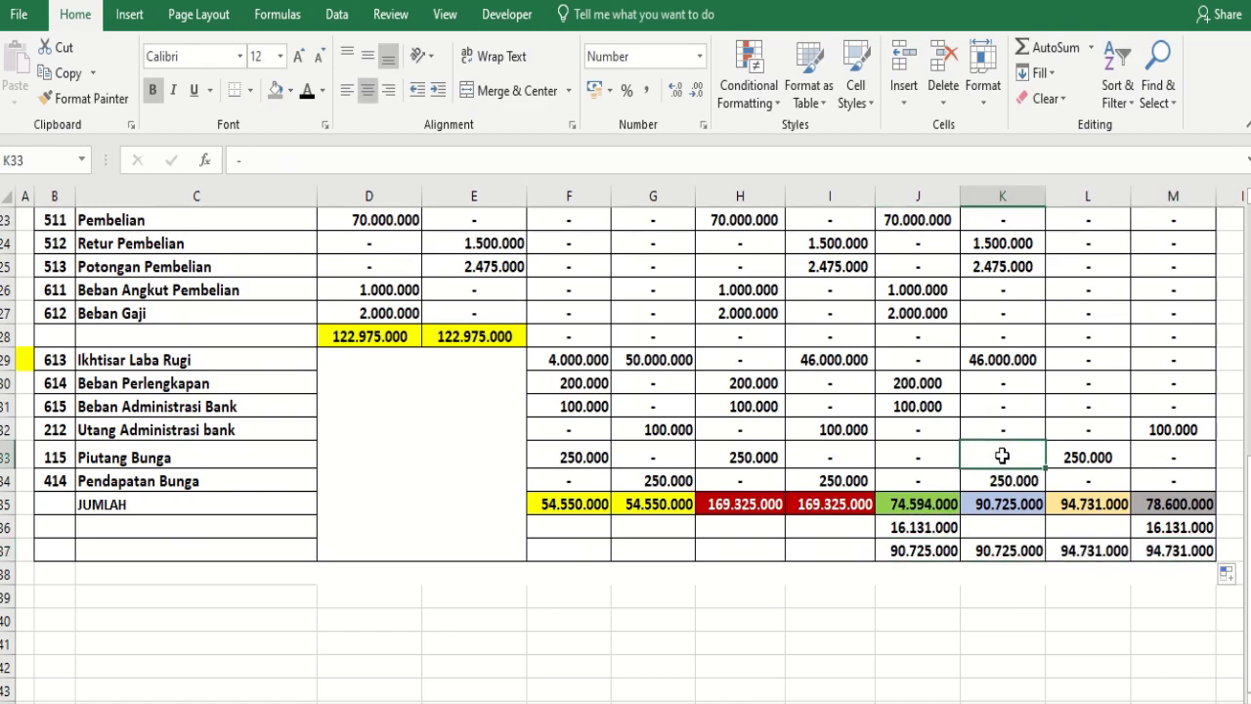
pyautogui.click(1016, 524)
pyautogui.write('-')
pyautogui.press('Return')
pyautogui.click(1016, 524)
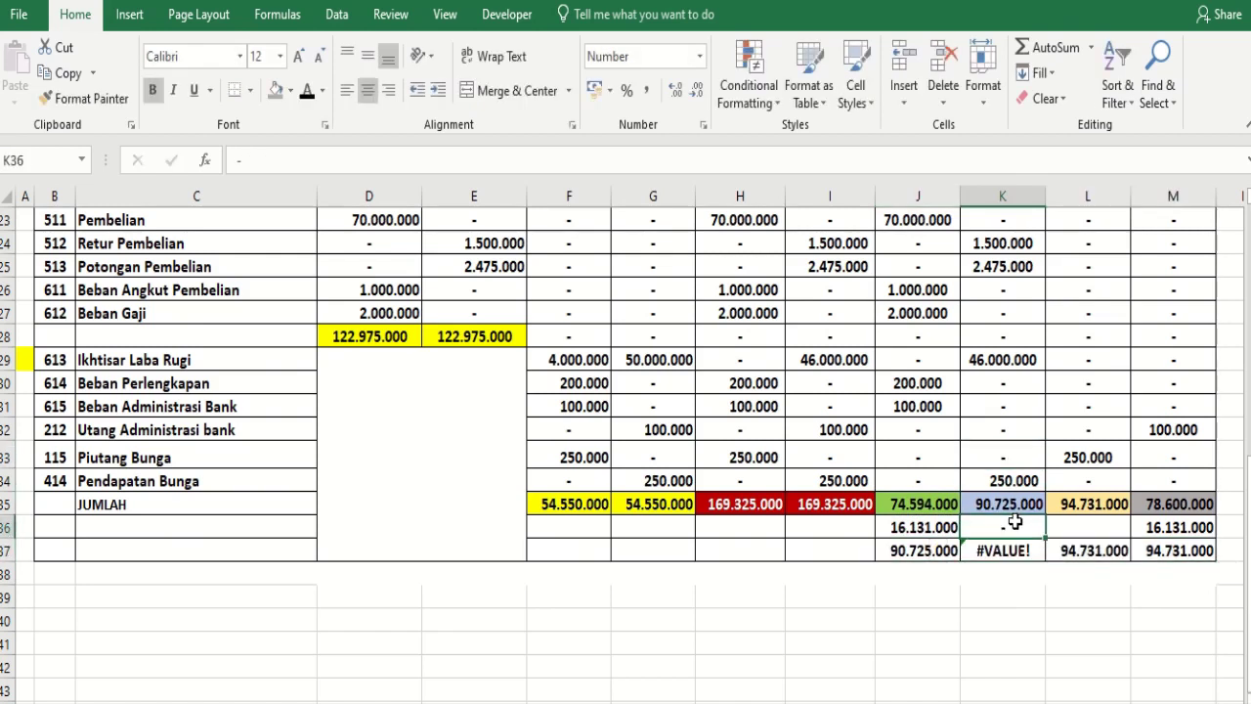
pyautogui.click(1016, 455)
pyautogui.hotkey('ctrl', 'c')
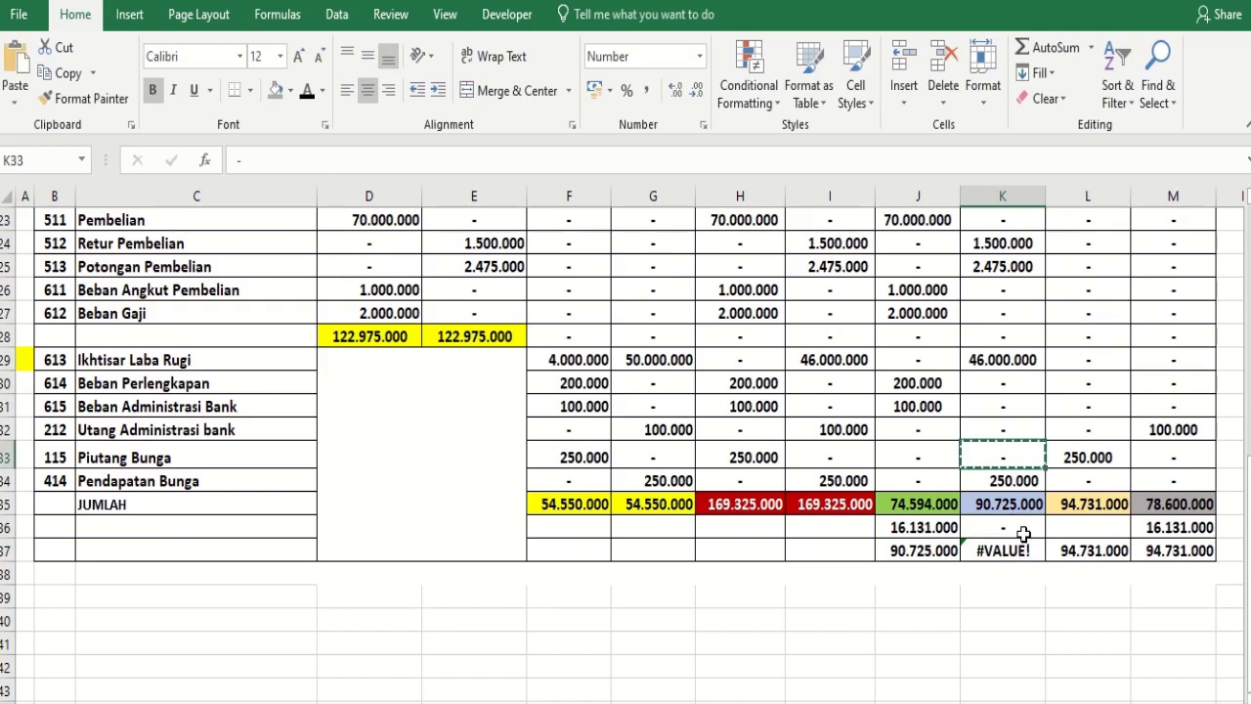
# Refill the J37 sum formula across to M37 and clear the dash from K36
pyautogui.click(927, 552)
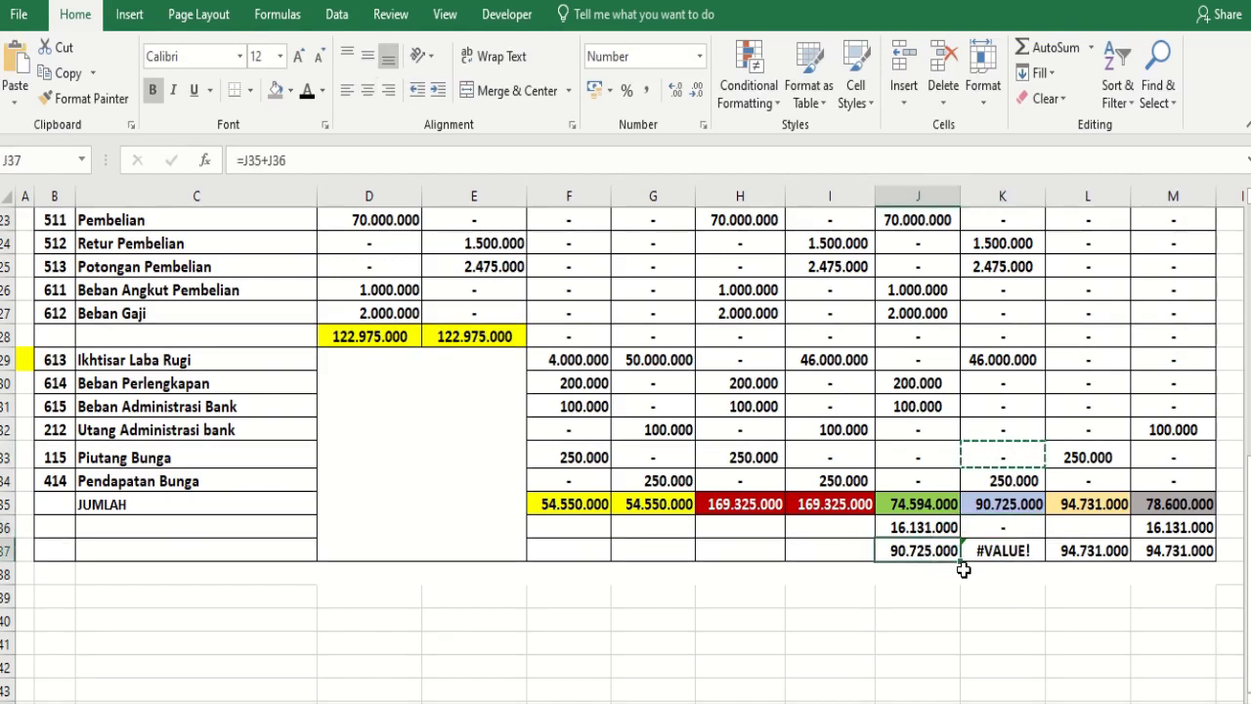
pyautogui.moveTo(953, 555); pyautogui.dragTo(1187, 553)
pyautogui.press('Return')
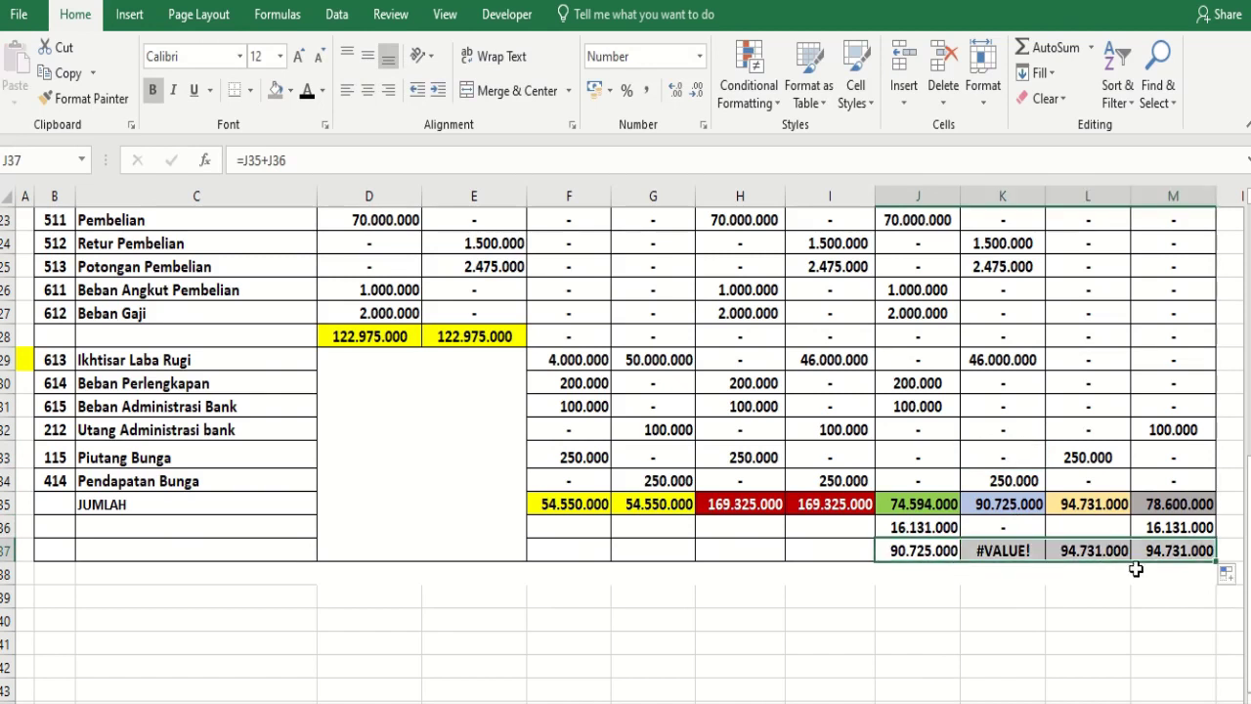
pyautogui.click(1017, 527)
pyautogui.press('Delete')
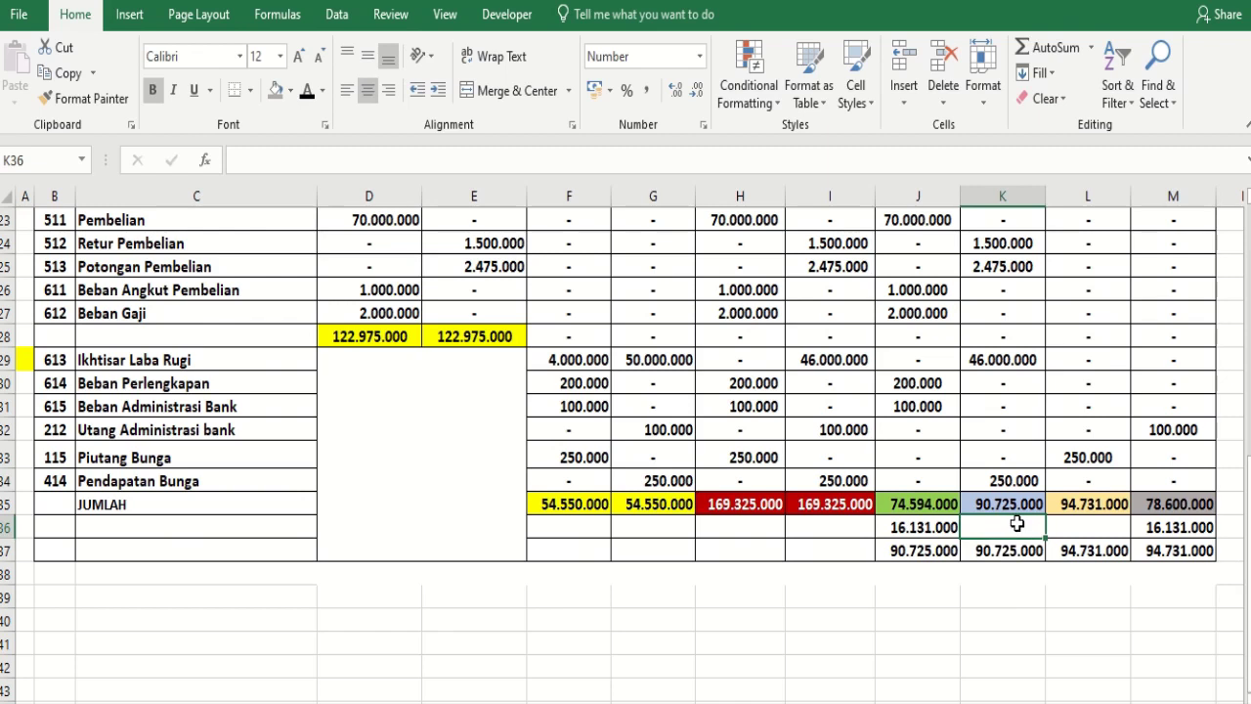
# Try a text dash in K36 below the LABA/RUGI credit total
pyautogui.write("'")
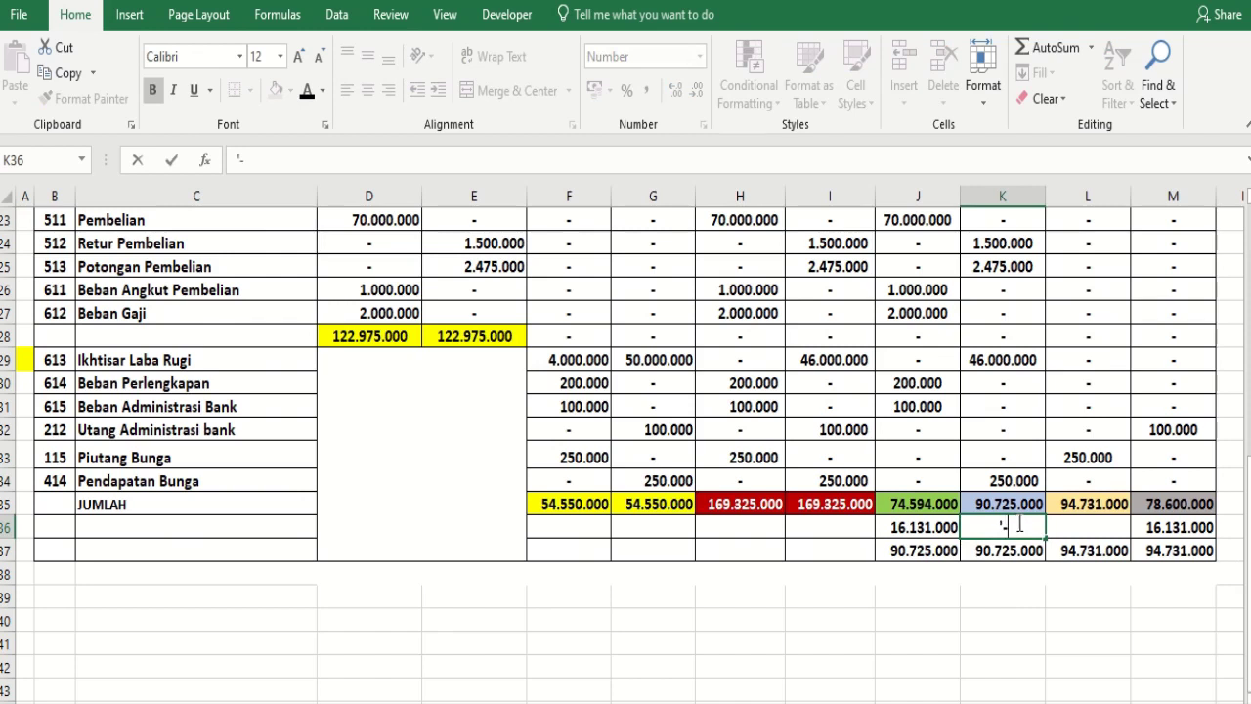
pyautogui.write('-')
pyautogui.press('Return')
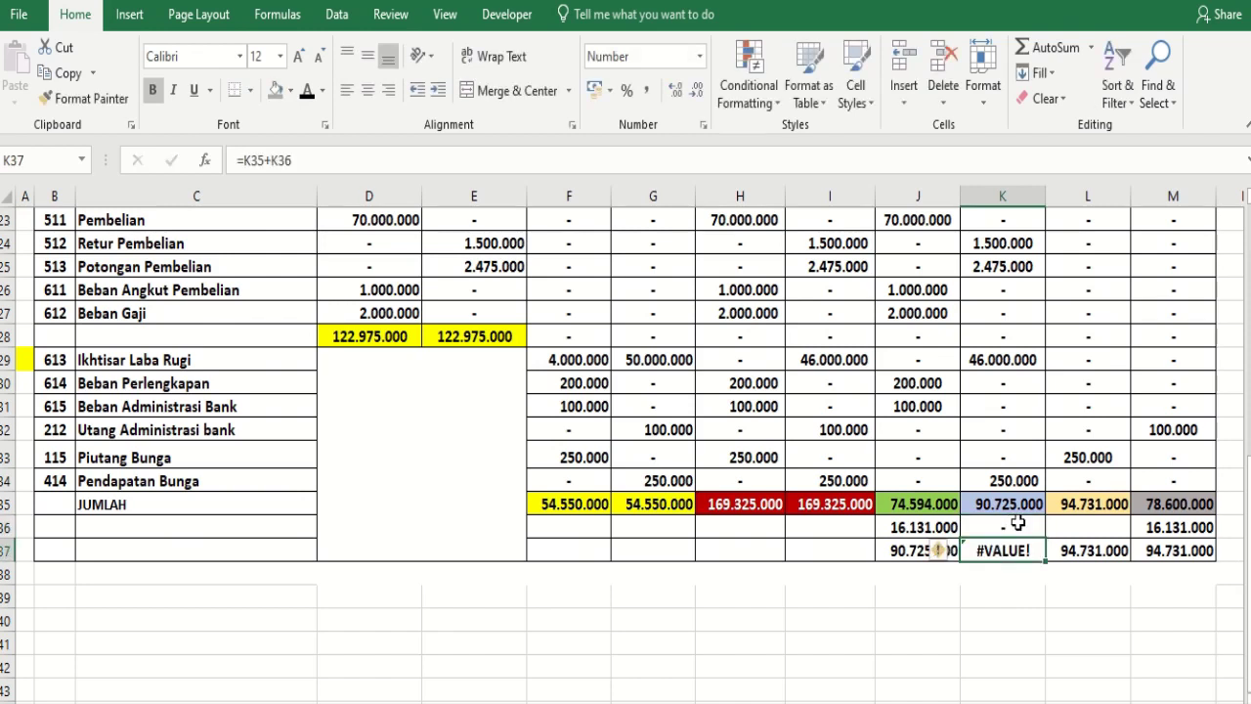
pyautogui.click(1022, 524)
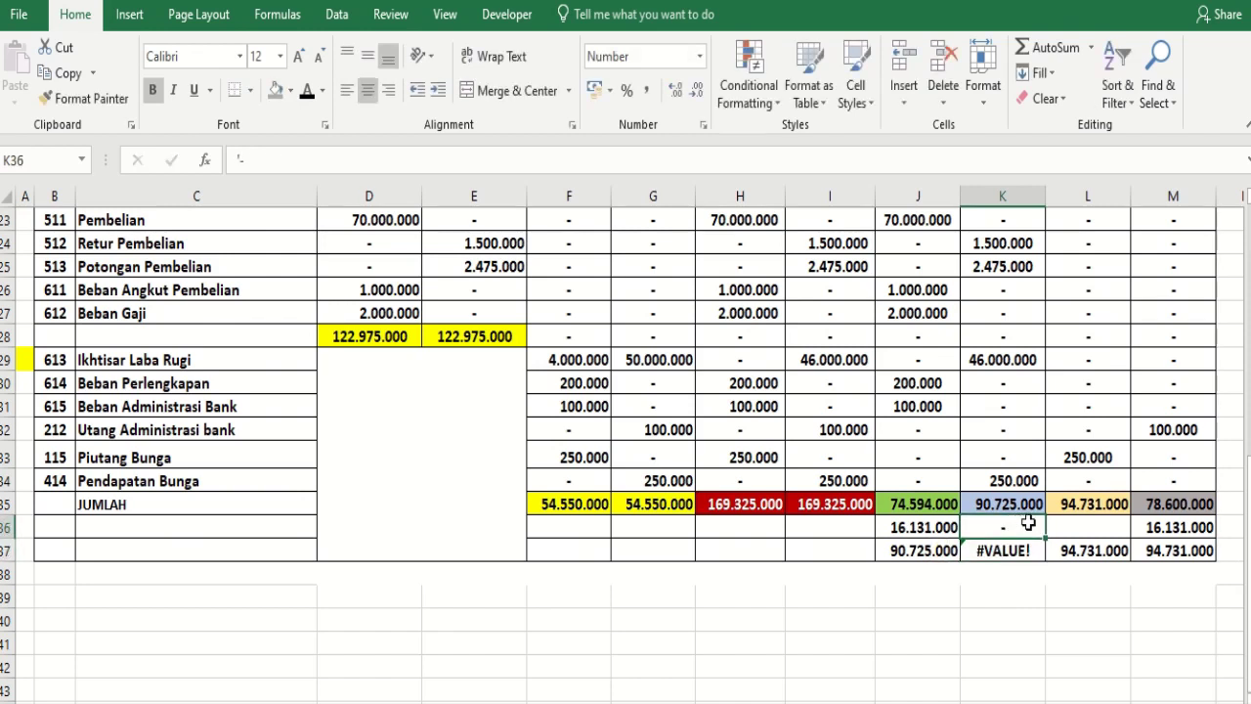
# Copy the dash cell K33 into K36 and extend it to L36
pyautogui.click(1002, 454)
pyautogui.hotkey('ctrl', 'c')
pyautogui.click(1017, 526)
pyautogui.hotkey('ctrl', 'v')
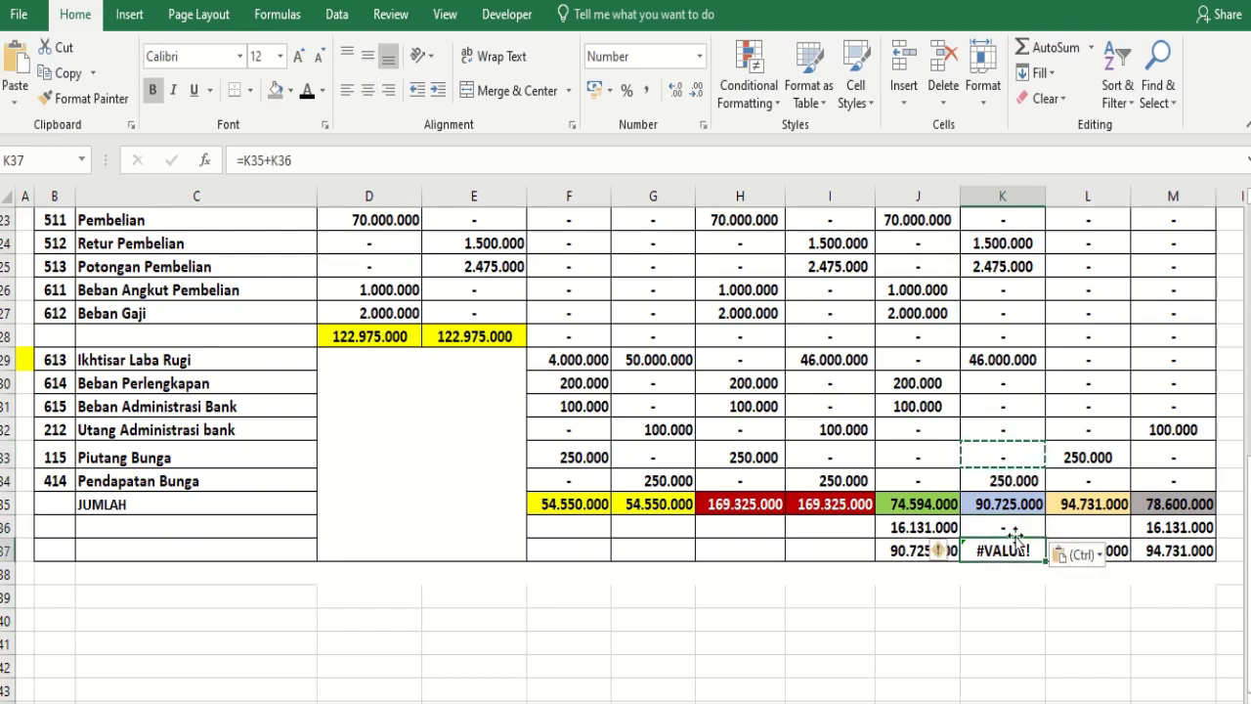
pyautogui.click(1024, 526)
pyautogui.moveTo(1045, 537); pyautogui.dragTo(1119, 538)
# Replace the total in J37 with =SUM(J35:J36) and copy the formula across to M37
pyautogui.click(942, 550)
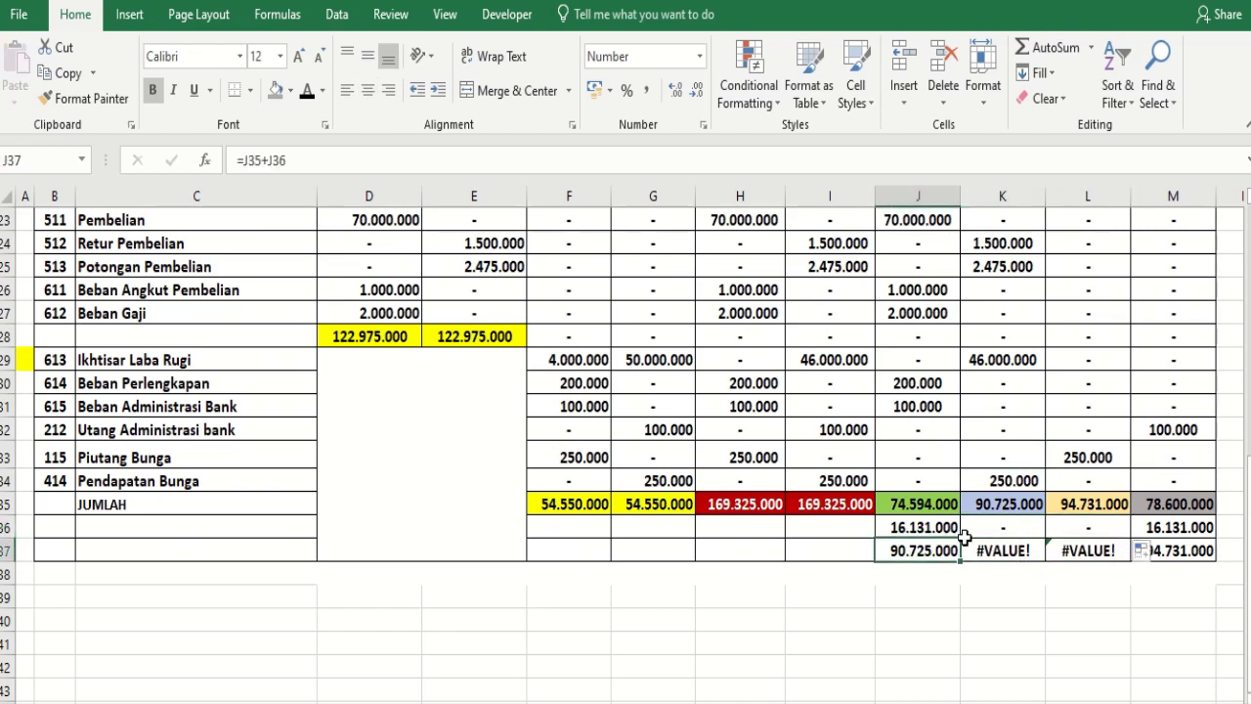
pyautogui.write('=sum(')
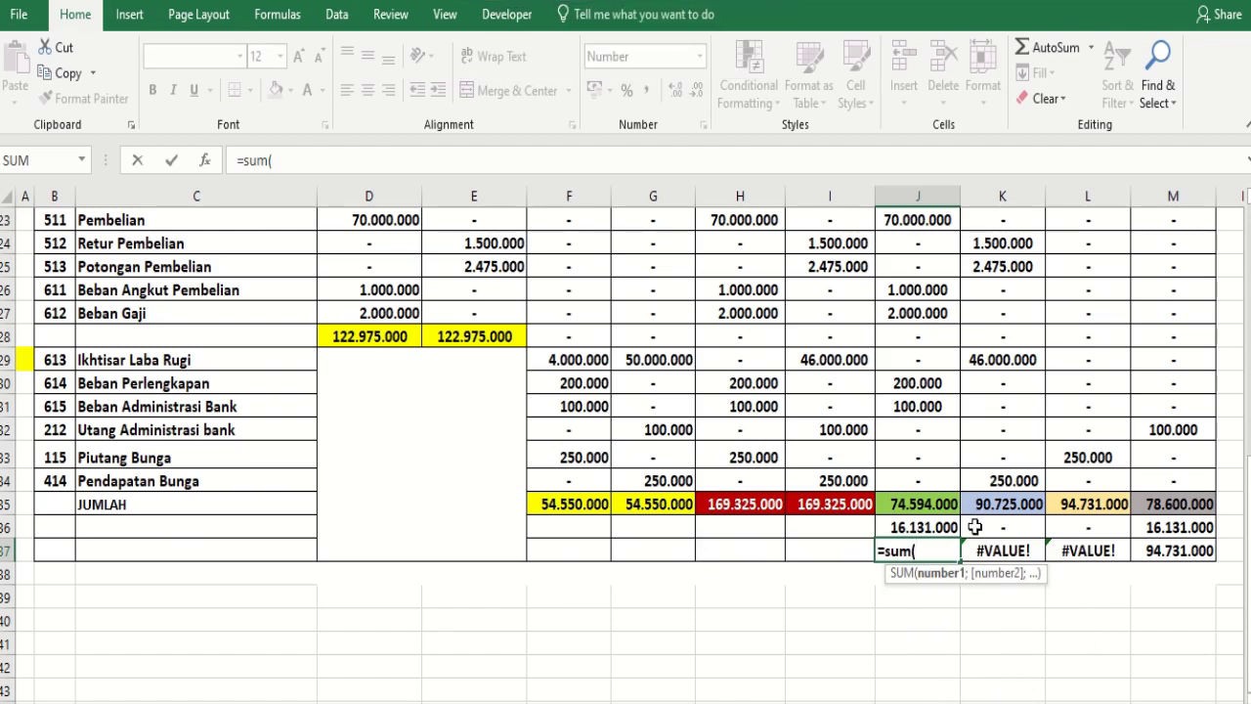
pyautogui.moveTo(939, 506); pyautogui.dragTo(941, 528)
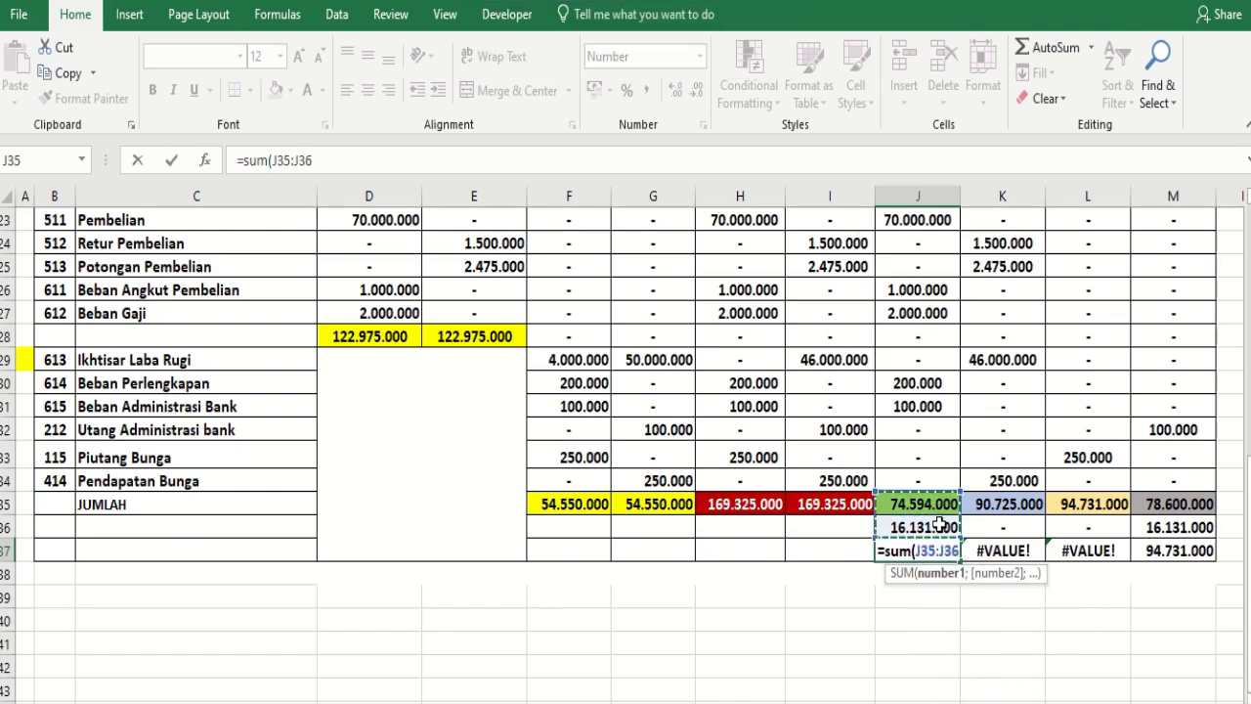
pyautogui.press('Return')
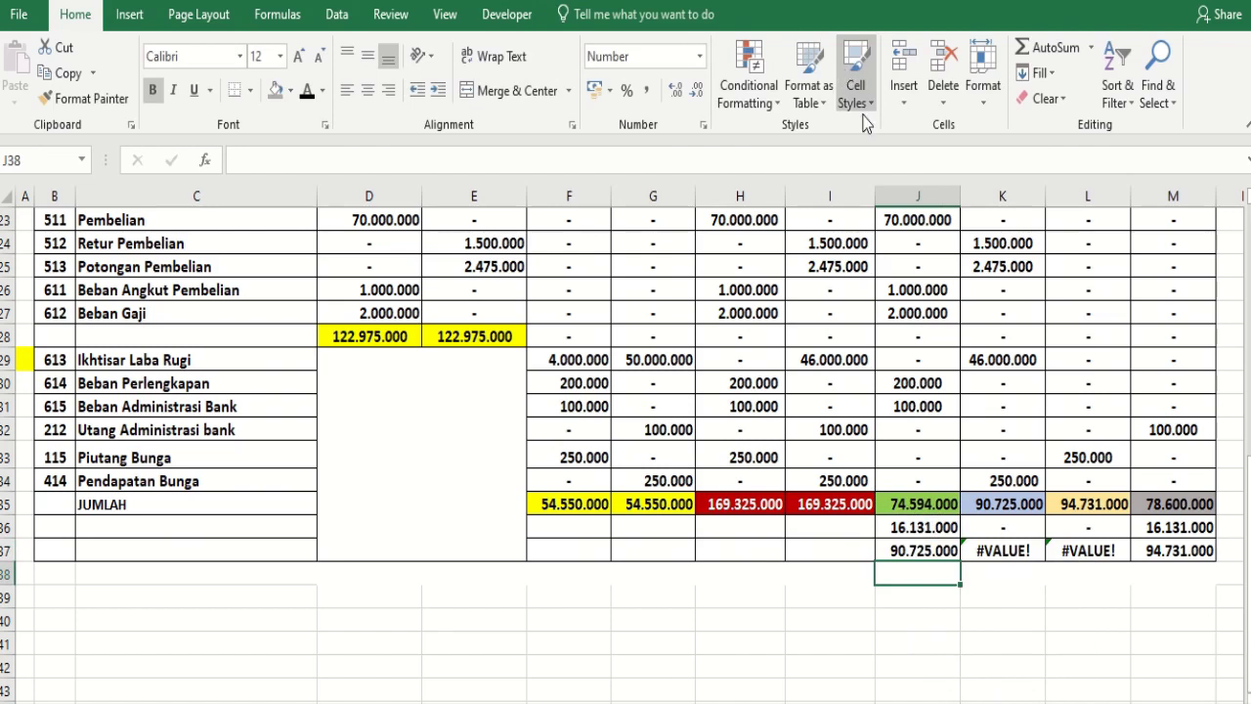
pyautogui.click(950, 552)
pyautogui.moveTo(960, 560); pyautogui.dragTo(1212, 565)
pyautogui.click(1102, 608)
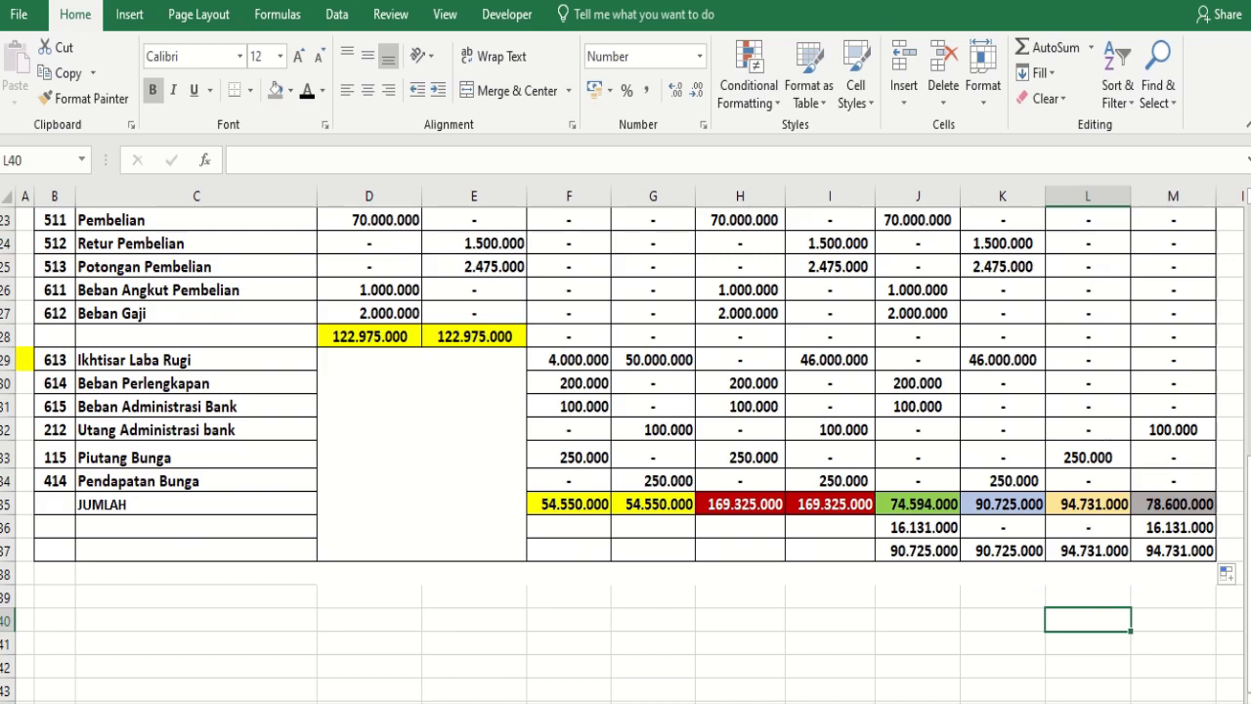
# Fill the final LABA/RUGI totals in J37:K37 with yellow
pyautogui.moveTo(924, 551); pyautogui.dragTo(997, 551)
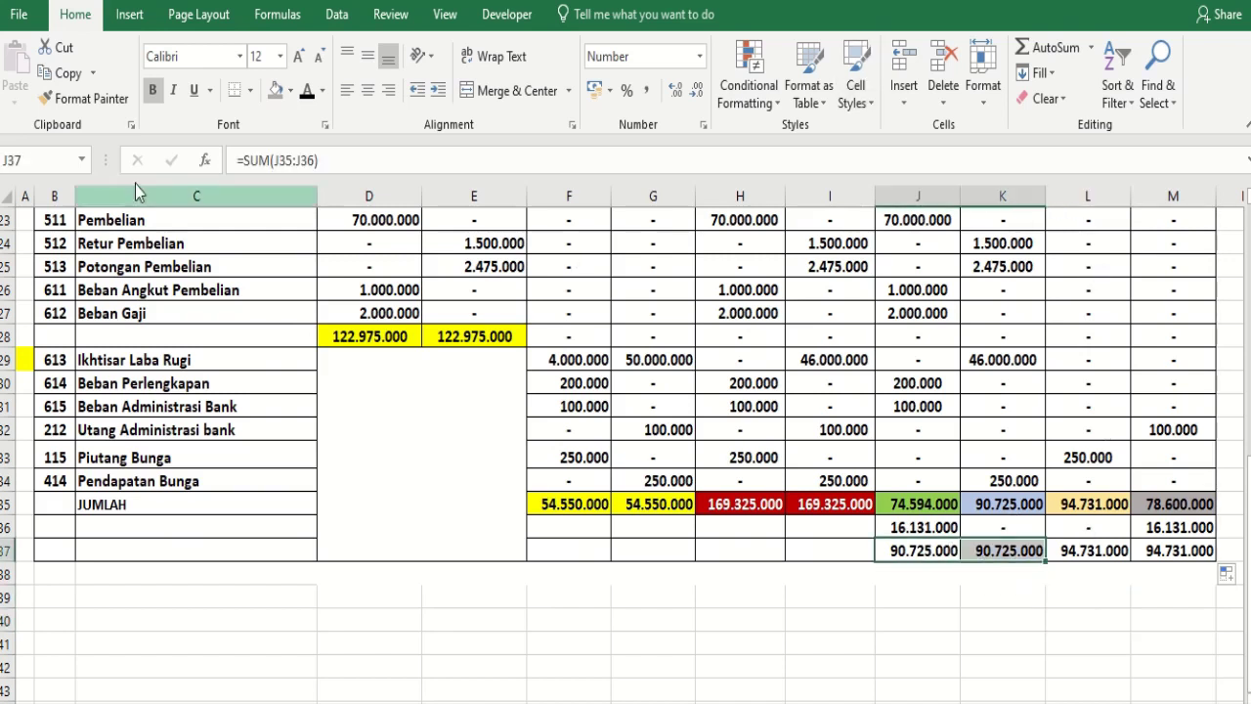
pyautogui.click(290, 90)
pyautogui.click(326, 266)
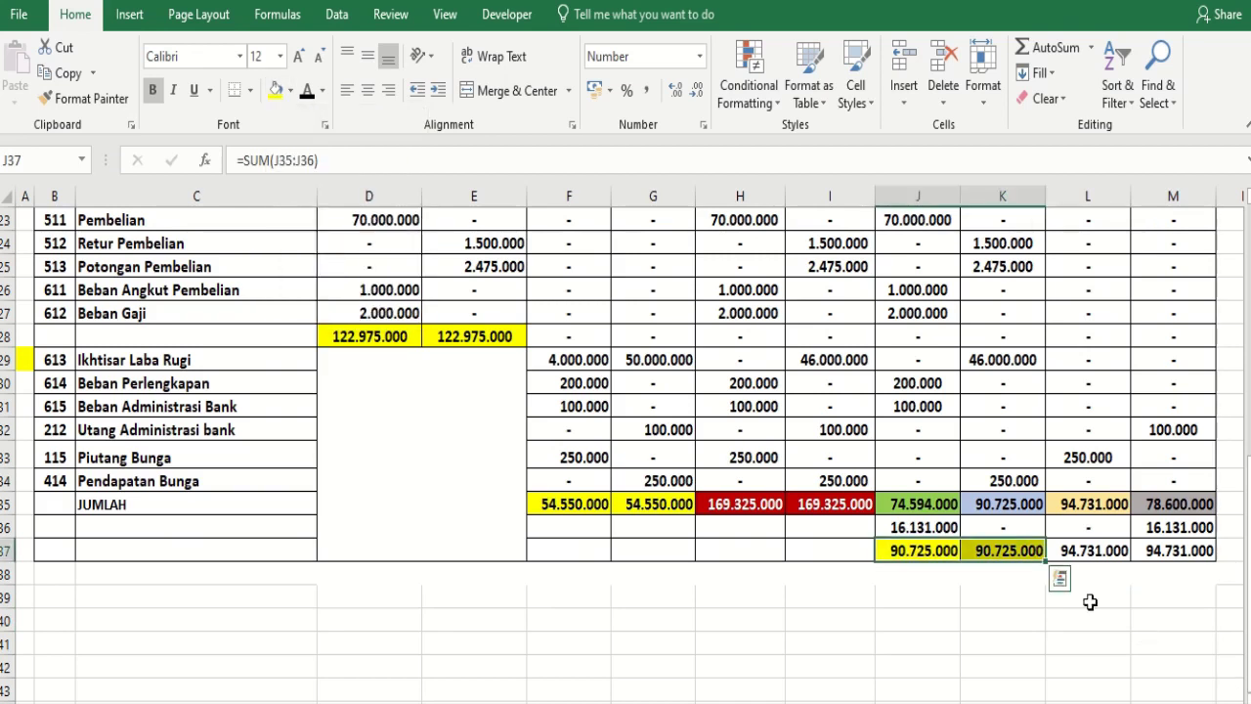
# Fill the final NERACA totals in L37:M37 with dark red and set their font color to white
pyautogui.moveTo(1085, 553); pyautogui.dragTo(1168, 553)
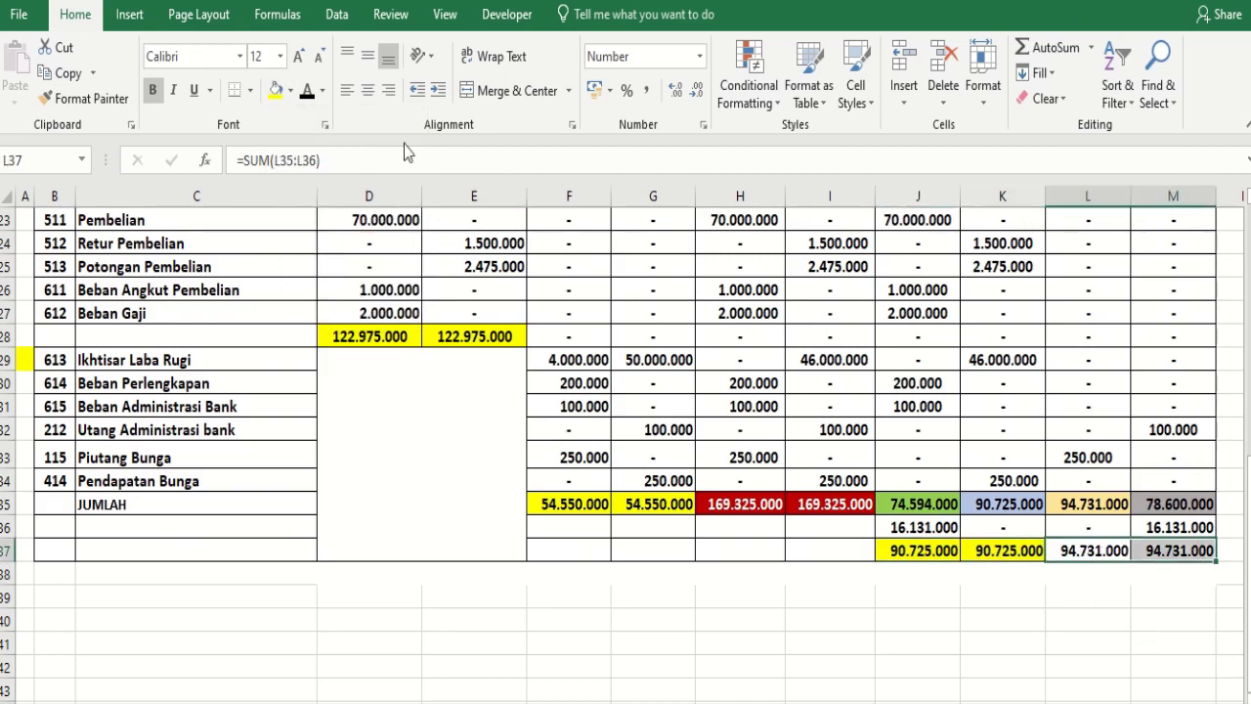
pyautogui.click(290, 90)
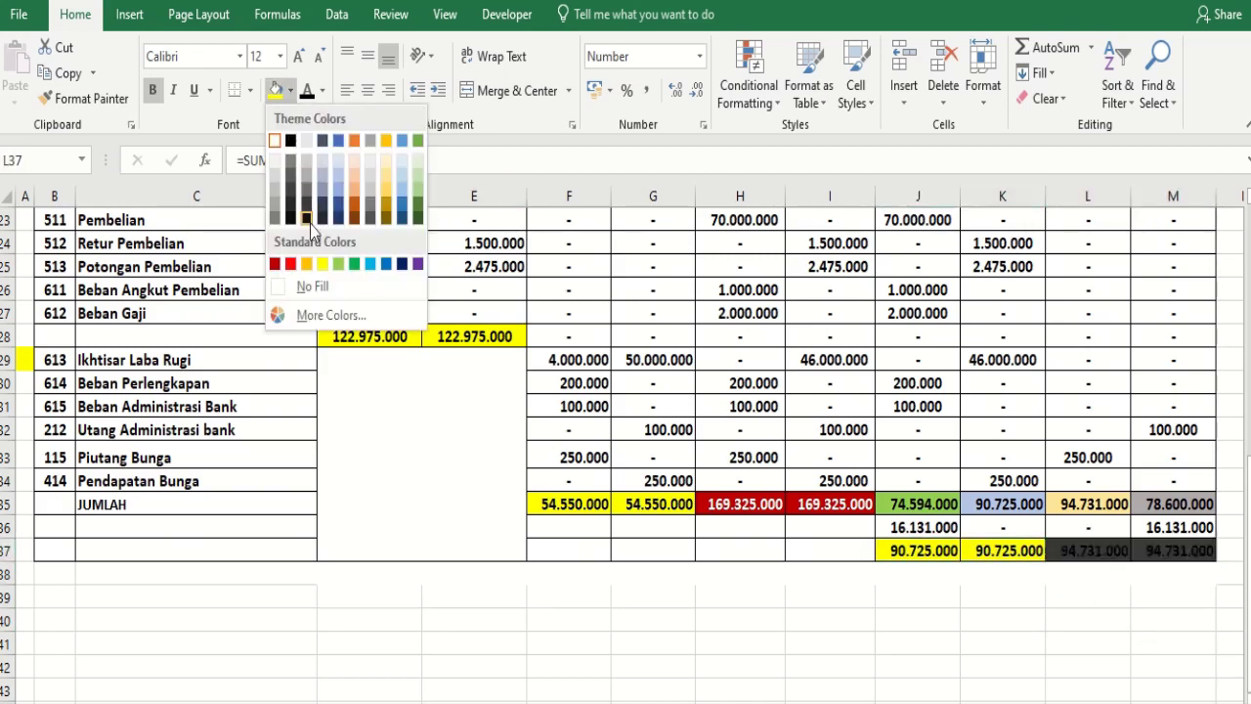
pyautogui.click(275, 264)
pyautogui.click(323, 90)
pyautogui.click(307, 168)
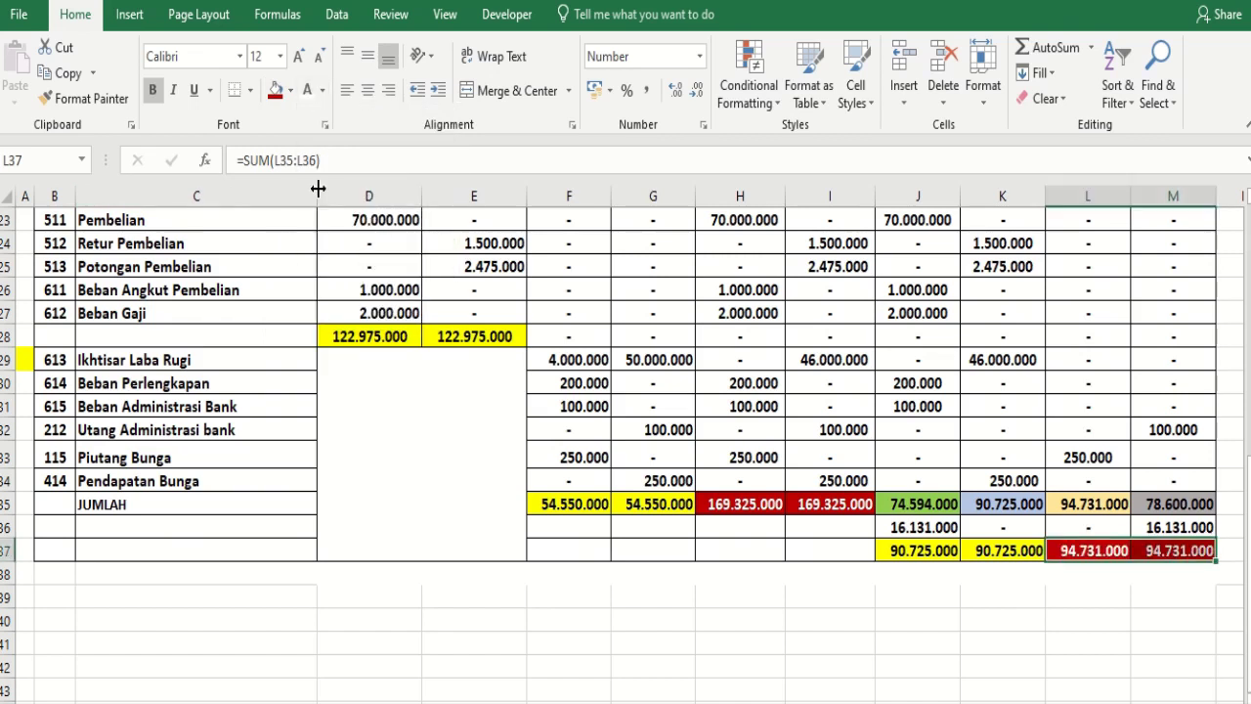
# Review the final totals, the whole worksheet and the Ikhtisar Laba Rugi amounts in row 29
pyautogui.moveTo(924, 554); pyautogui.dragTo(1022, 554)
pyautogui.moveTo(1107, 553); pyautogui.dragTo(1139, 553)
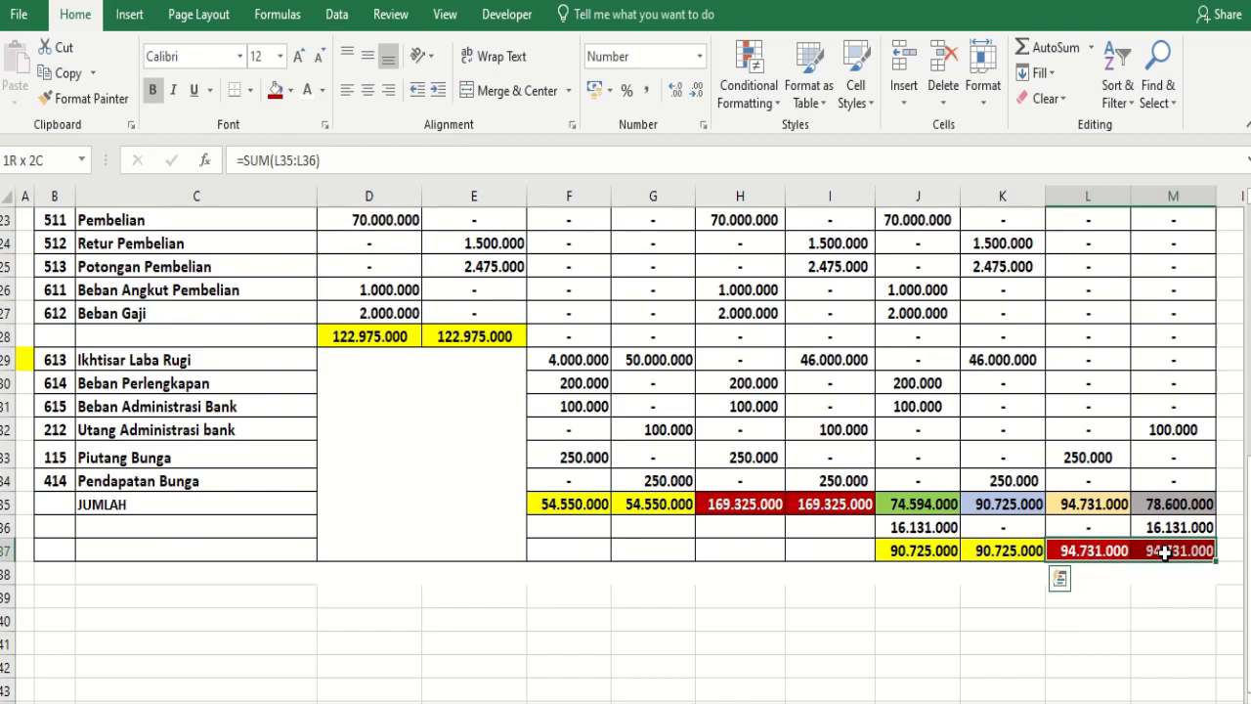
pyautogui.click(1077, 613)
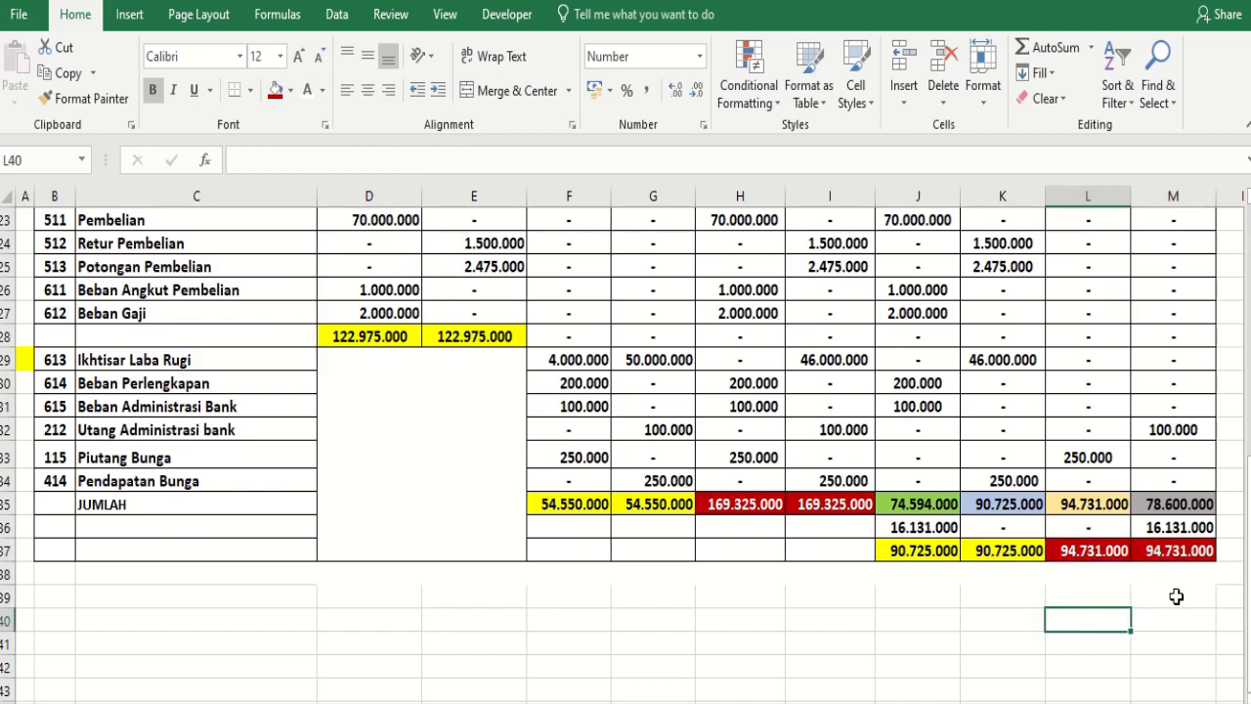
pyautogui.scroll(6, 1176, 595)
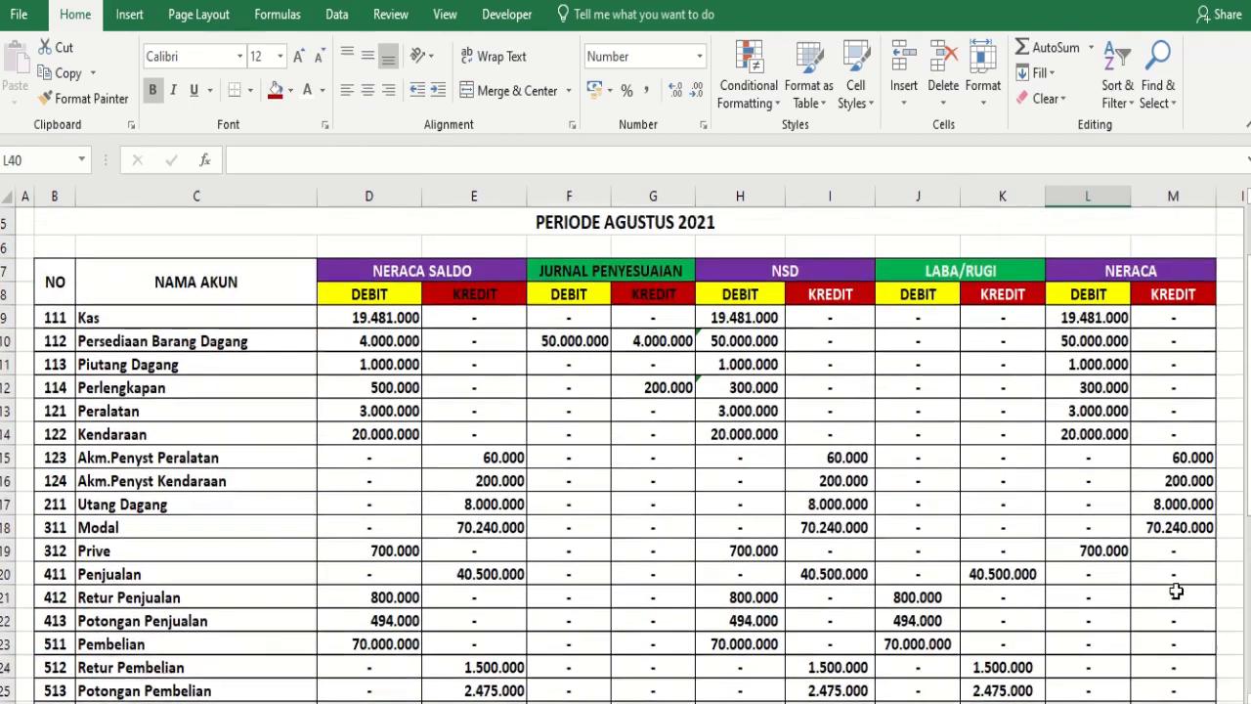
pyautogui.scroll(2, 1176, 591)
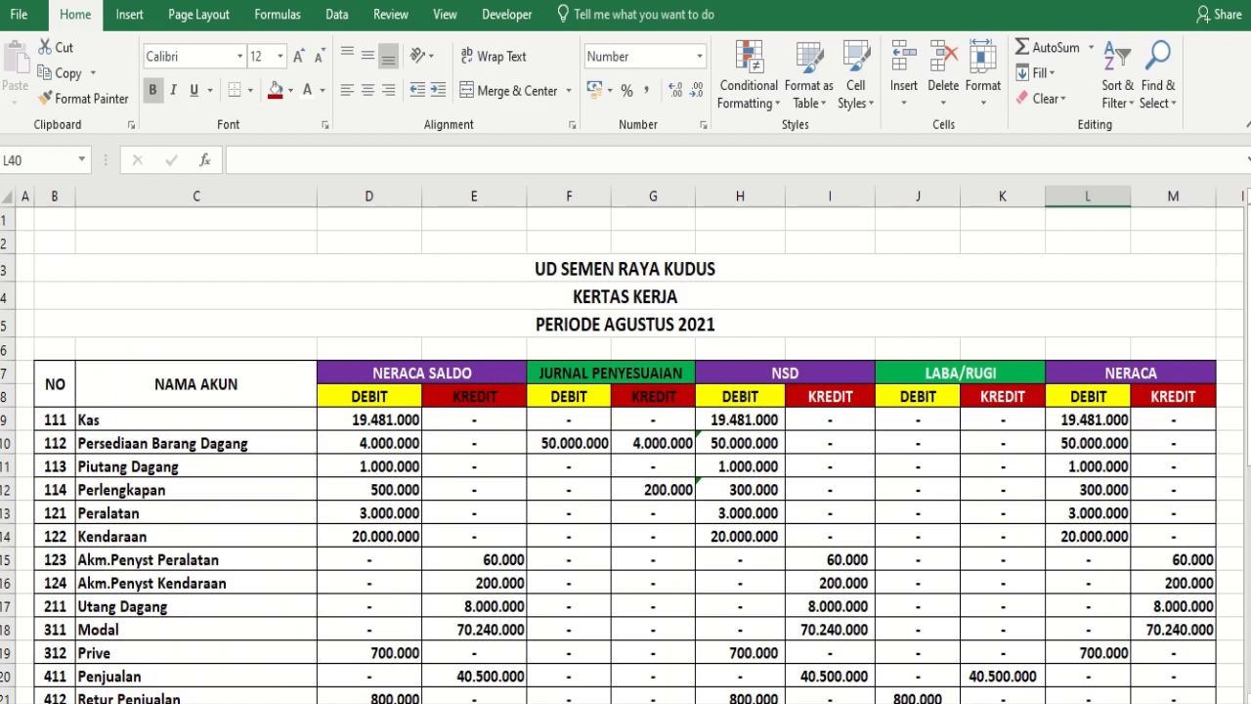
pyautogui.scroll(-5, 1156, 471)
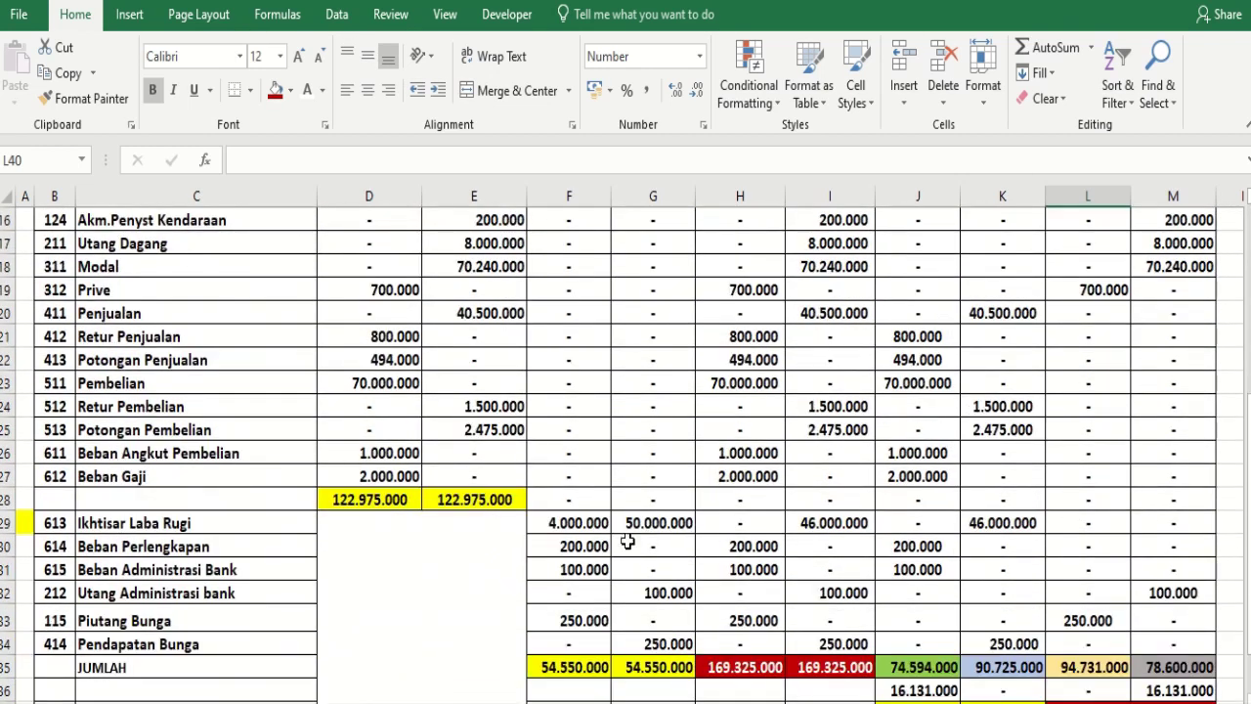
pyautogui.click(5, 523)
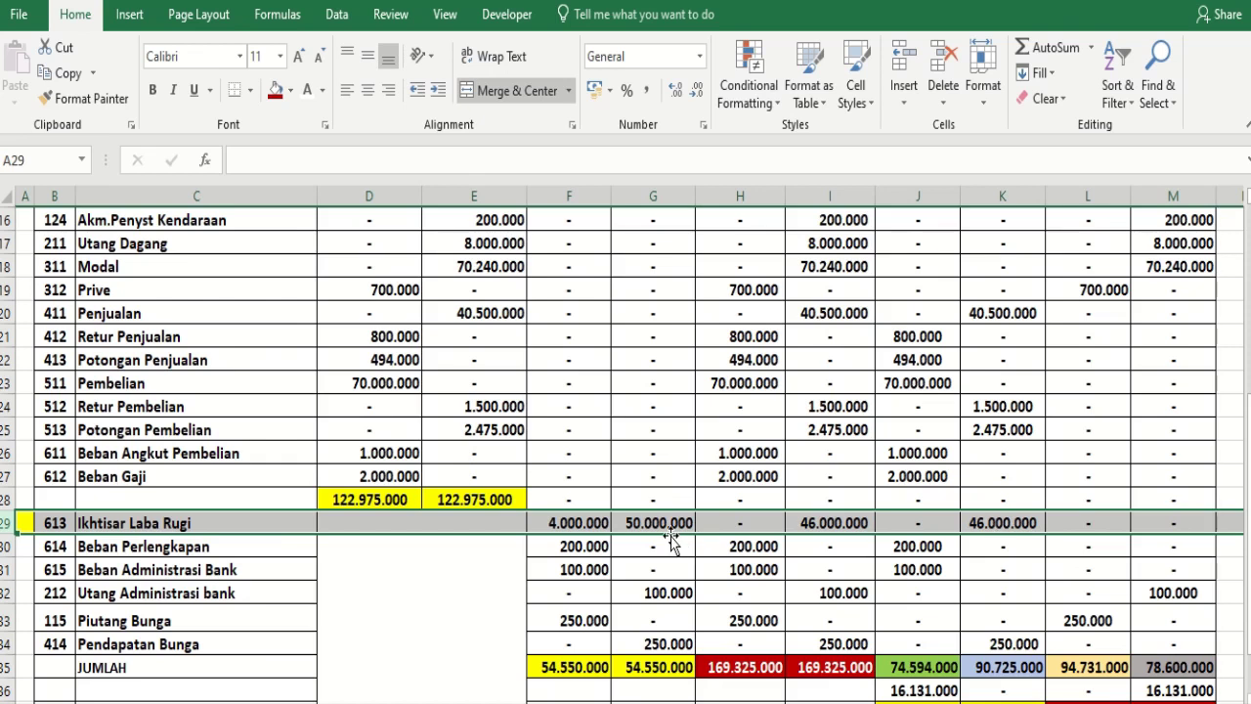
pyautogui.moveTo(578, 528); pyautogui.dragTo(670, 525)
pyautogui.scroll(3, 757, 541)
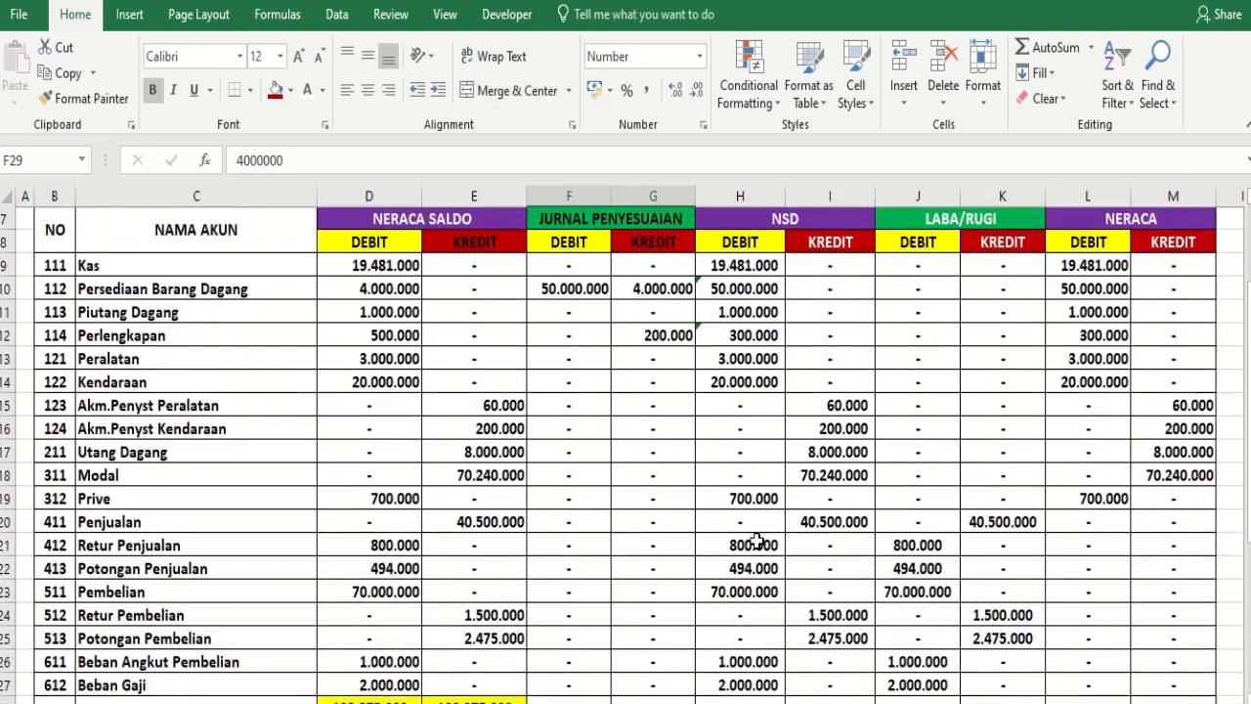
pyautogui.scroll(1, 758, 540)
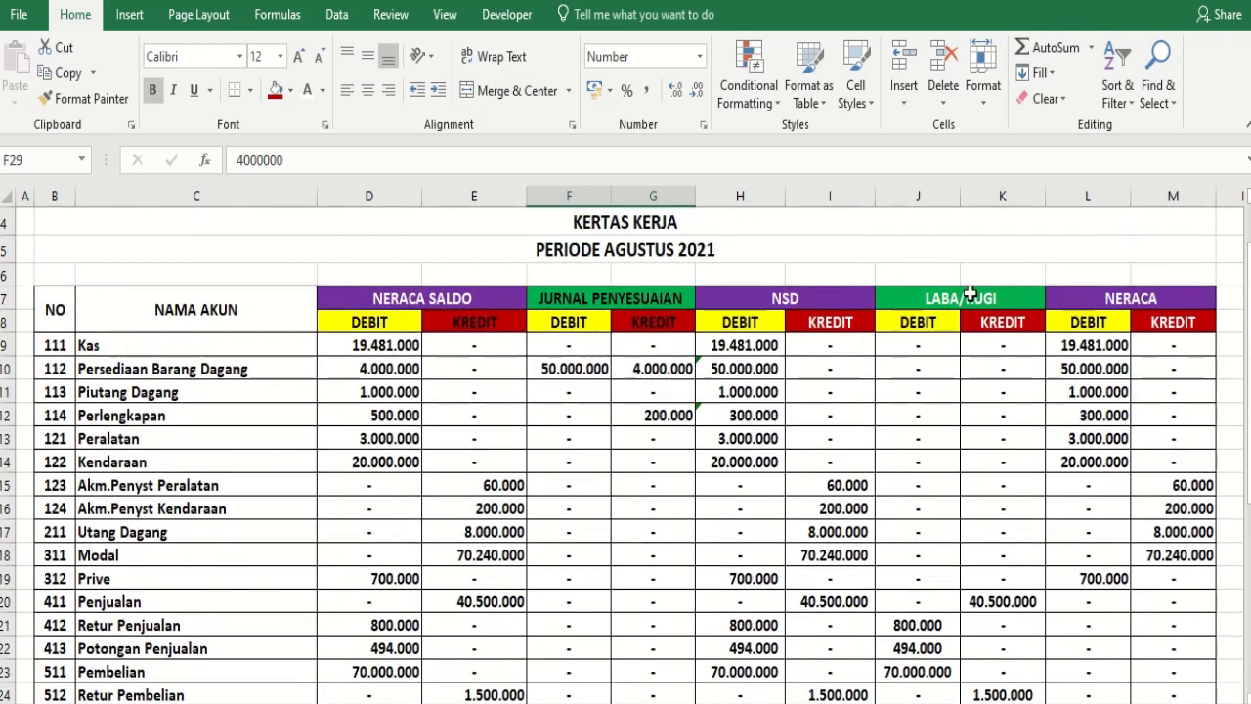
pyautogui.scroll(-6, 891, 514)
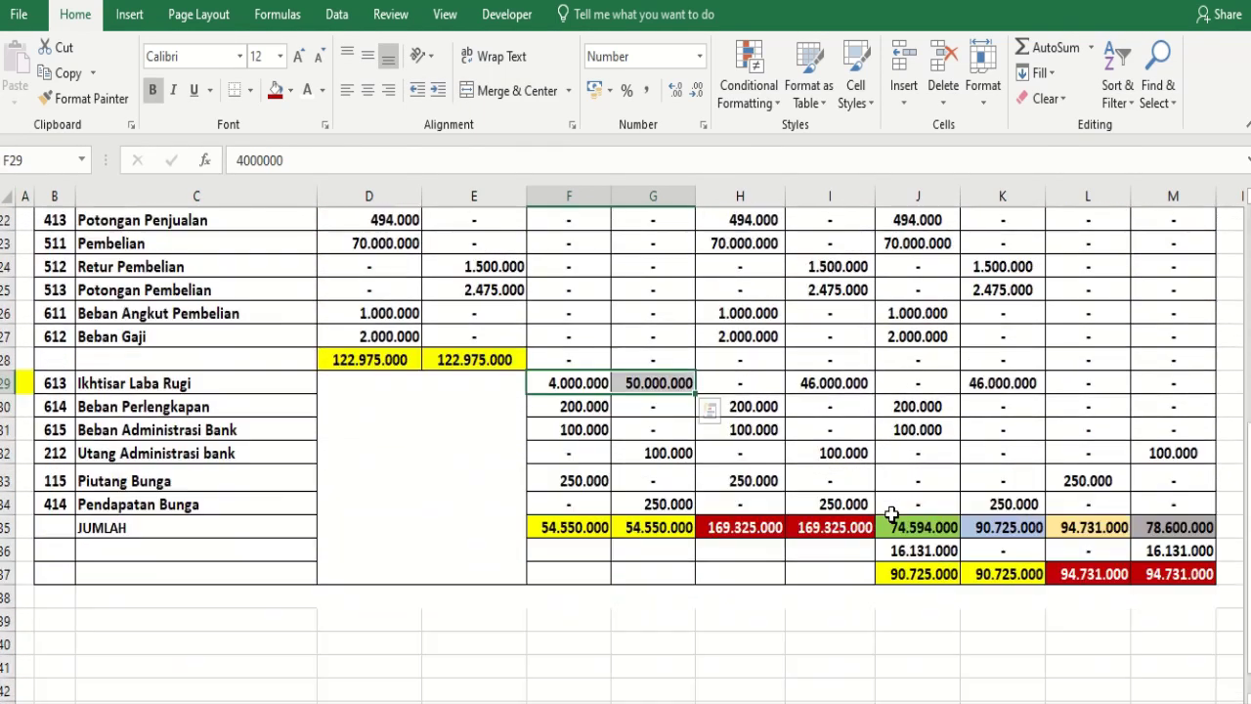
# Note the LABA/RUGI difference from J36 as the fixed value 16131000 in J39
pyautogui.click(929, 552)
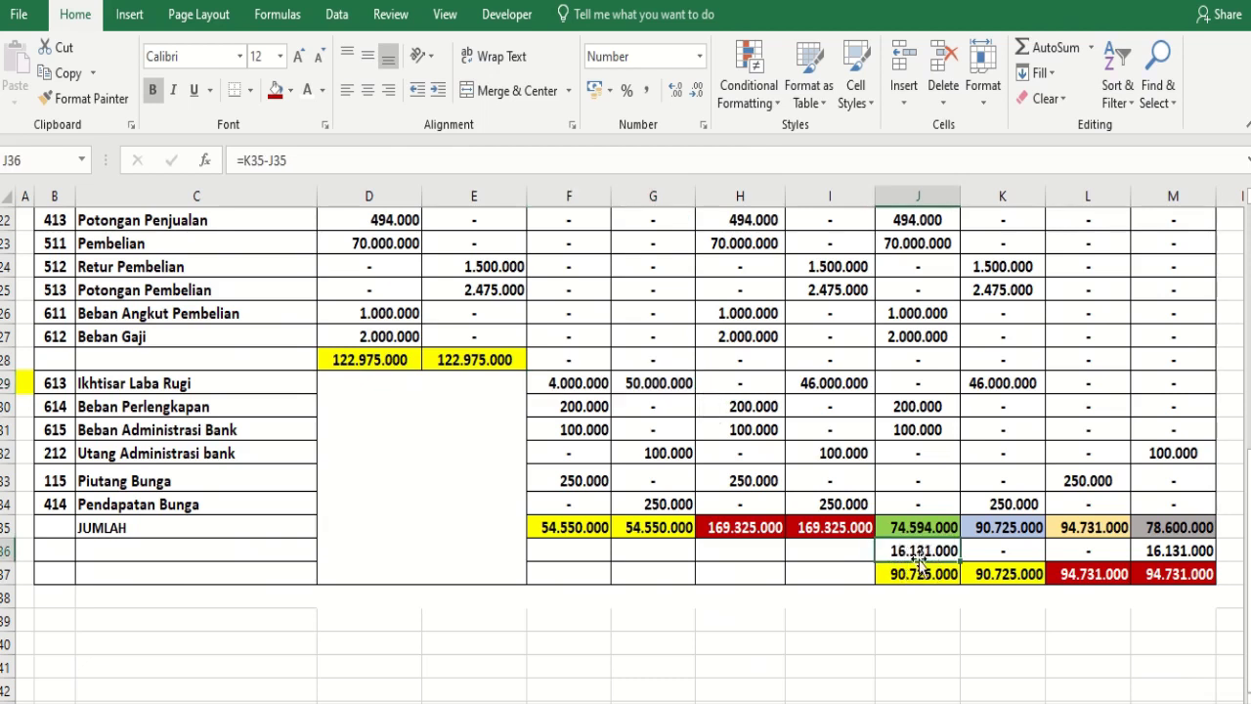
pyautogui.click(919, 615)
pyautogui.write('16')
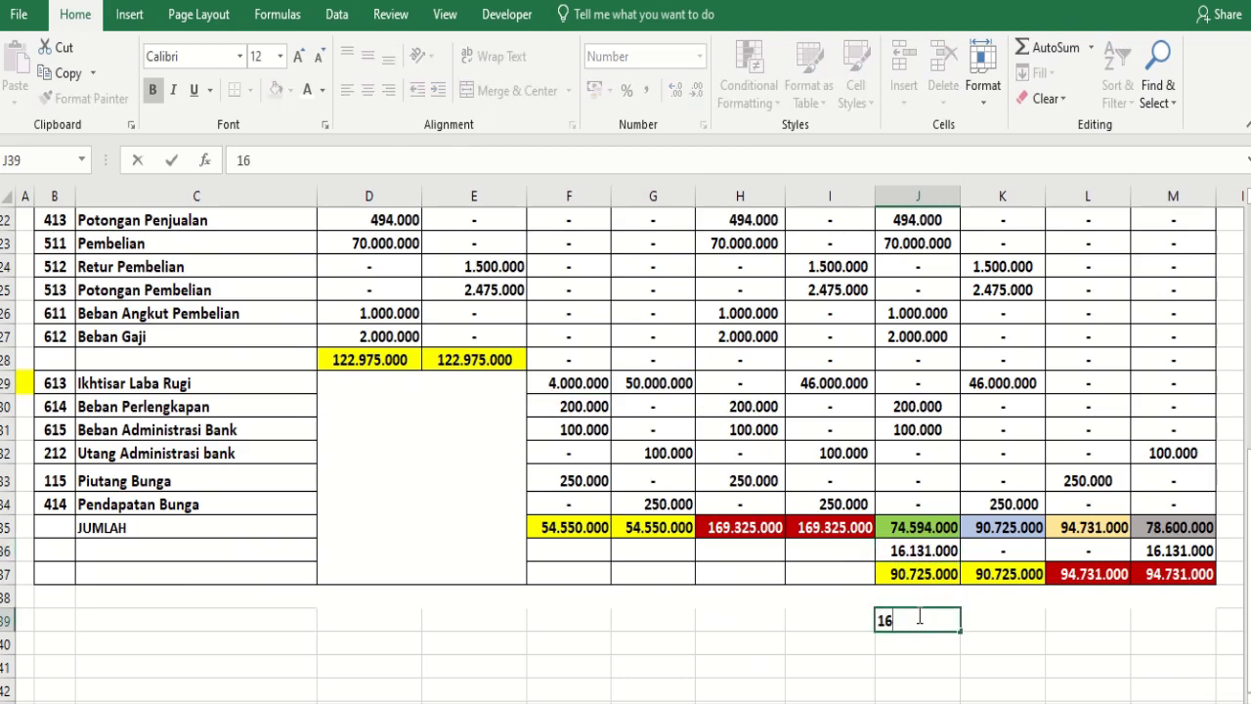
pyautogui.write('131000')
pyautogui.press('Return')
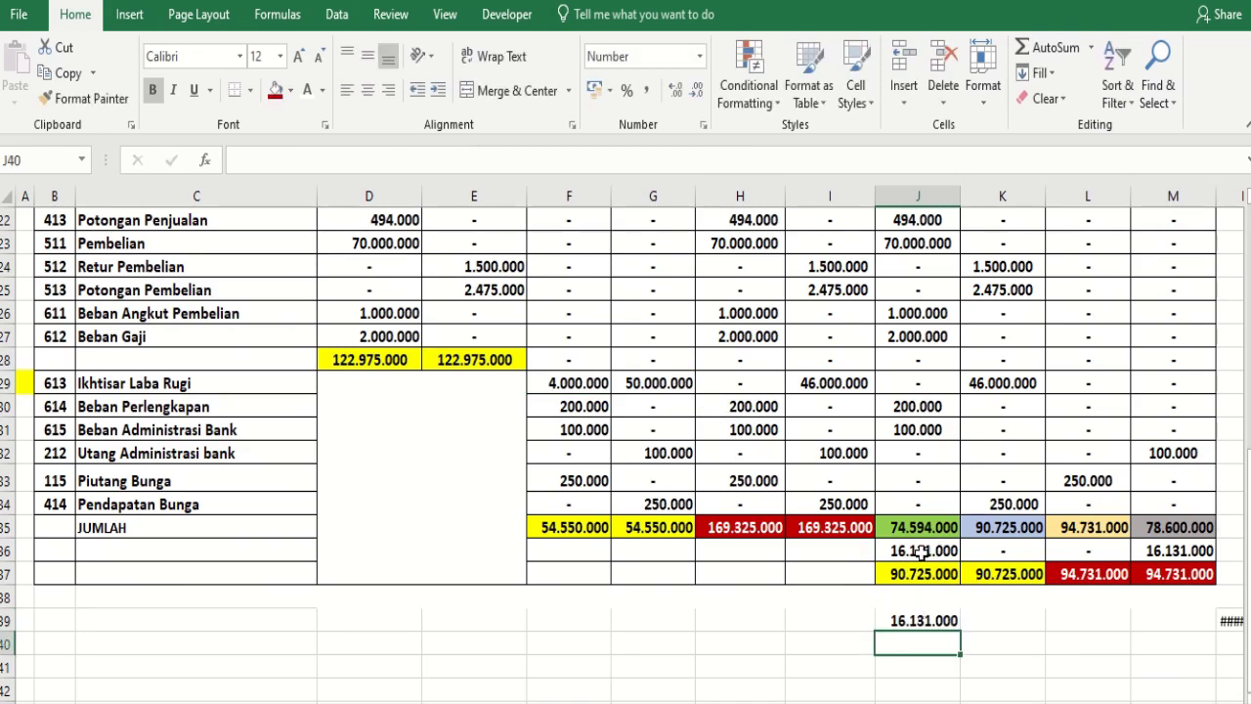
# Copy the Ikhtisar Laba Rugi adjustment amounts in F29:G29 into the NSD cells H29:I29
pyautogui.scroll(1, 937, 550)
pyautogui.click(592, 454)
pyautogui.moveTo(592, 454); pyautogui.dragTo(660, 454)
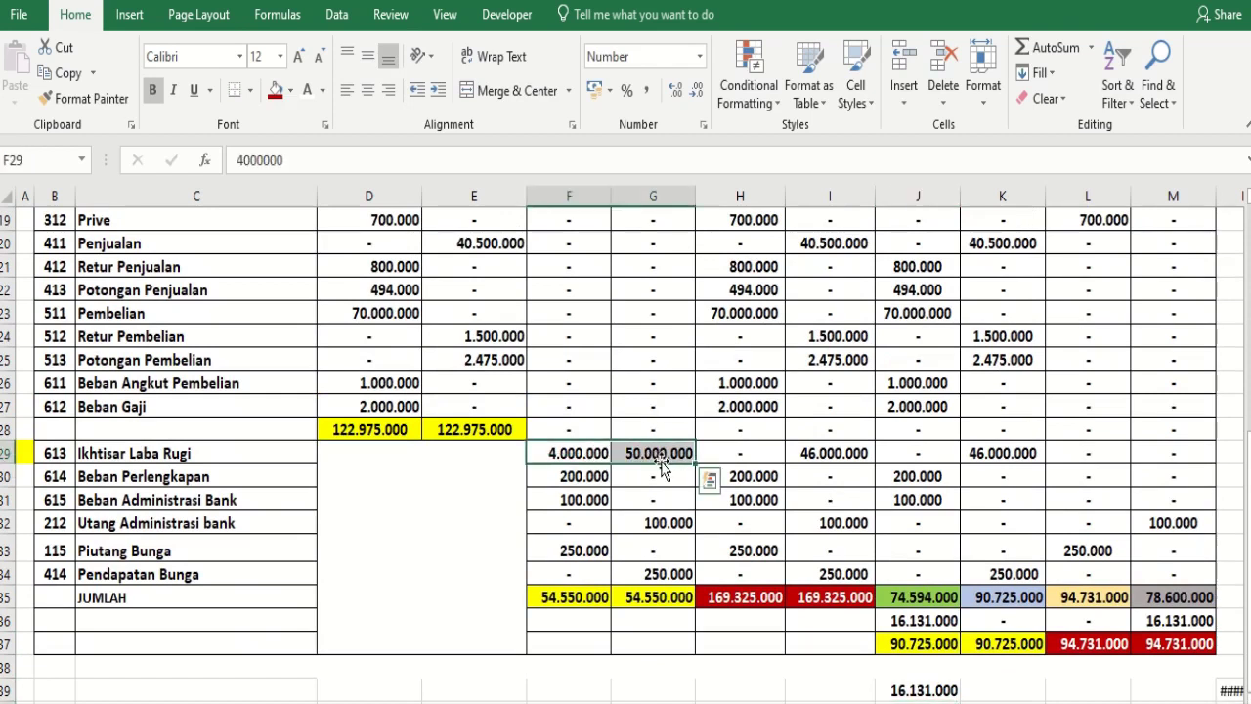
pyautogui.hotkey('ctrl', 'c')
pyautogui.click(724, 451)
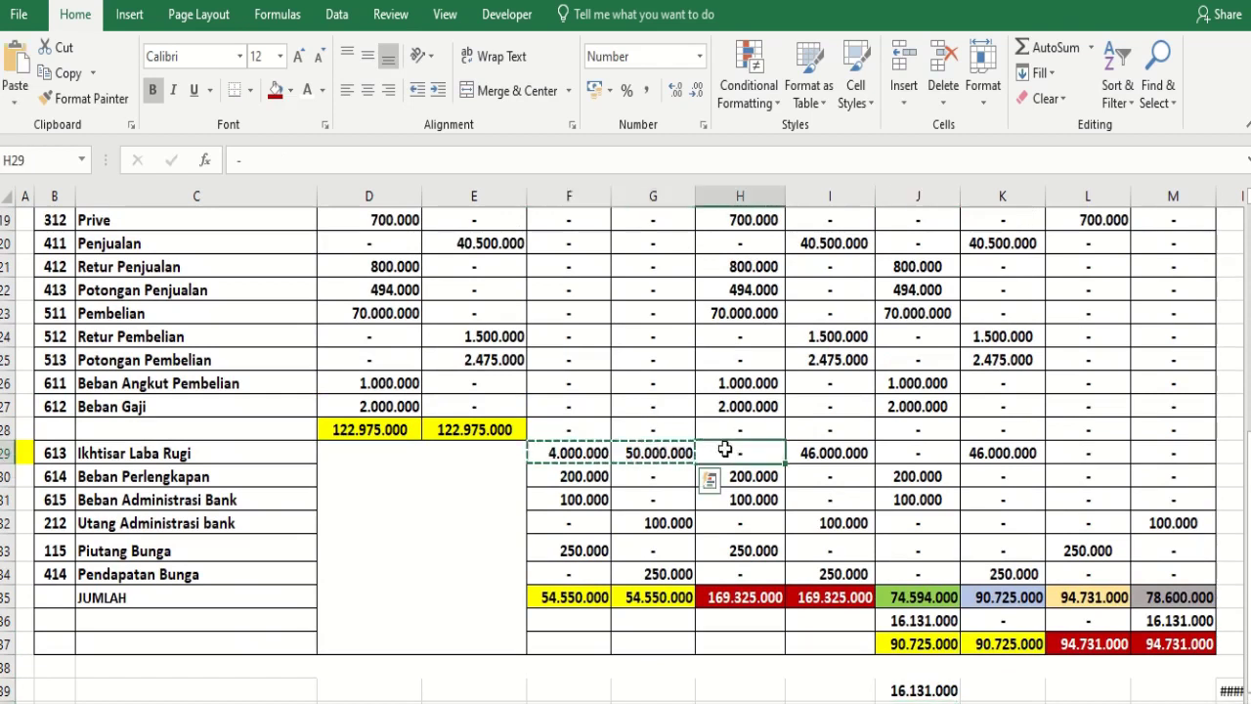
pyautogui.hotkey('ctrl', 'v')
pyautogui.click(917, 455)
pyautogui.hotkey('ctrl', 'v')
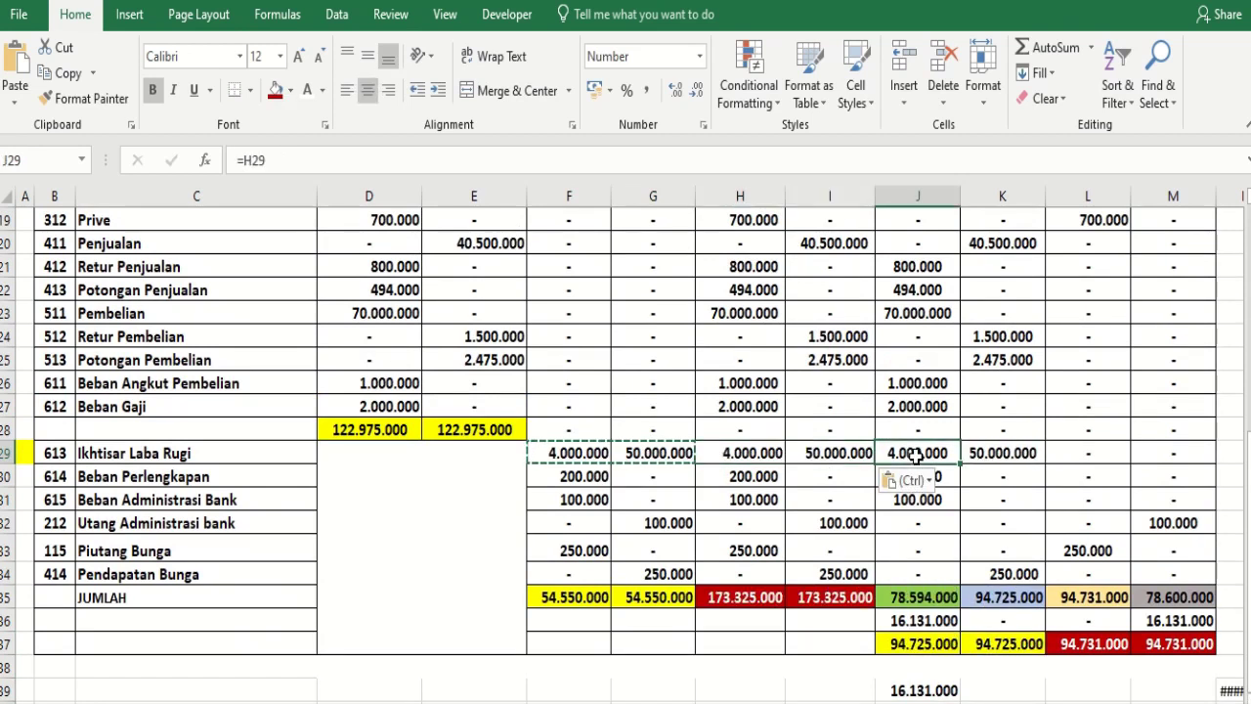
# Compare the recalculated totals and the J36 difference with the reference value in J39, and clear J39
pyautogui.click(939, 479)
pyautogui.click(1017, 453)
pyautogui.moveTo(909, 453); pyautogui.dragTo(997, 459)
pyautogui.scroll(-1, 928, 626)
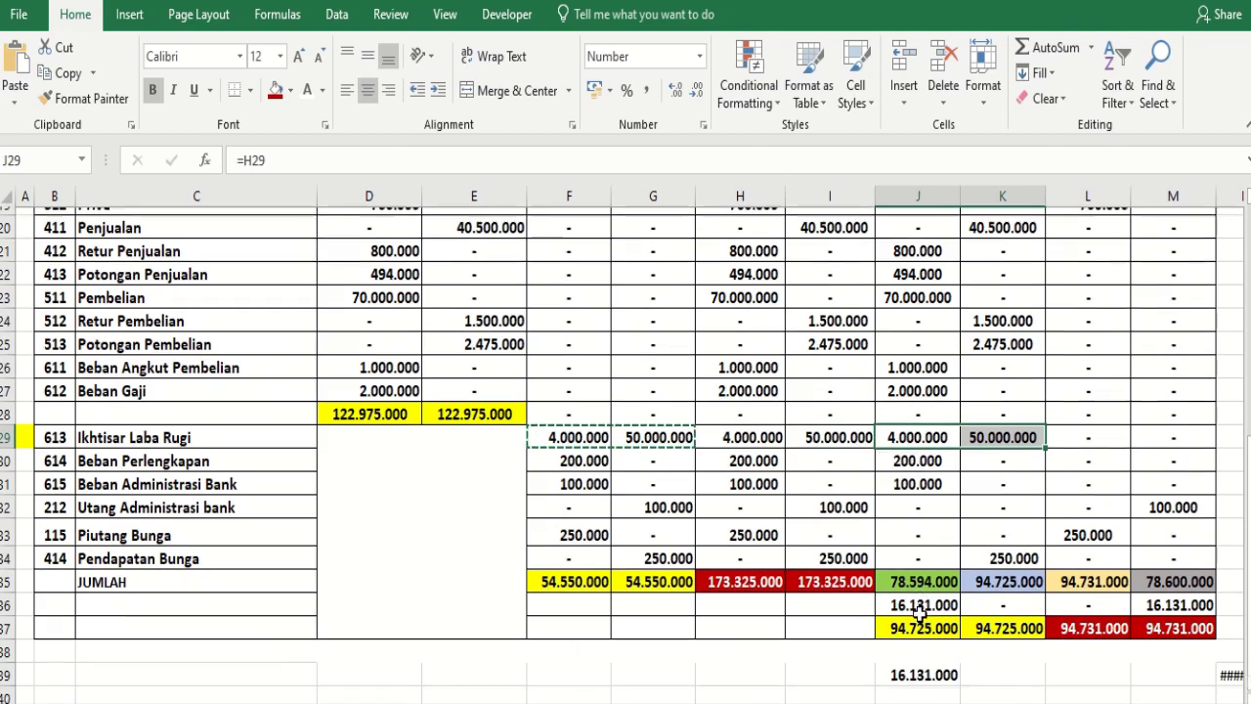
pyautogui.moveTo(922, 575); pyautogui.dragTo(1185, 577)
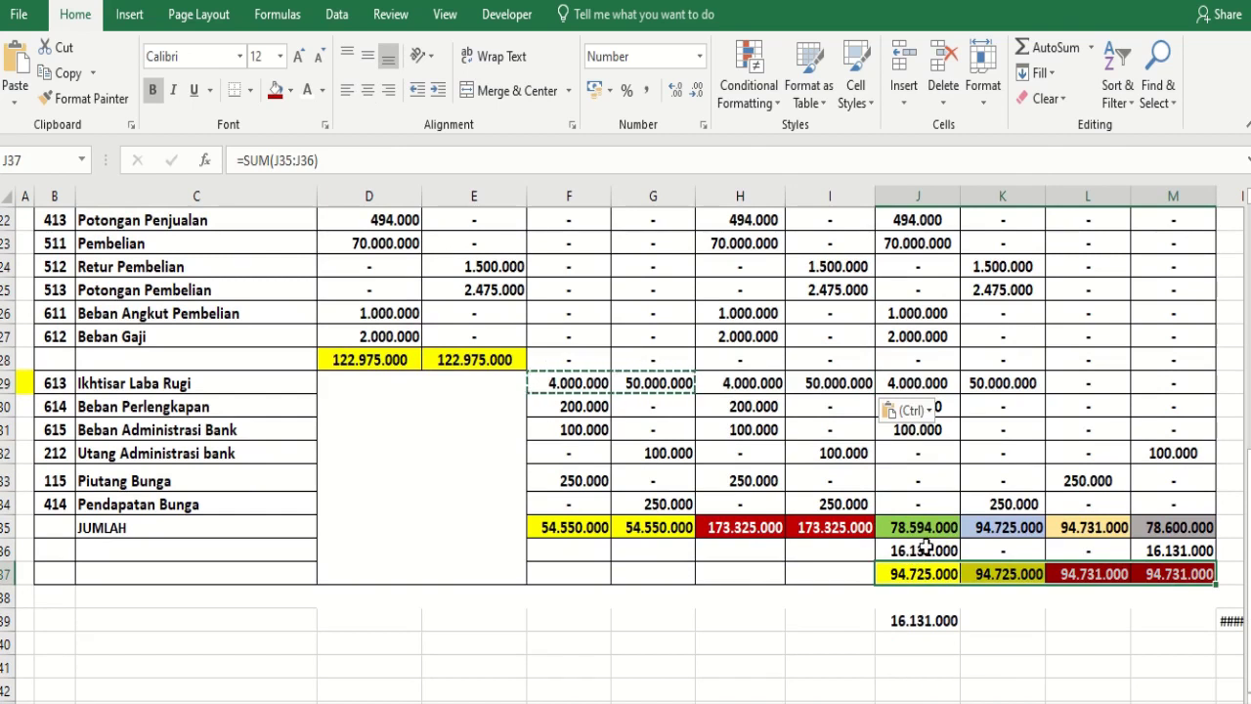
pyautogui.click(927, 547)
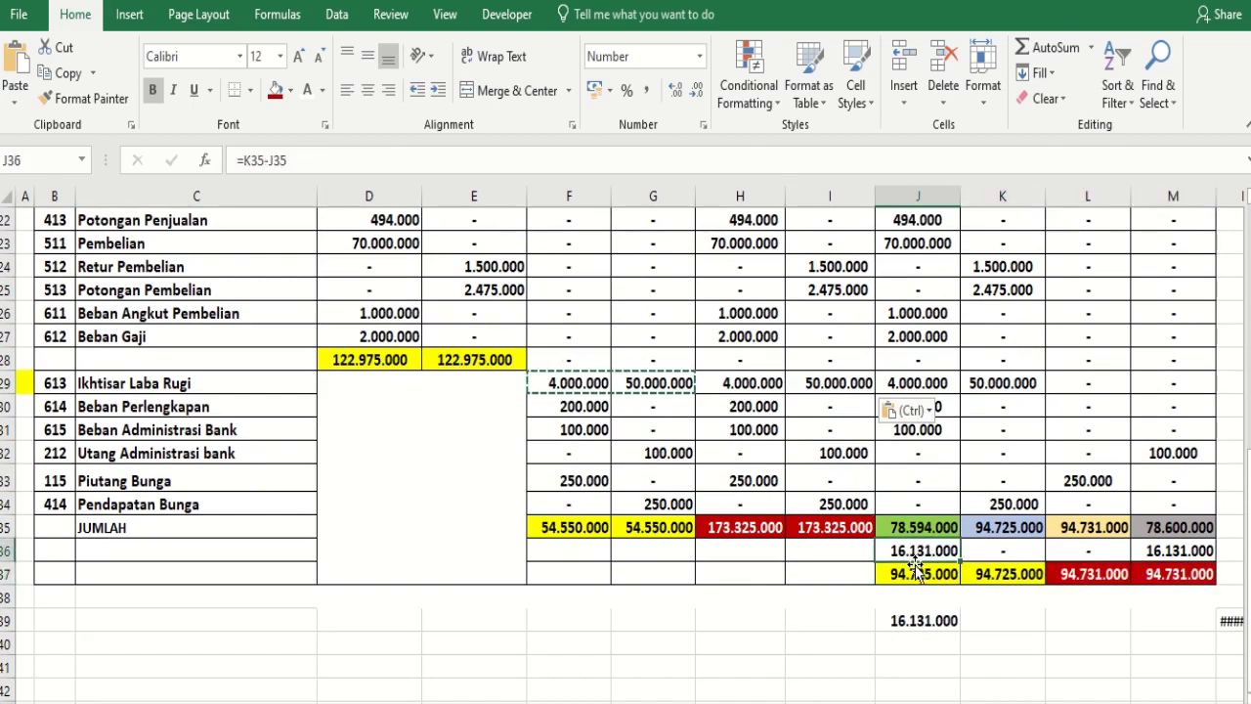
pyautogui.click(933, 620)
pyautogui.press('Delete')
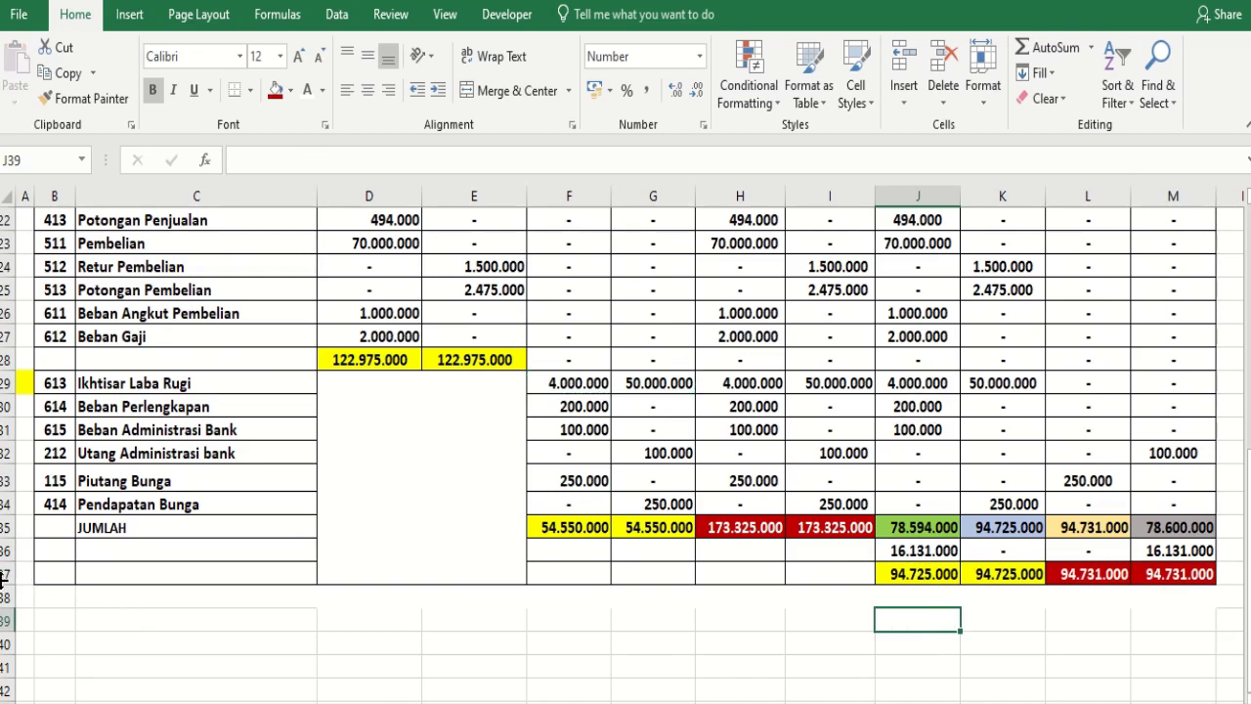
# Review the row 37 totals, the J36 difference, the Ikhtisar Laba Rugi row and the worksheet from its heading down
pyautogui.click(5, 574)
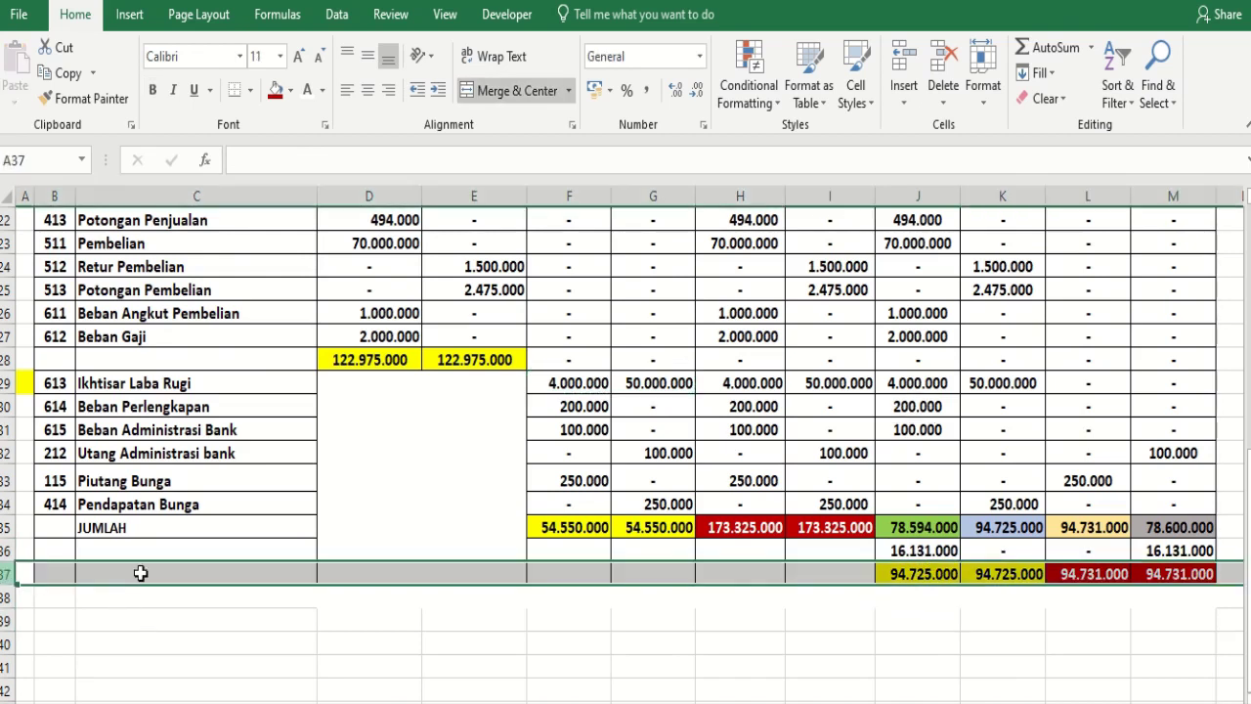
pyautogui.click(923, 552)
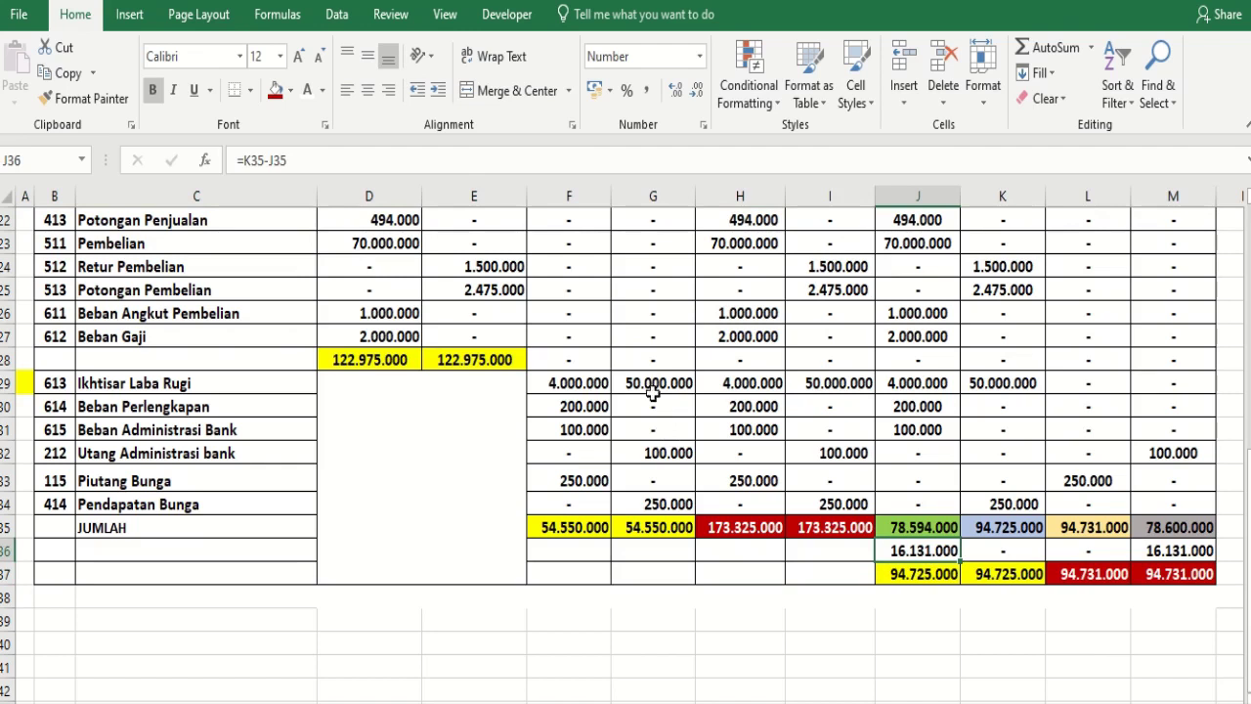
pyautogui.moveTo(637, 382); pyautogui.dragTo(1017, 383)
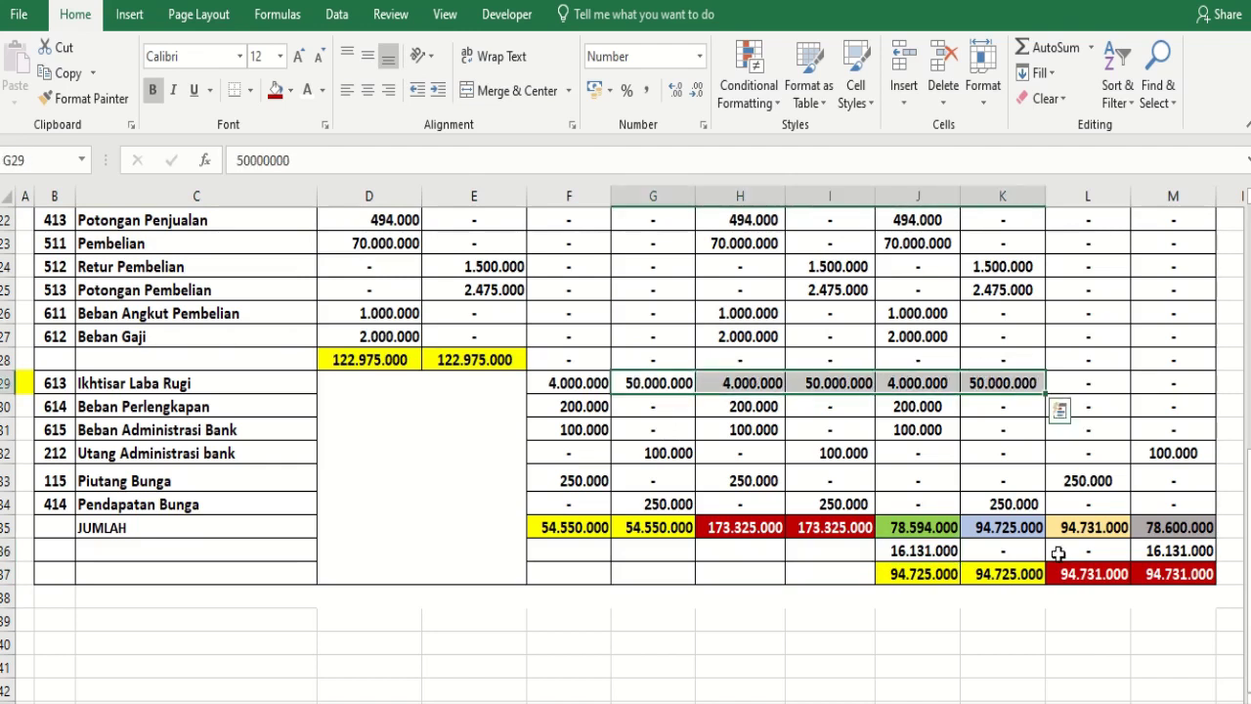
pyautogui.scroll(2, 1051, 551)
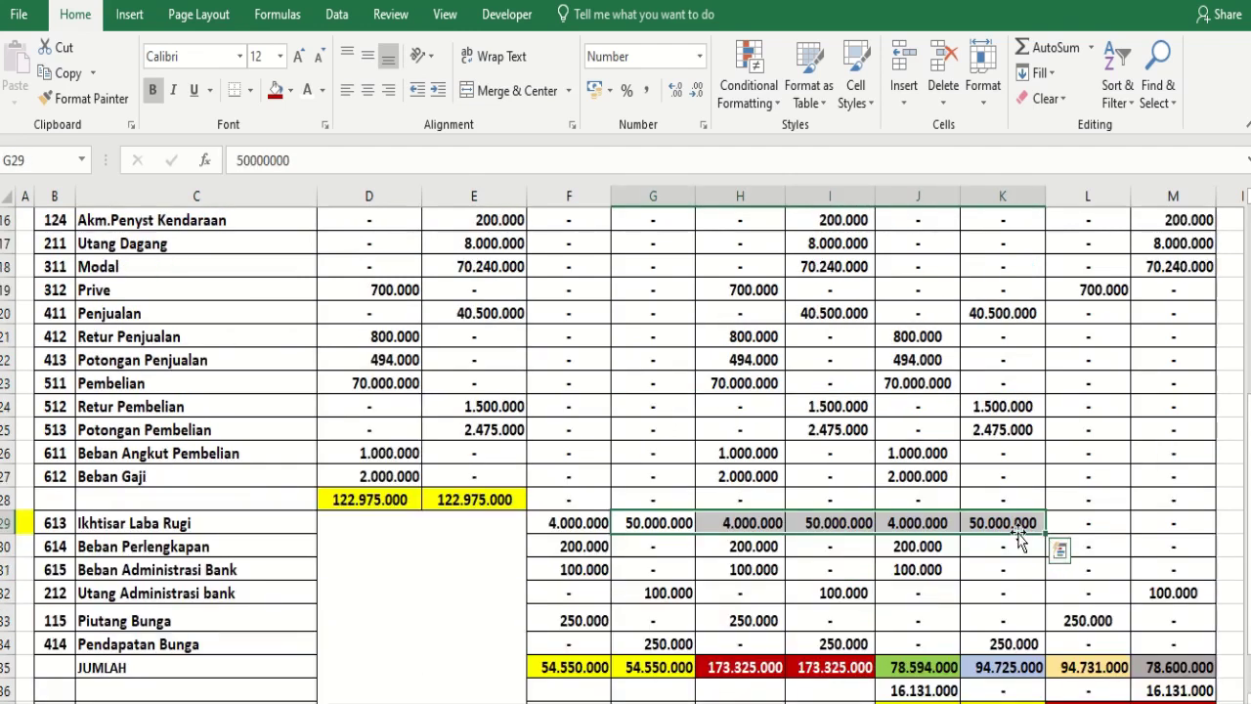
pyautogui.scroll(3, 1017, 532)
pyautogui.scroll(2, 1010, 524)
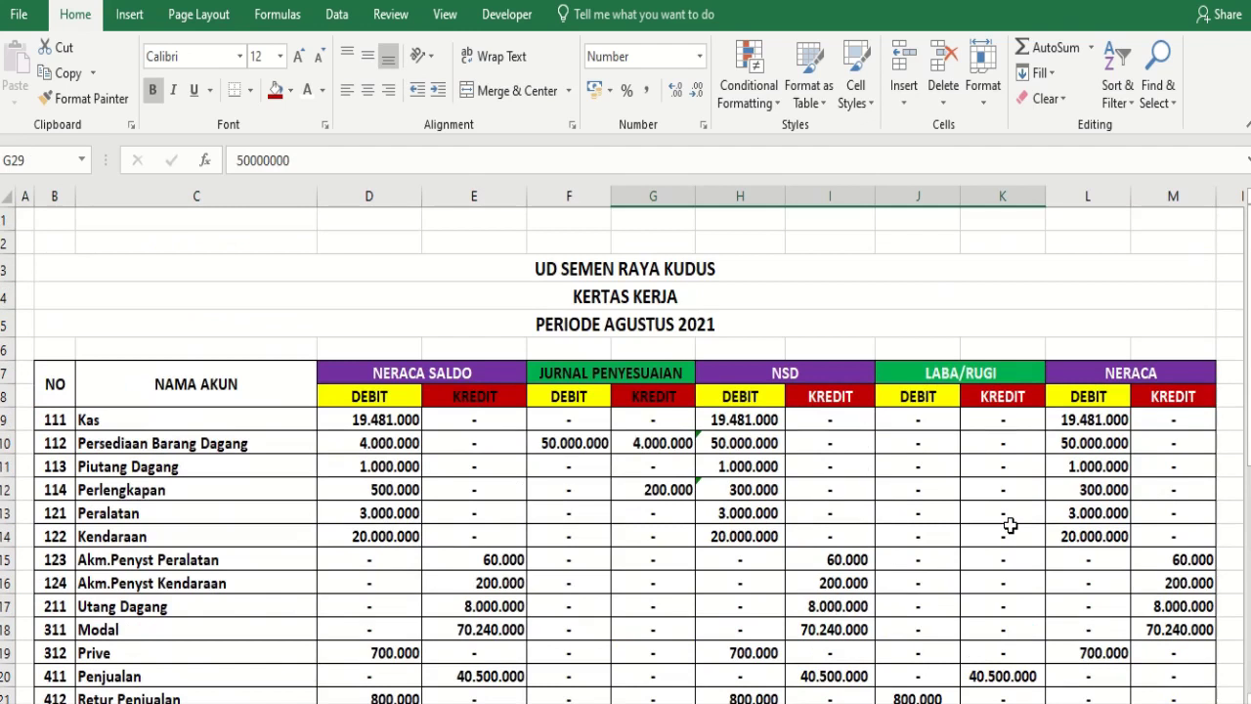
pyautogui.scroll(-2, 1009, 525)
pyautogui.scroll(1, 1010, 525)
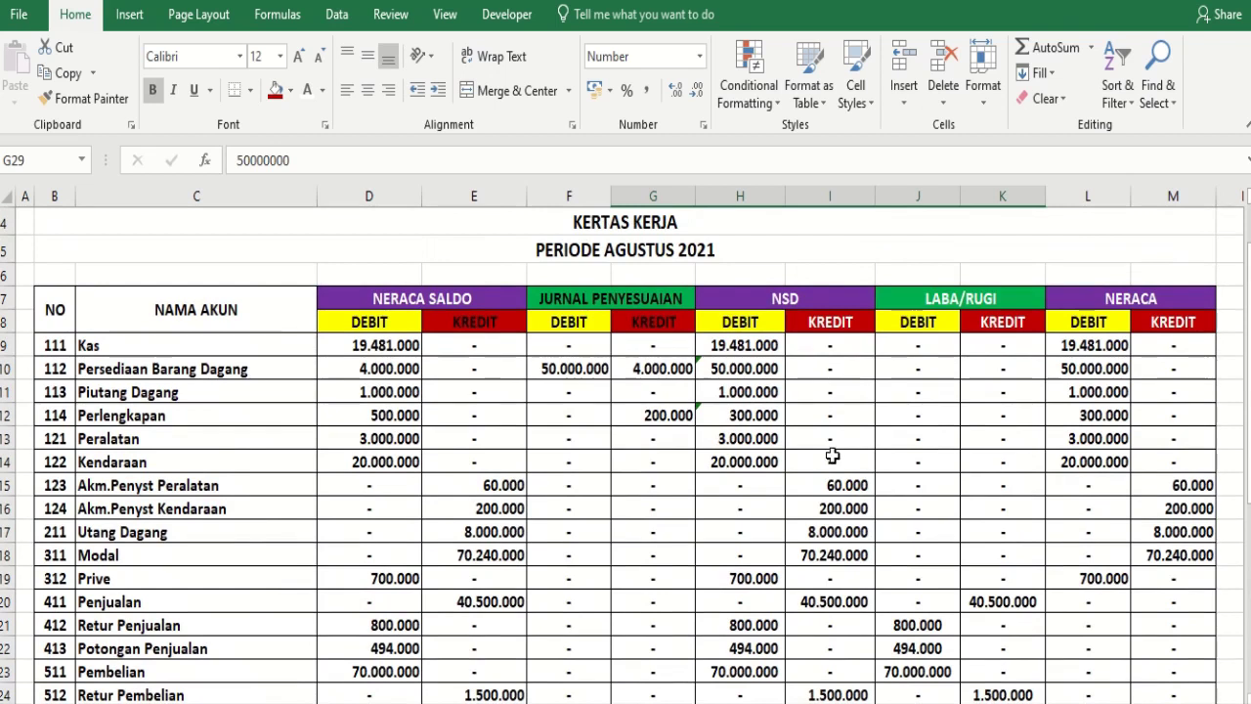
pyautogui.scroll(1, 832, 456)
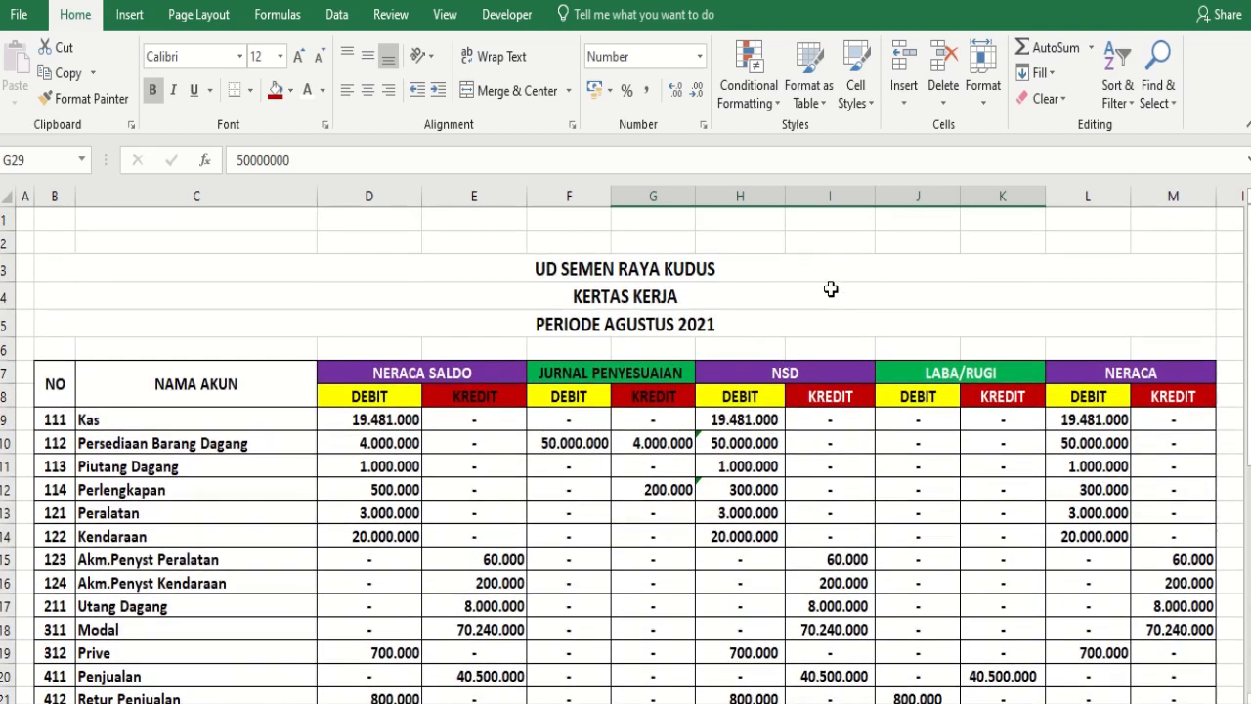